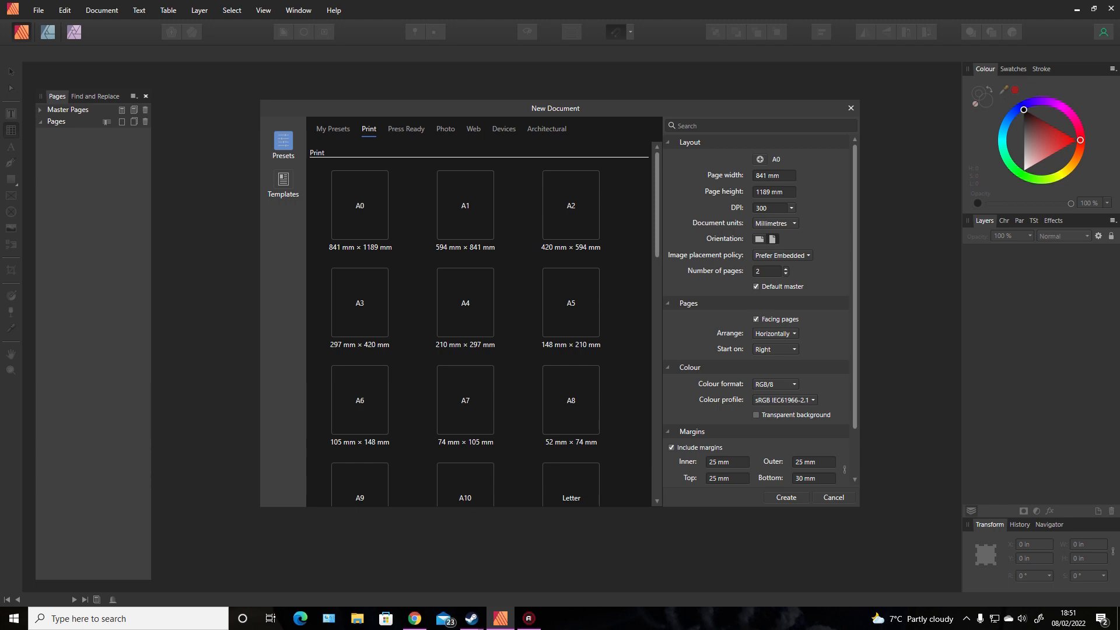
# - Set the new document to inches with a 6 in page width, 9 in page height and CMYK/8 colour format
pyautogui.click(791, 224)
pyautogui.click(779, 256)
pyautogui.click(783, 177)
pyautogui.write('6')
pyautogui.click(782, 191)
pyautogui.write('9')
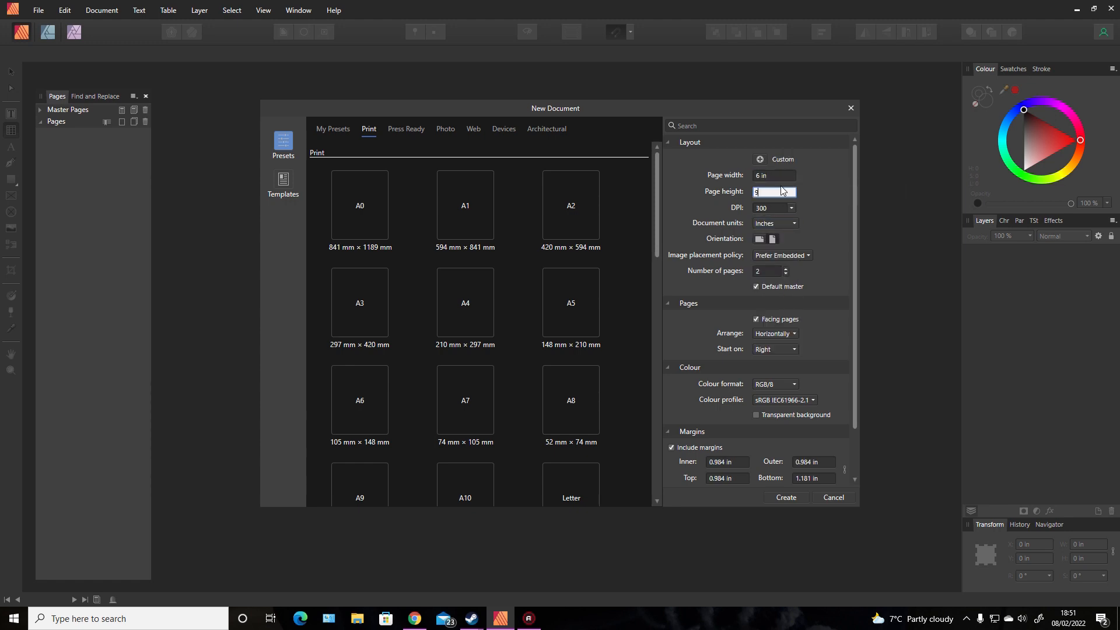
pyautogui.press('Tab')
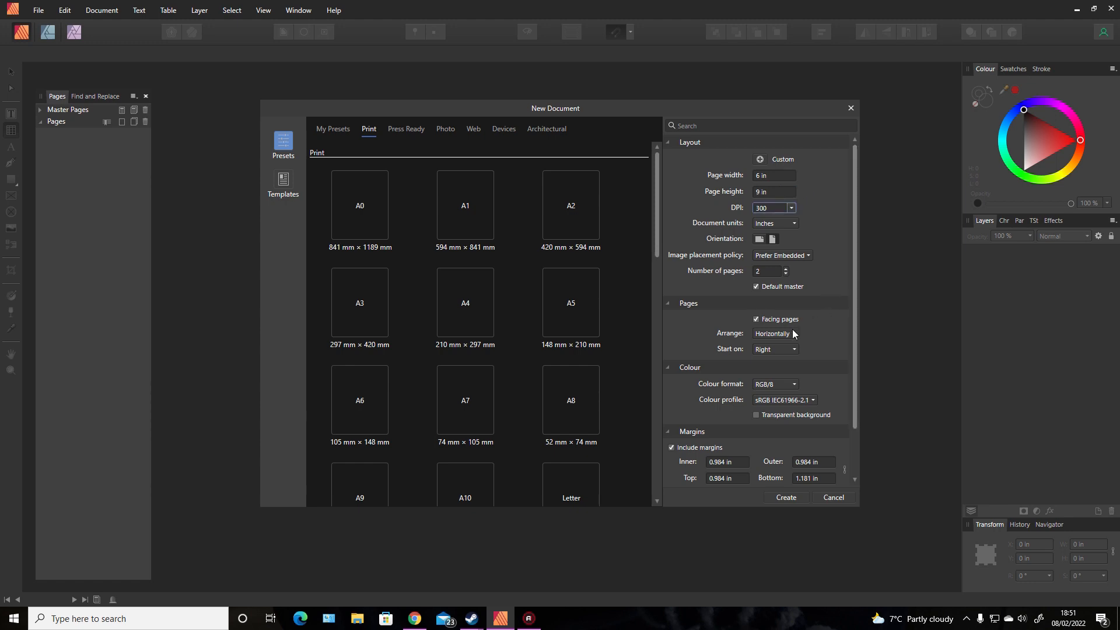
pyautogui.click(793, 387)
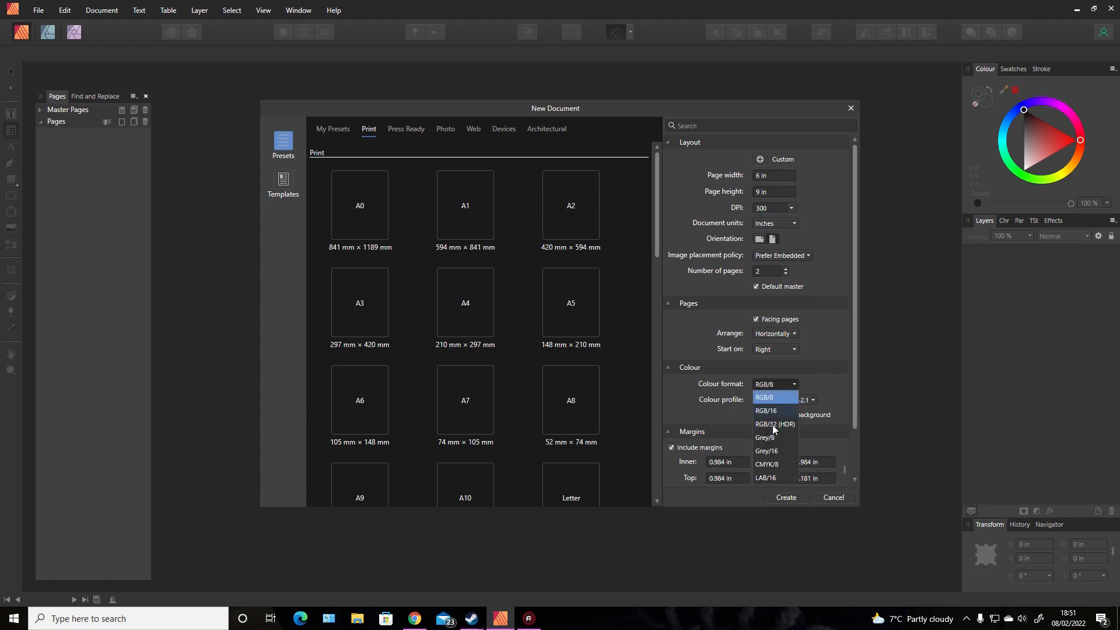
pyautogui.click(768, 464)
# - Set the page margins to 0.325 in inner and 0.25 in outer, top and bottom
pyautogui.scroll(-2, 853, 281)
pyautogui.click(729, 406)
pyautogui.press('BackSpace')
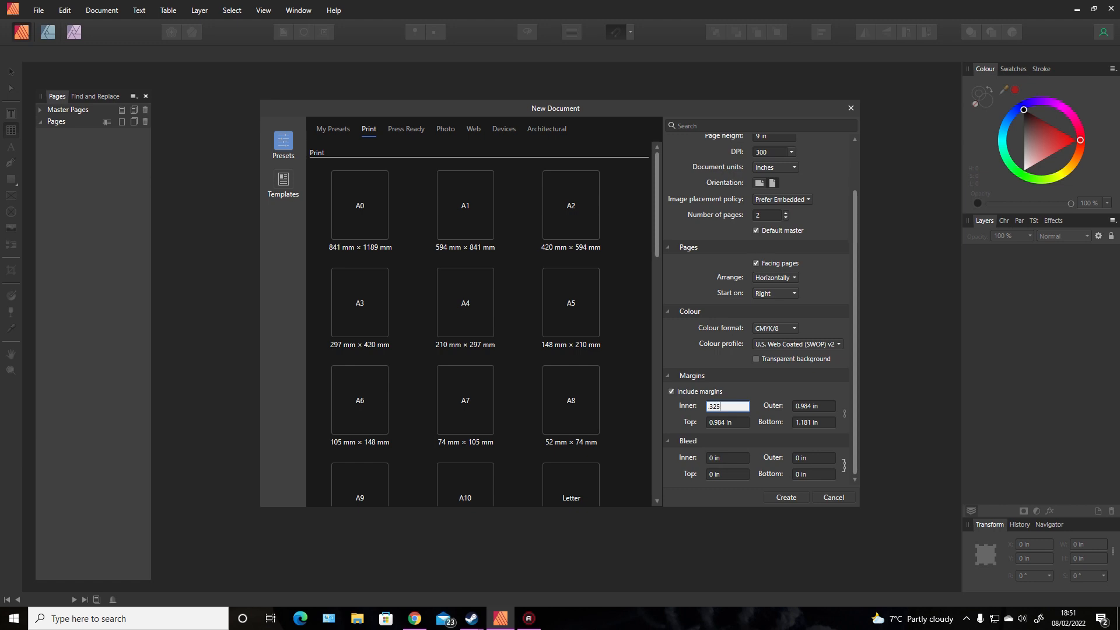
pyautogui.press('Tab')
pyautogui.write('.25')
pyautogui.press('Tab')
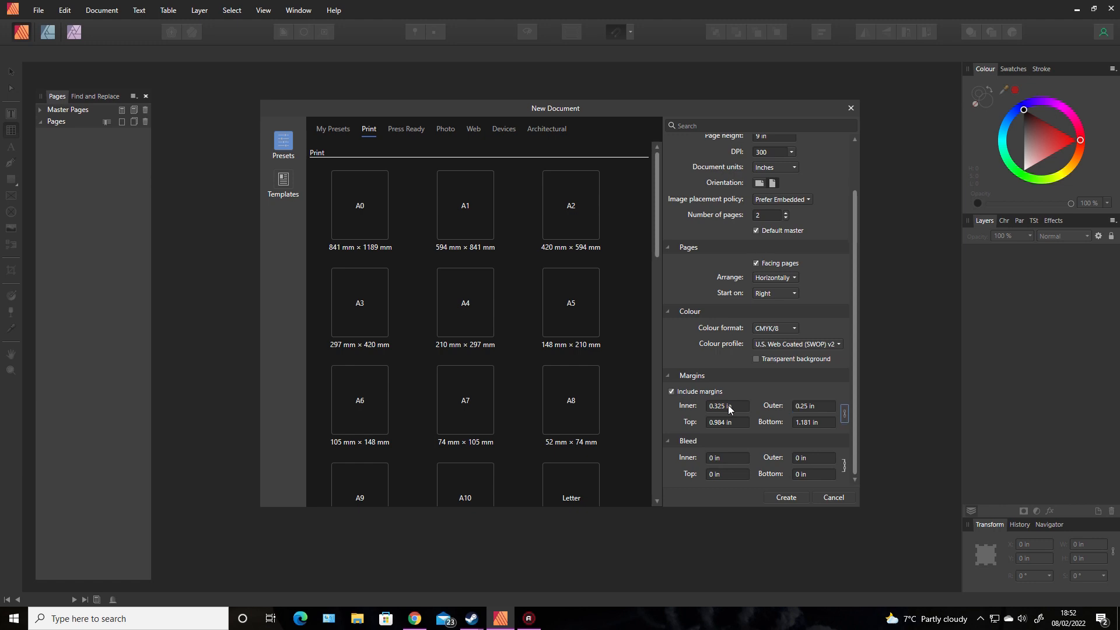
pyautogui.write('.25')
pyautogui.press('Tab')
pyautogui.write('.25')
pyautogui.press('Tab')
# - Set the bleed to 0.125 in on all sides and create the document
pyautogui.tripleClick(723, 462)
pyautogui.write('.125')
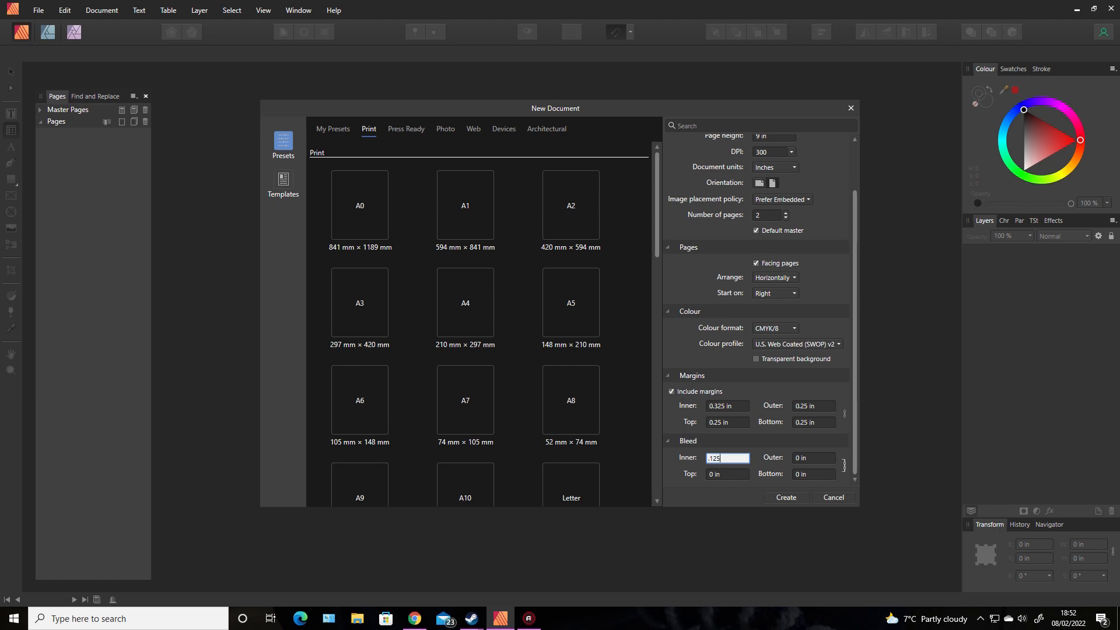
pyautogui.press('Tab')
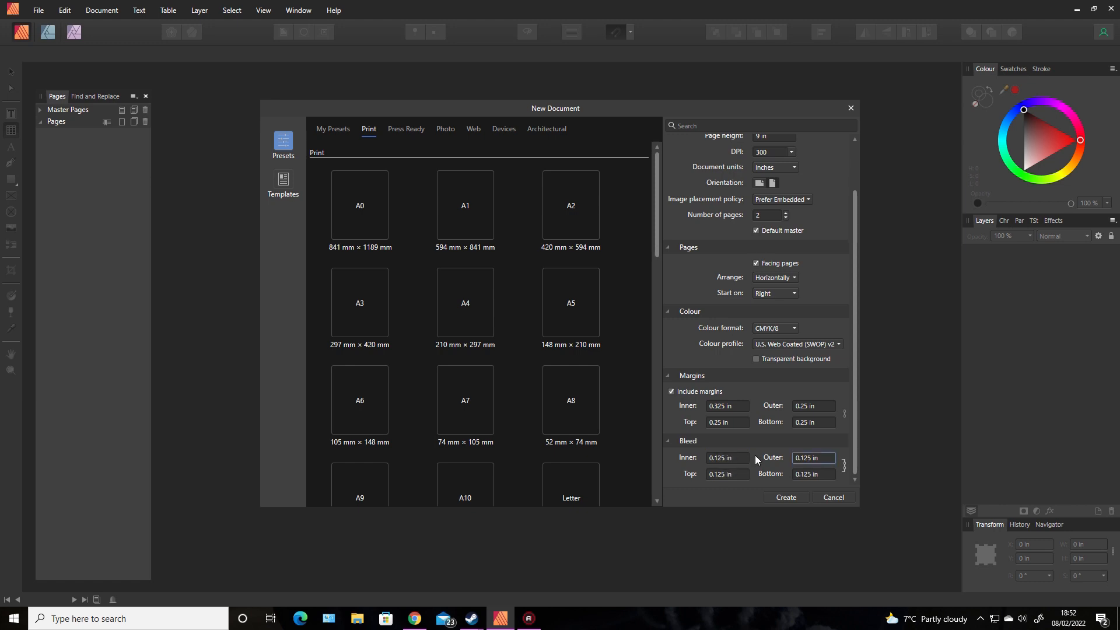
pyautogui.click(786, 498)
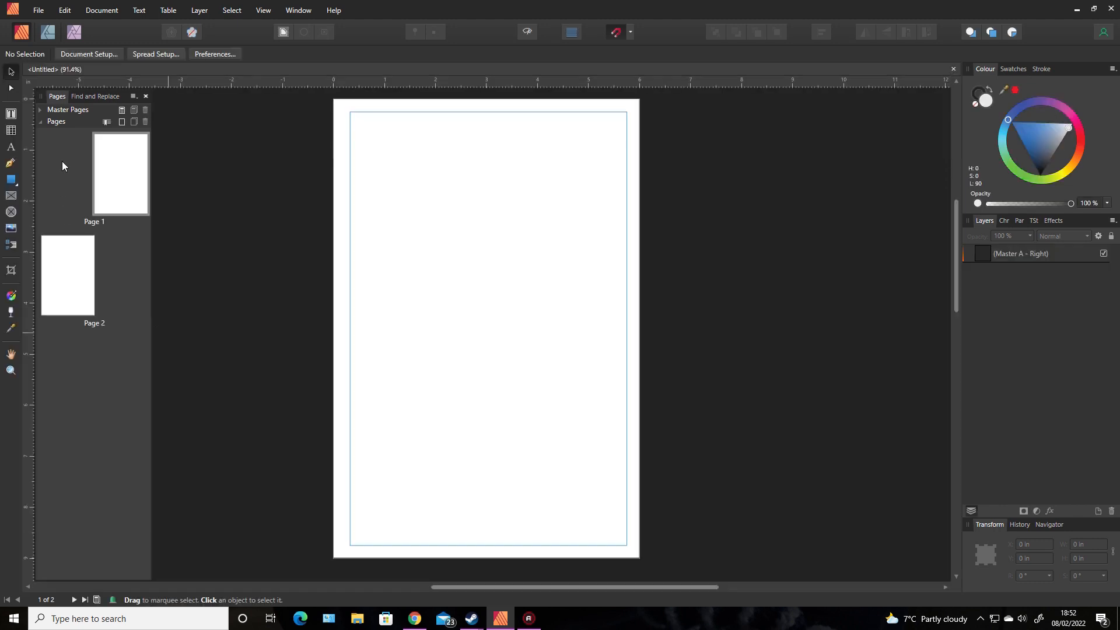
# - Collapse the list of pages and open the Master A spread for editing
pyautogui.click(41, 122)
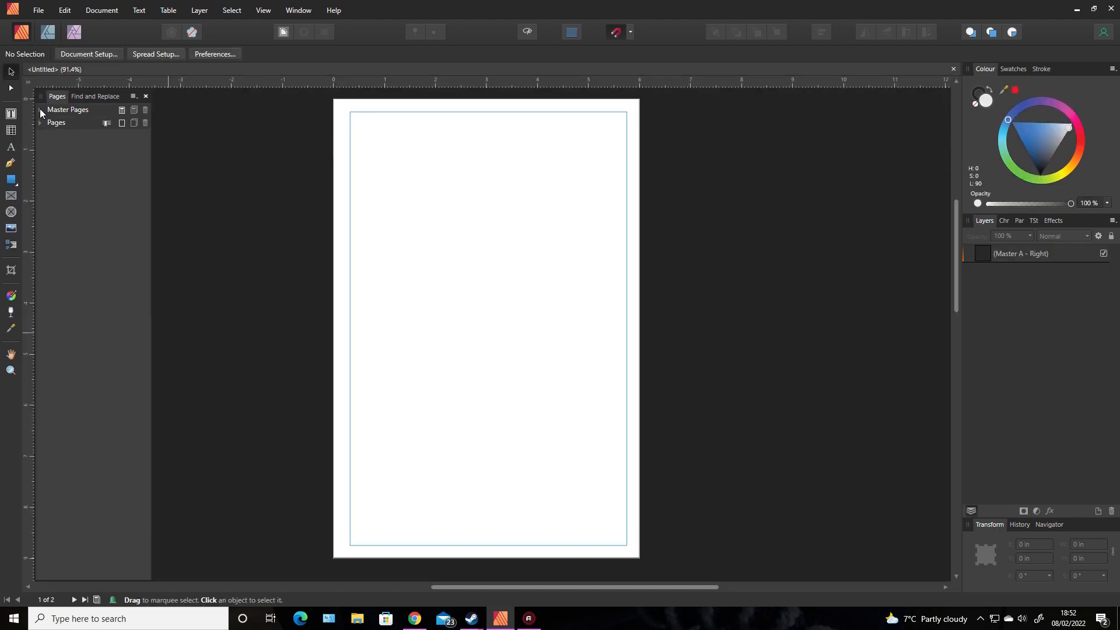
pyautogui.click(39, 108)
pyautogui.doubleClick(92, 169)
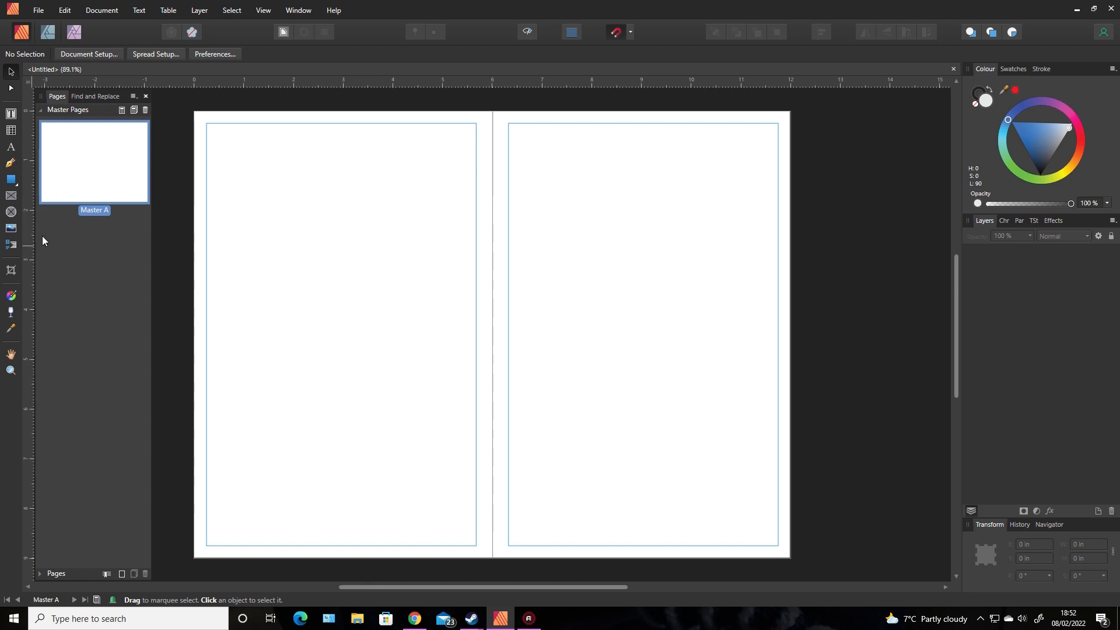
# - Draw a one-column, ten-row table about 0.92 × 1.96 in on the left master page and centre its cell text horizontally and vertically
pyautogui.click(11, 132)
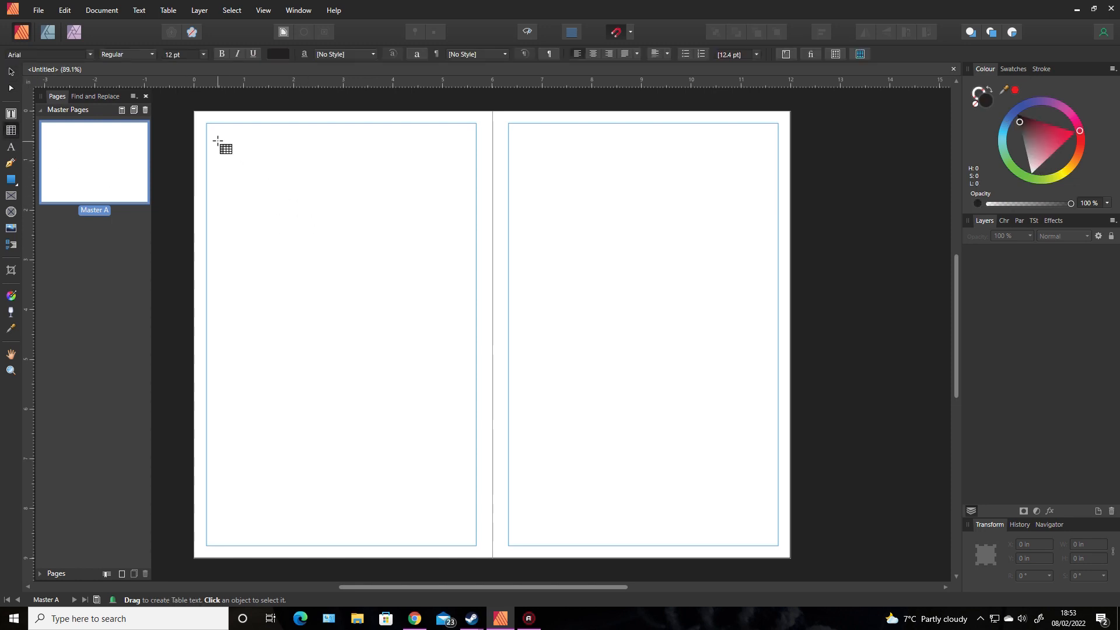
pyautogui.moveTo(217, 141); pyautogui.dragTo(263, 239)
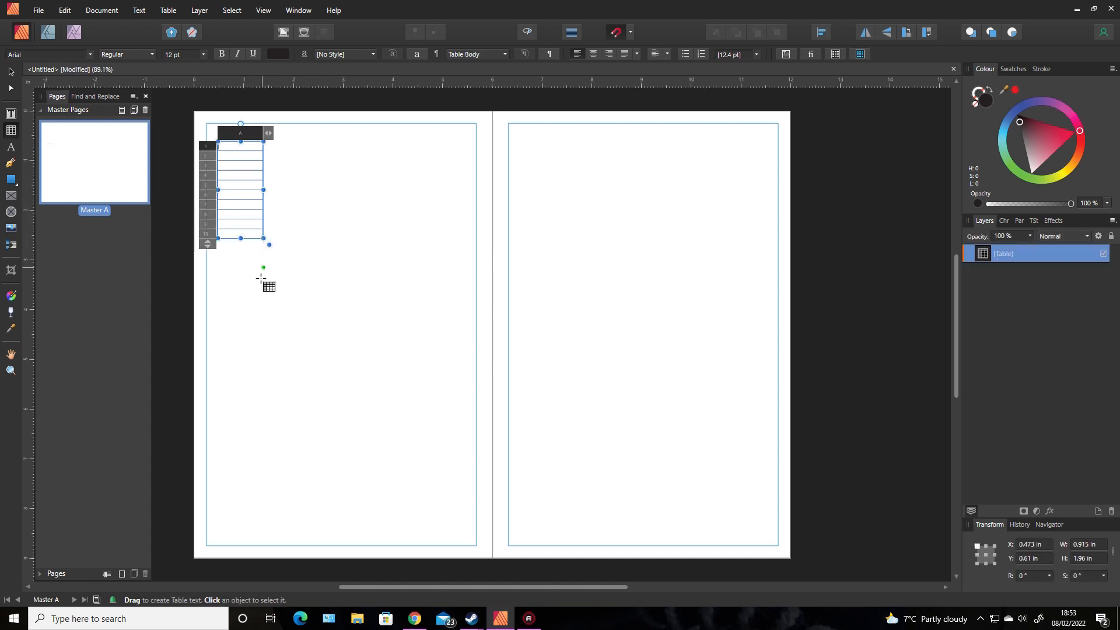
pyautogui.click(228, 139)
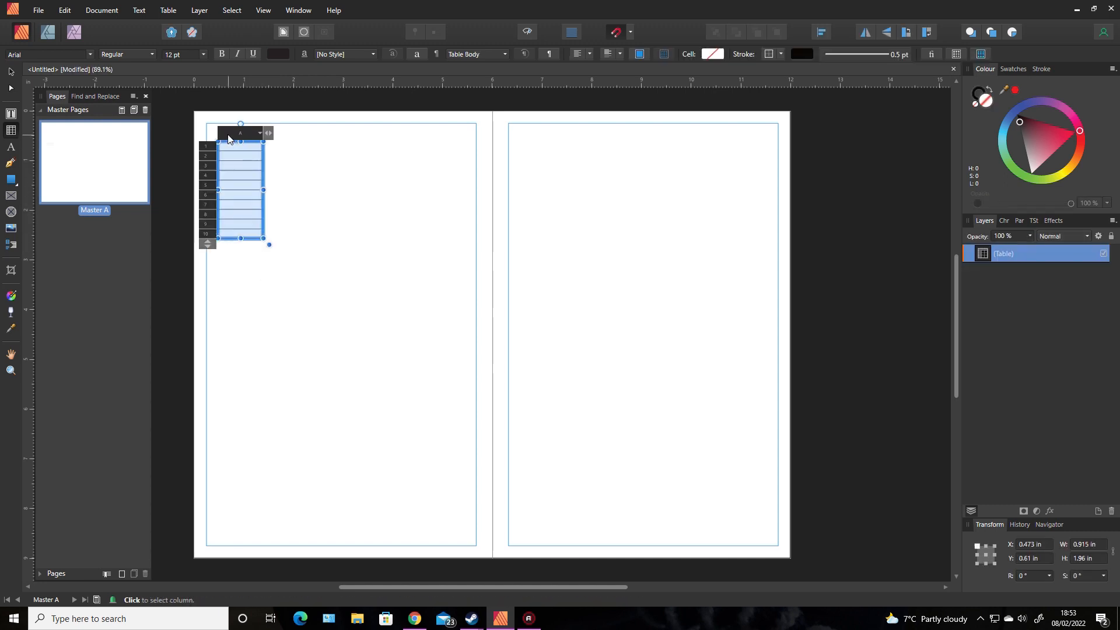
pyautogui.click(578, 56)
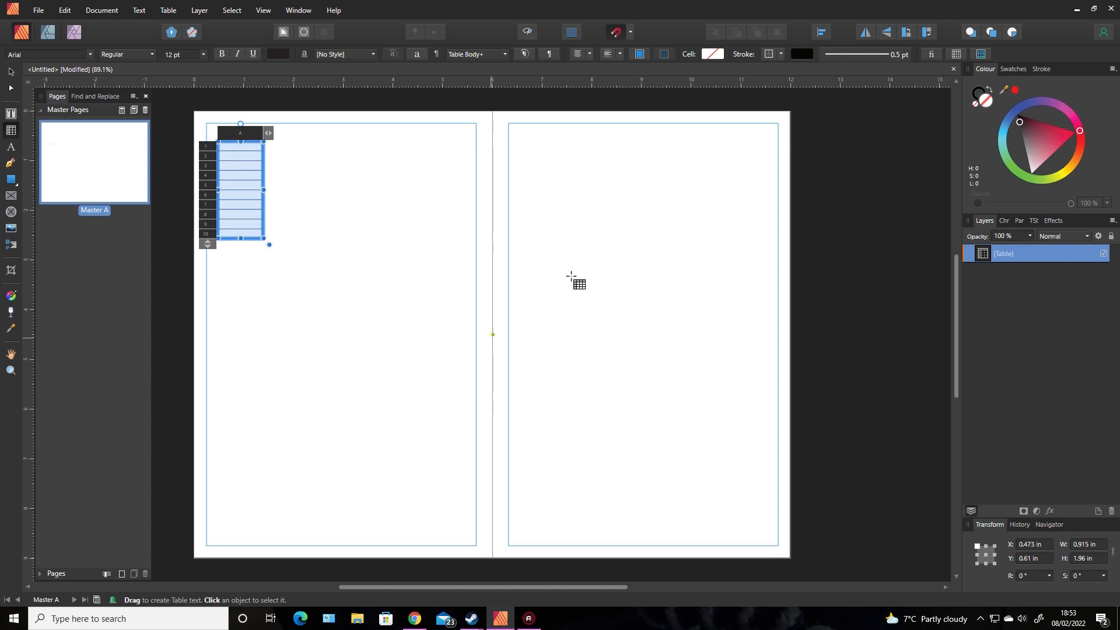
# - Set the cell height of the table's selected column to 8 mm
pyautogui.click(957, 54)
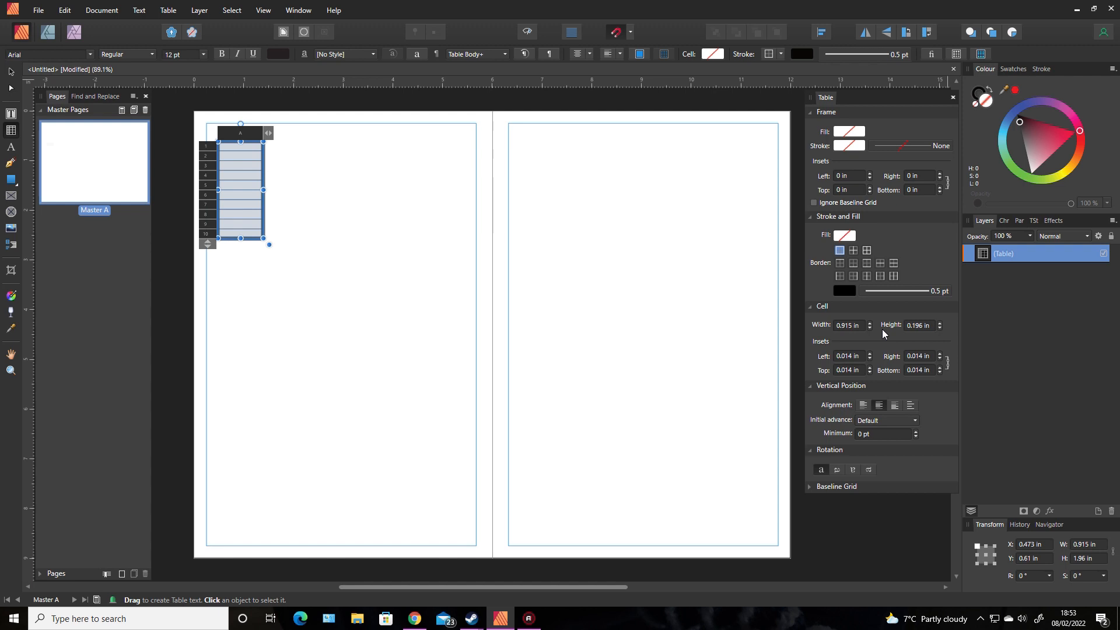
pyautogui.click(919, 326)
pyautogui.write('8mm')
pyautogui.press('Return')
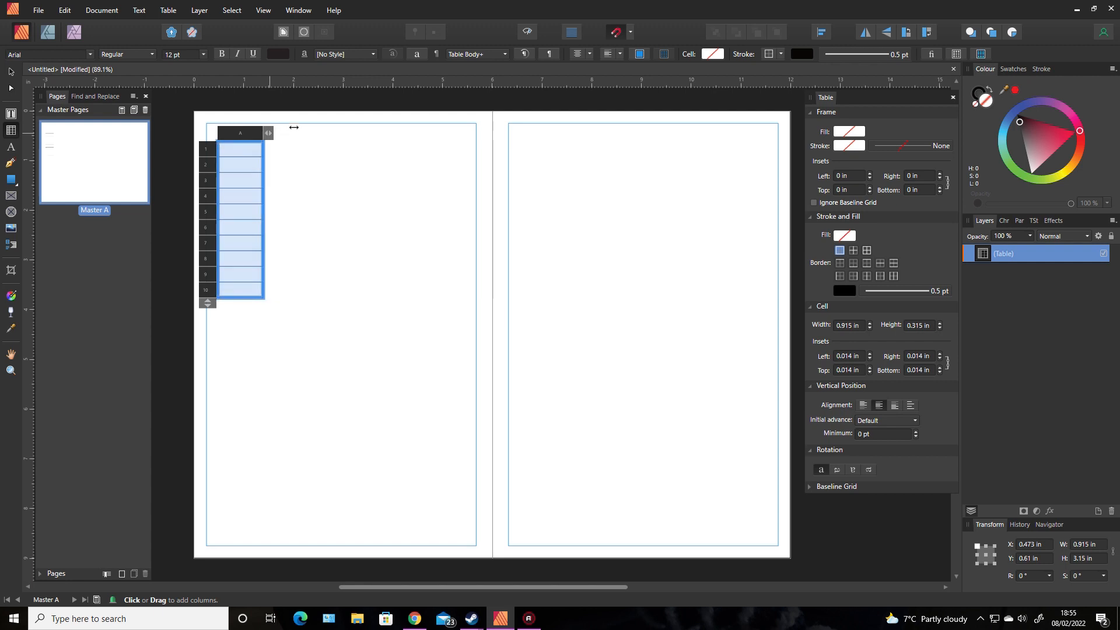
# - Extend the table to four columns and widen it to about 5.02 in, nearly filling the left page's margin area
pyautogui.moveTo(293, 127); pyautogui.dragTo(552, 147)
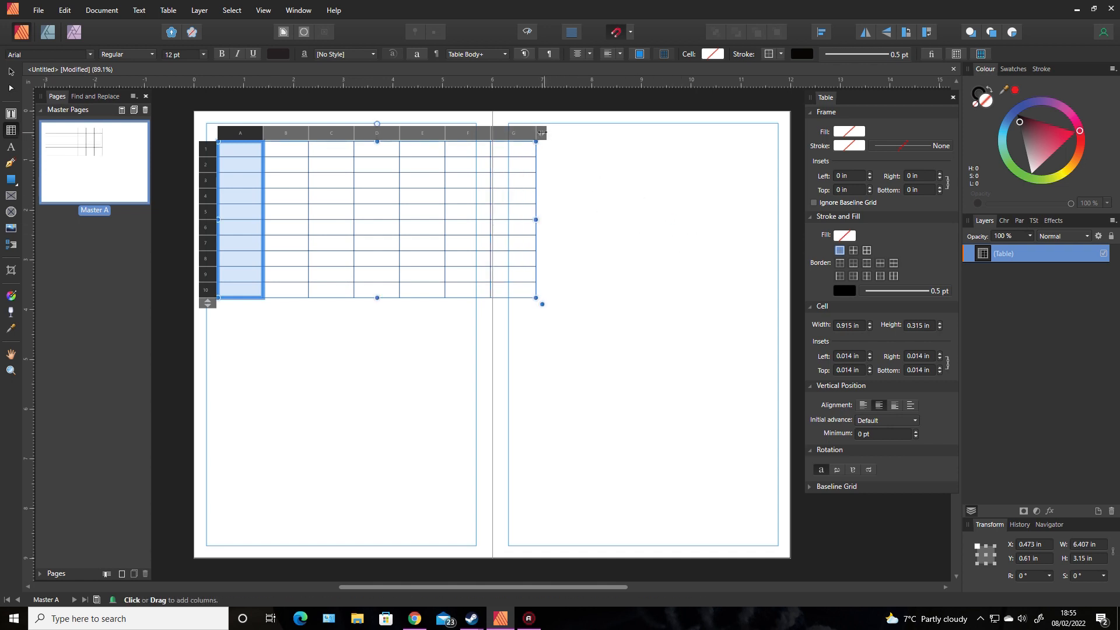
pyautogui.moveTo(541, 133); pyautogui.dragTo(397, 134)
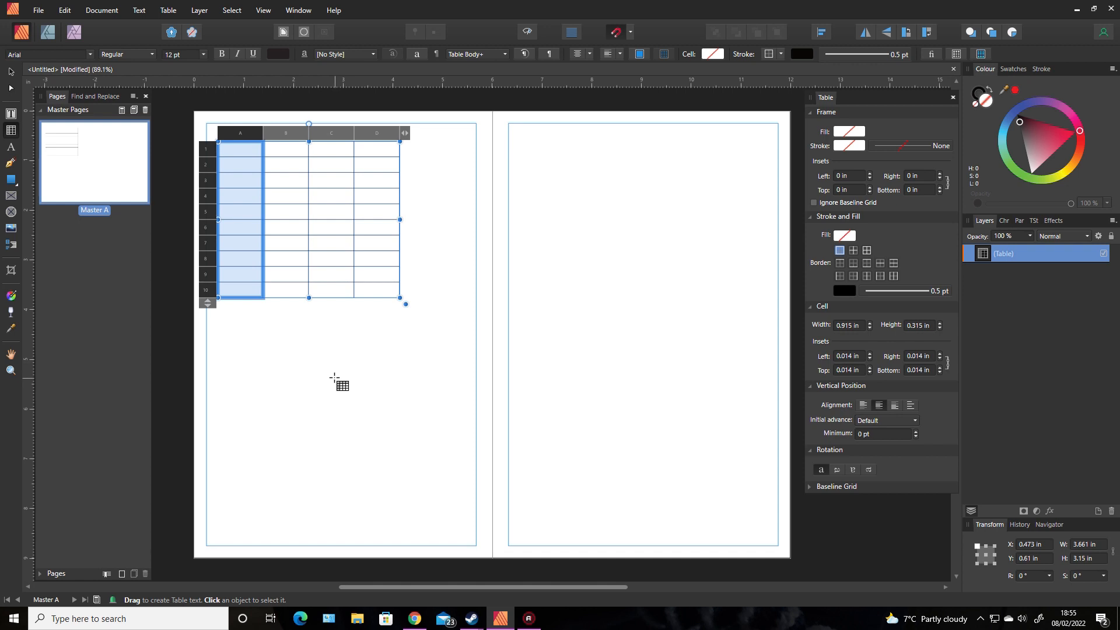
pyautogui.moveTo(402, 220); pyautogui.dragTo(468, 222)
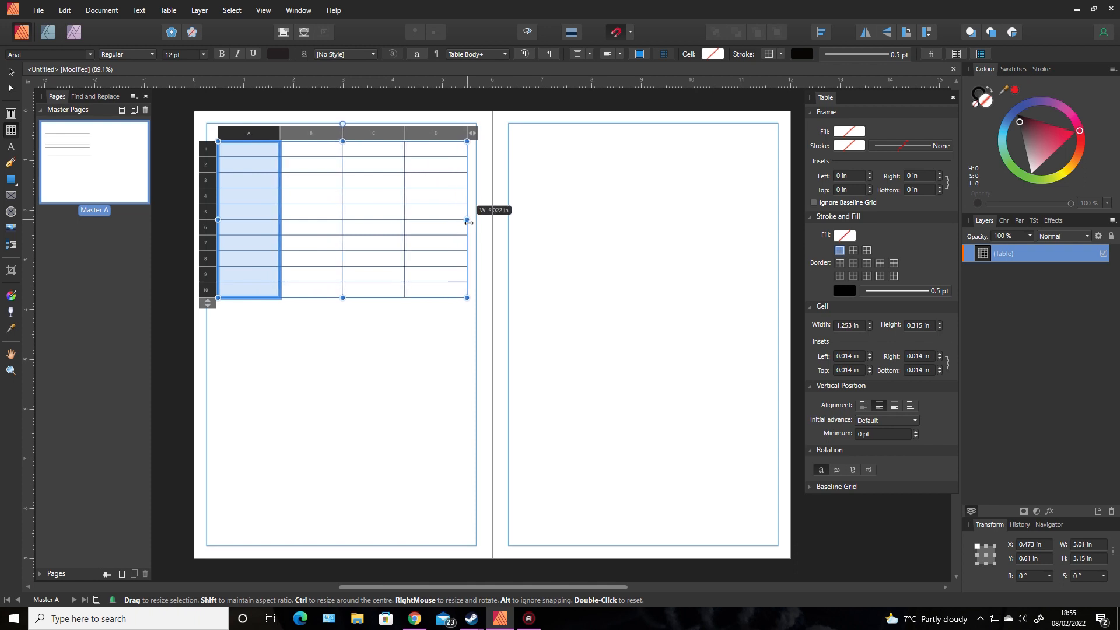
pyautogui.click(364, 415)
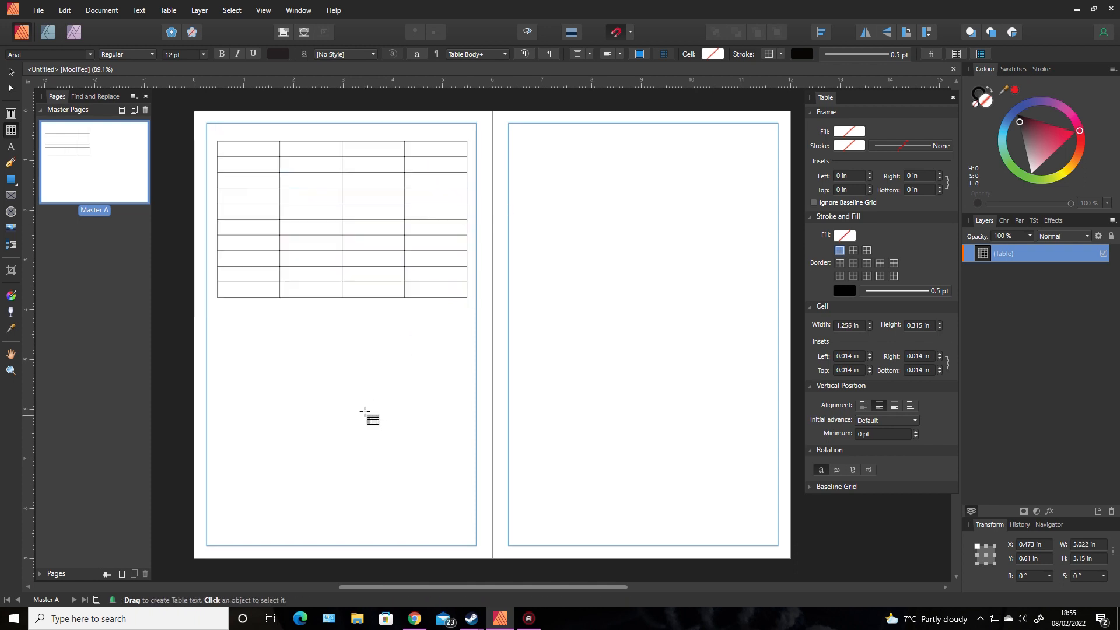
# - Duplicate the table onto the right master page at the same height
pyautogui.click(329, 199)
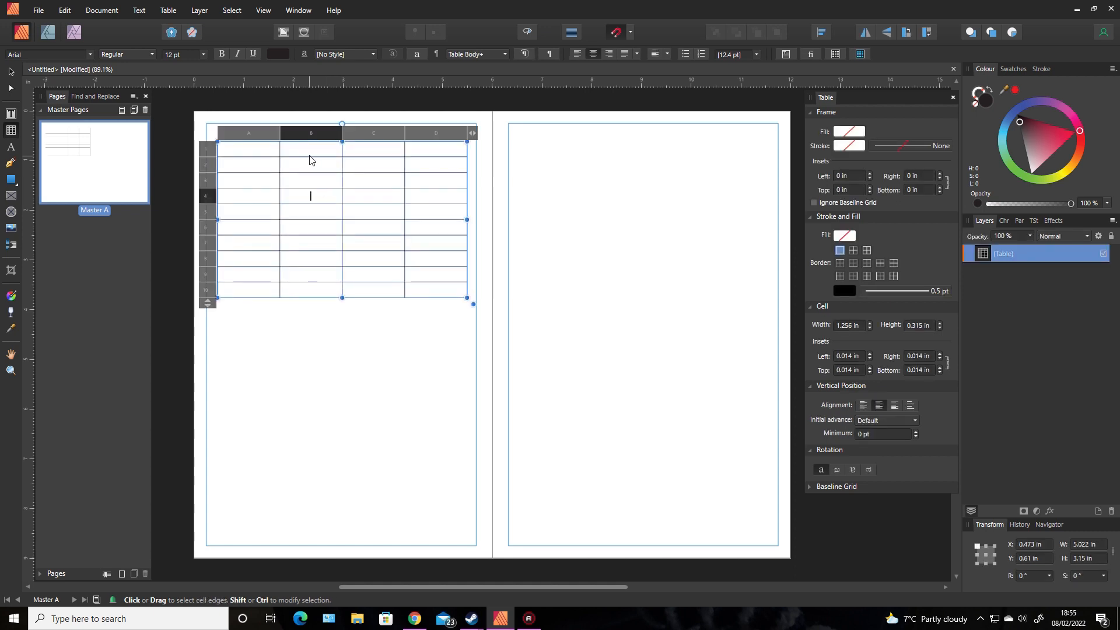
pyautogui.click(9, 73)
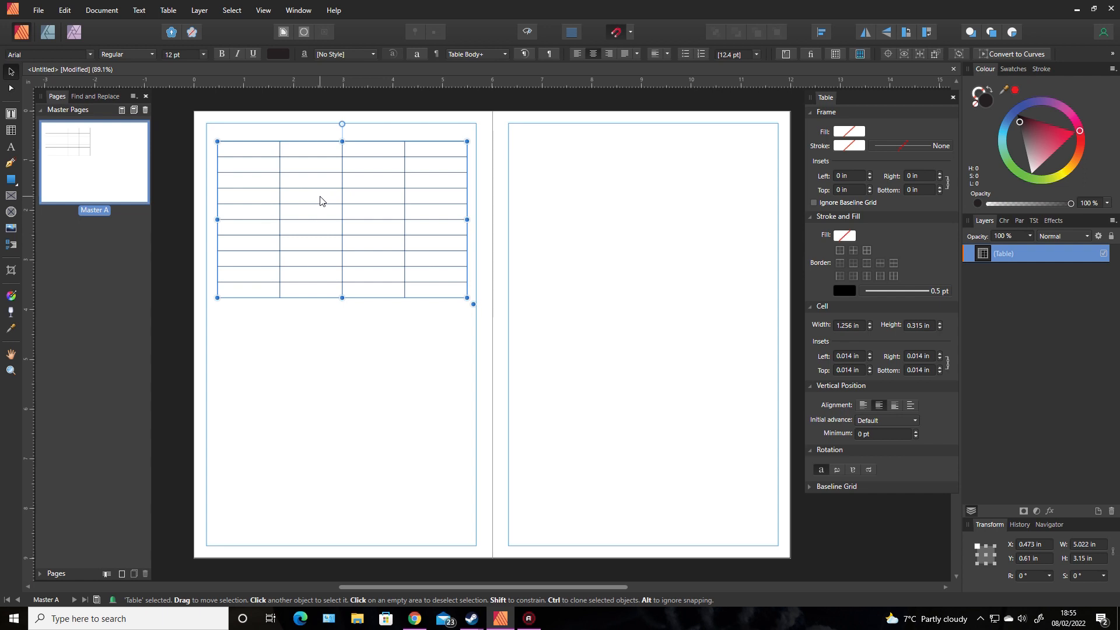
pyautogui.moveTo(320, 201); pyautogui.dragTo(618, 201)
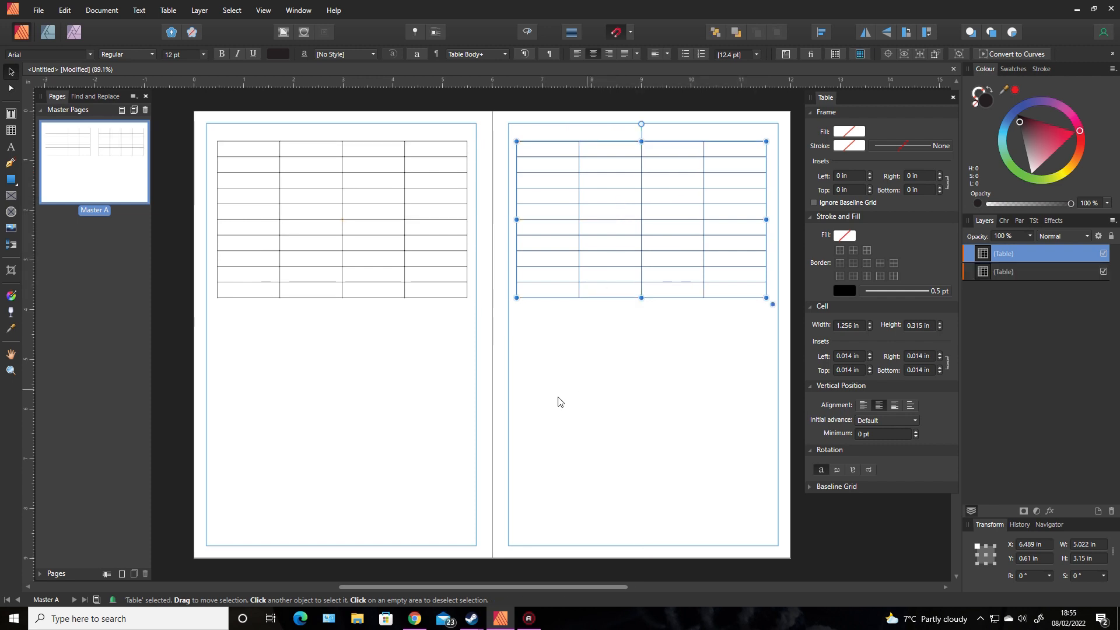
pyautogui.click(388, 370)
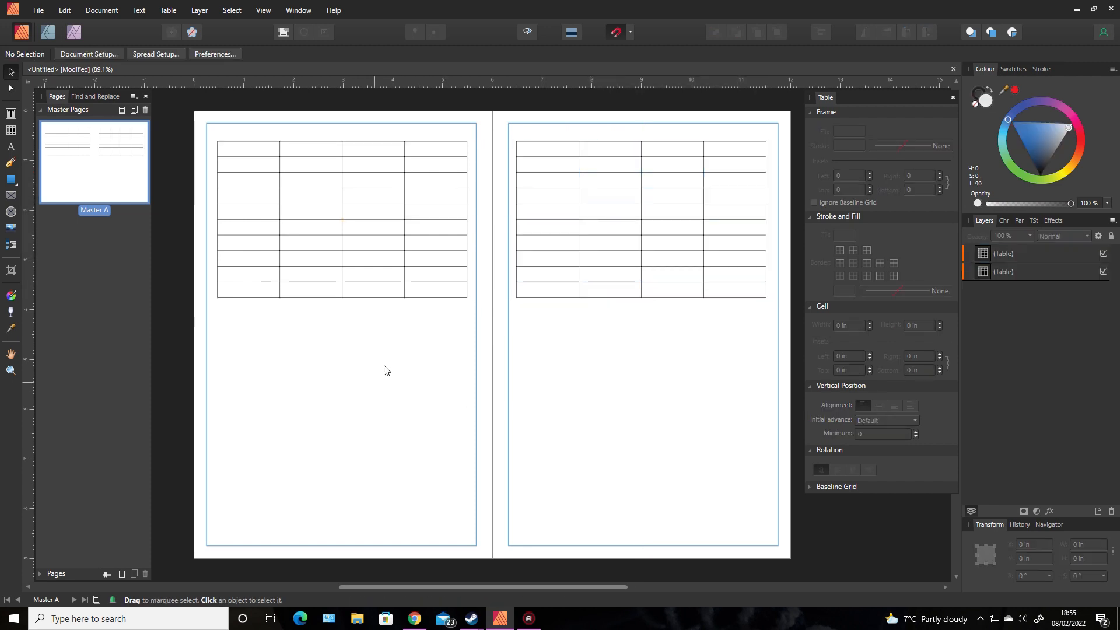
# - Add rows to the left and right tables until each has 25 rows
pyautogui.click(238, 277)
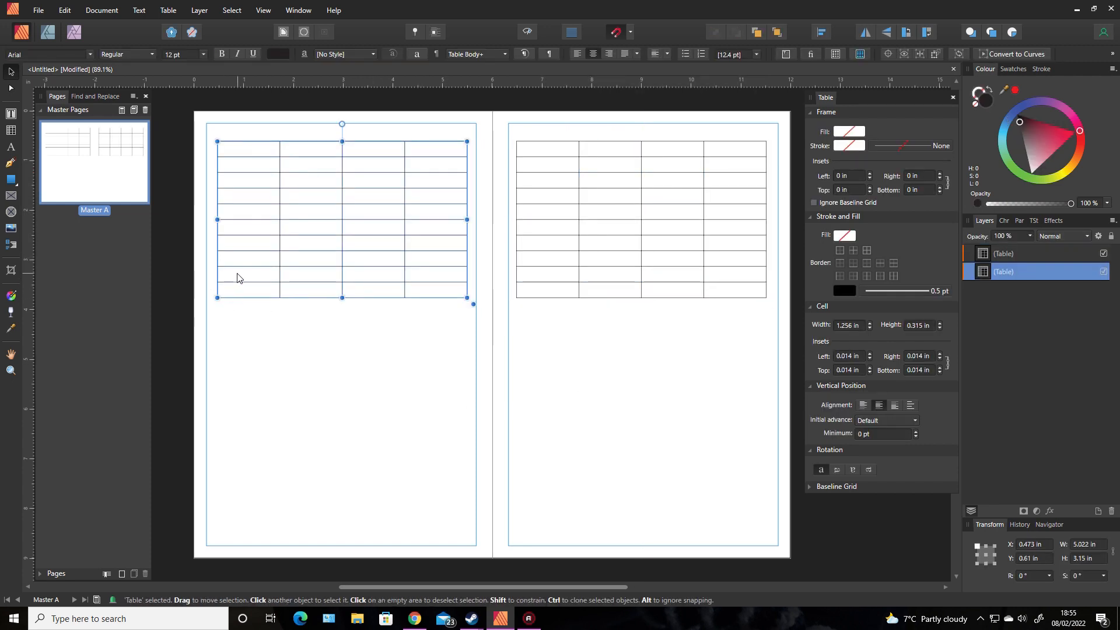
pyautogui.doubleClick(237, 277)
pyautogui.moveTo(211, 304); pyautogui.dragTo(212, 541)
pyautogui.doubleClick(556, 269)
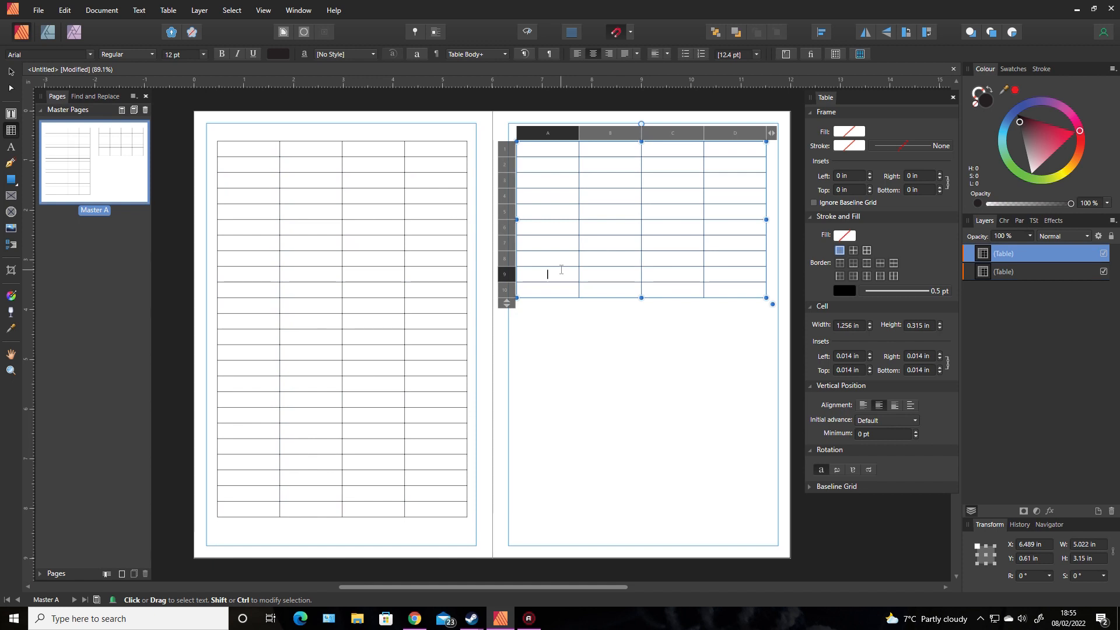
pyautogui.moveTo(507, 303); pyautogui.dragTo(491, 540)
pyautogui.click(370, 511)
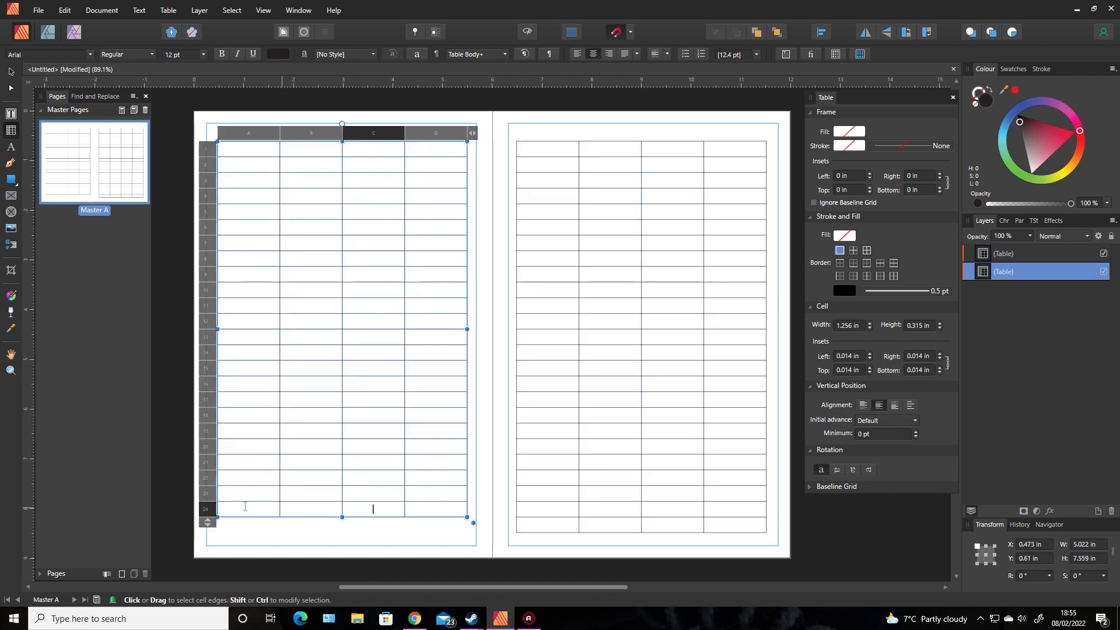
pyautogui.moveTo(207, 523); pyautogui.dragTo(211, 545)
pyautogui.click(165, 490)
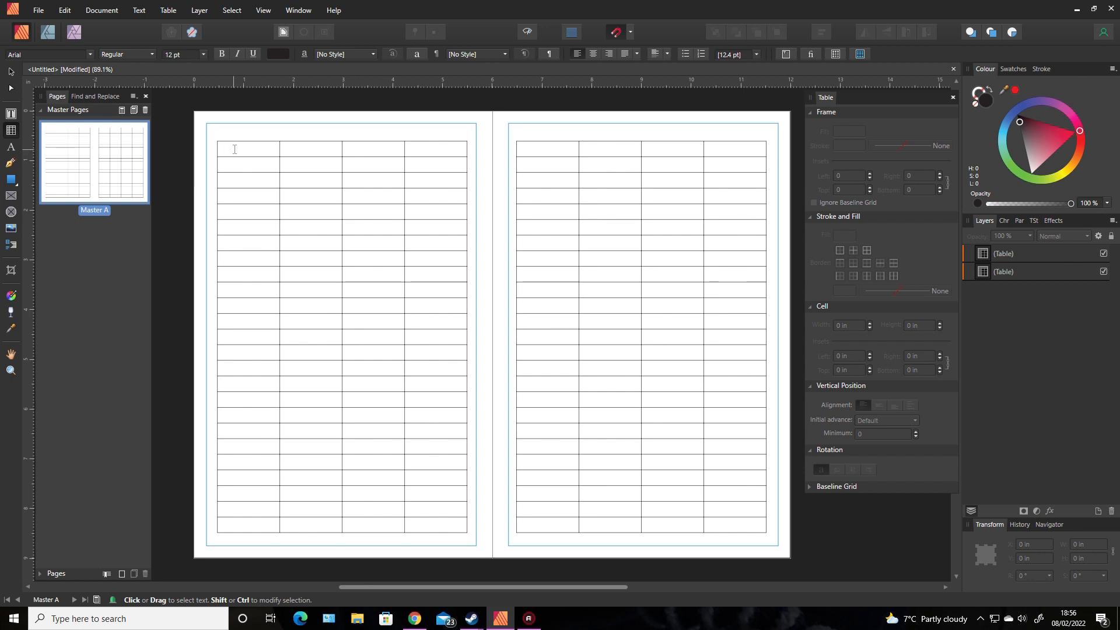
# - Enter the left table's column headings DATE, BILL, DATE DUE and AMOUNT DUE in its first row
pyautogui.click(234, 150)
pyautogui.write('da')
pyautogui.press('BackSpace')
pyautogui.press('BackSpace')
pyautogui.write('DATE')
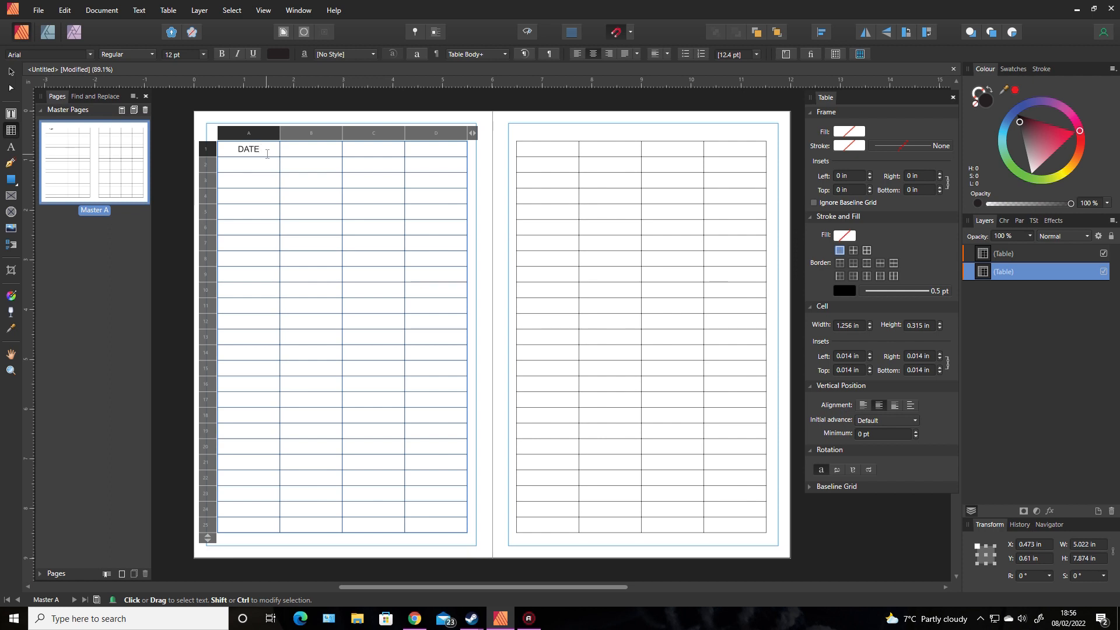
pyautogui.press('Tab')
pyautogui.write('BILL')
pyautogui.press('Tab')
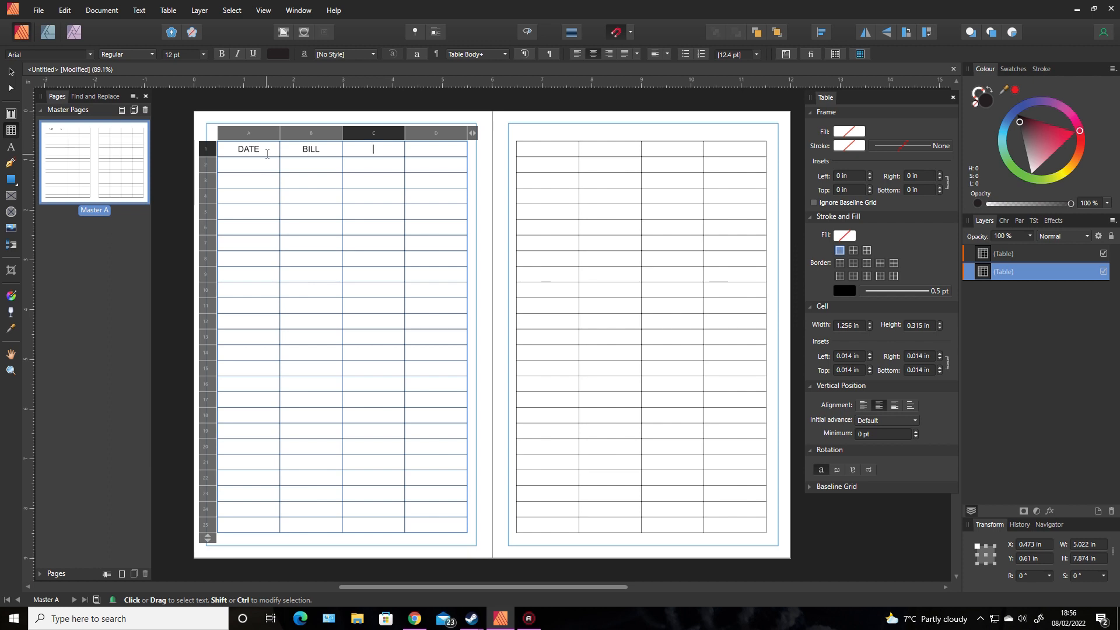
pyautogui.write('DATE DUE')
pyautogui.press('Escape')
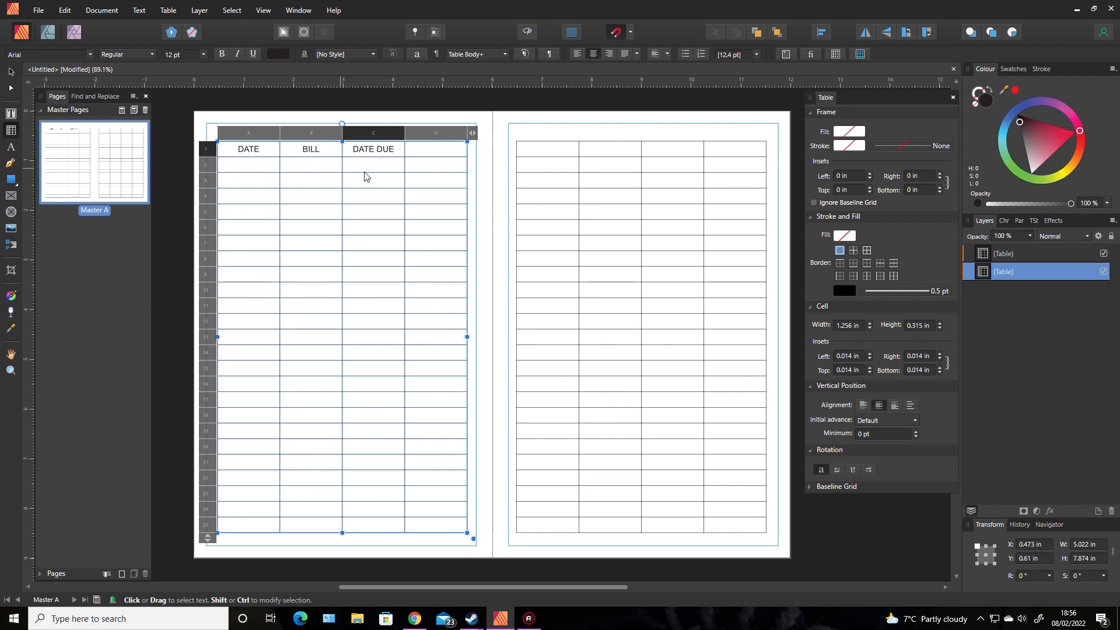
pyautogui.click(434, 150)
pyautogui.write('AMOUNT DUE')
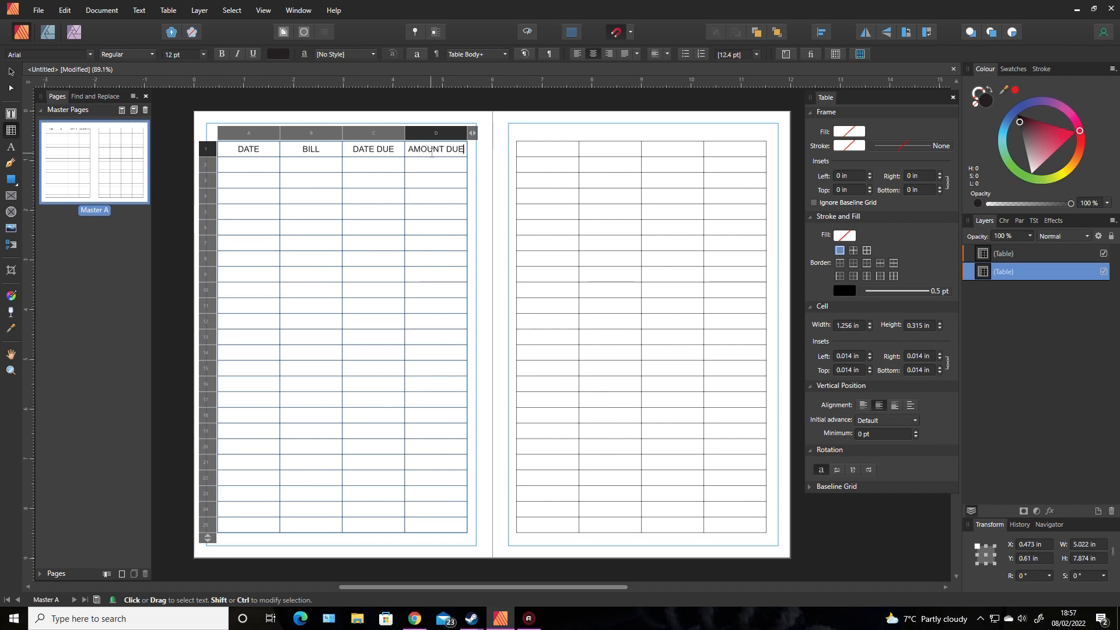
# - Head the right table's first column AMOUNT PAID and third column NOTES, narrowing the fourth column to about 0.64 in
pyautogui.click(541, 148)
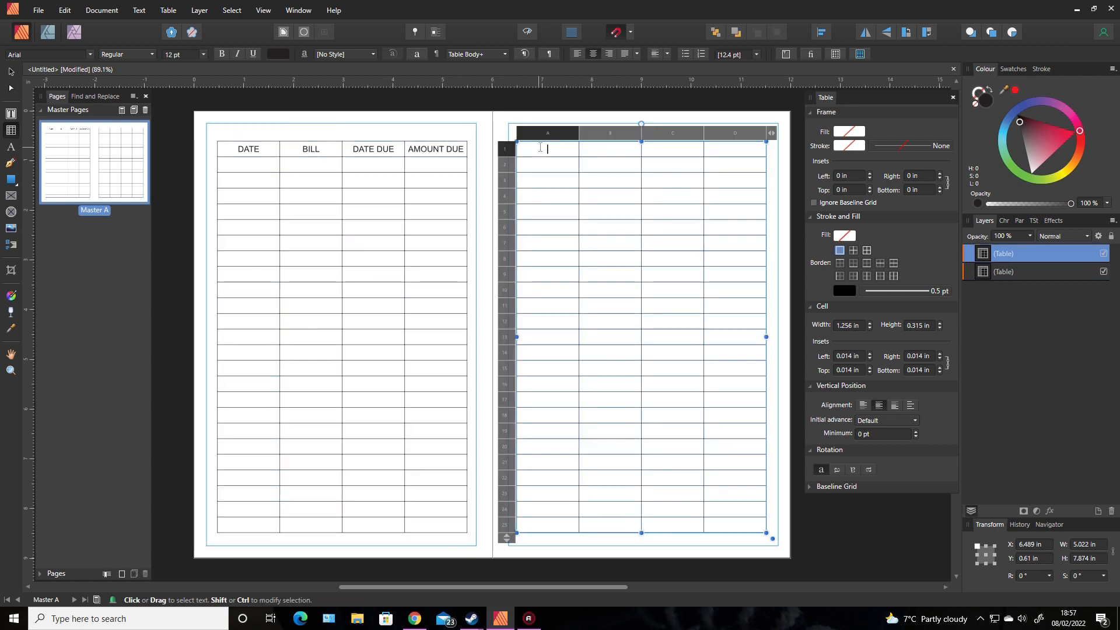
pyautogui.write('AMOUNT PAID')
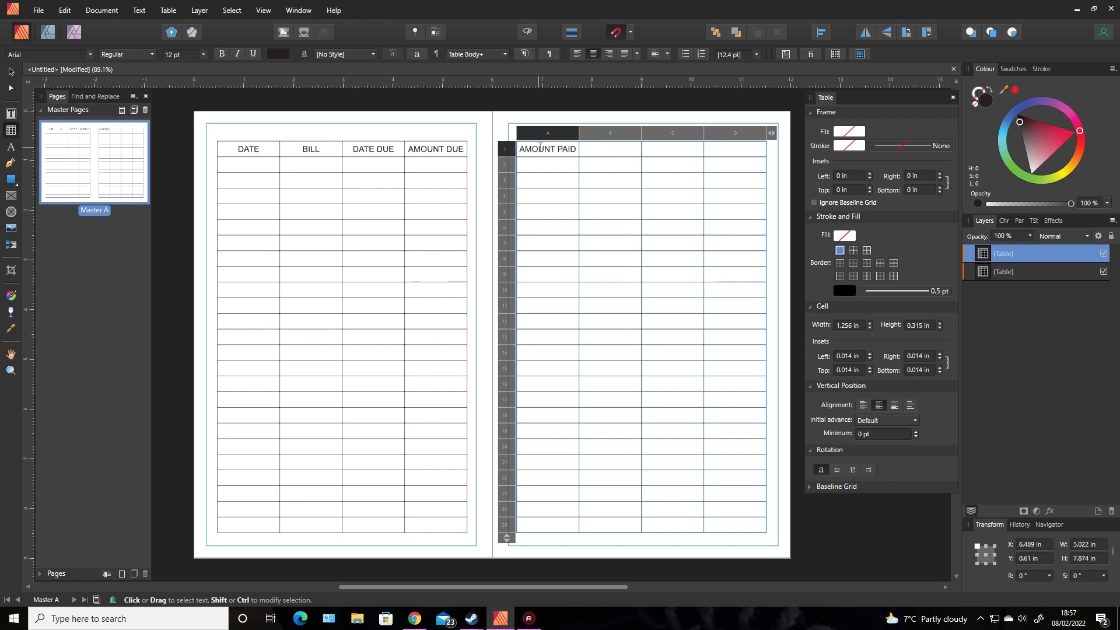
pyautogui.click(737, 152)
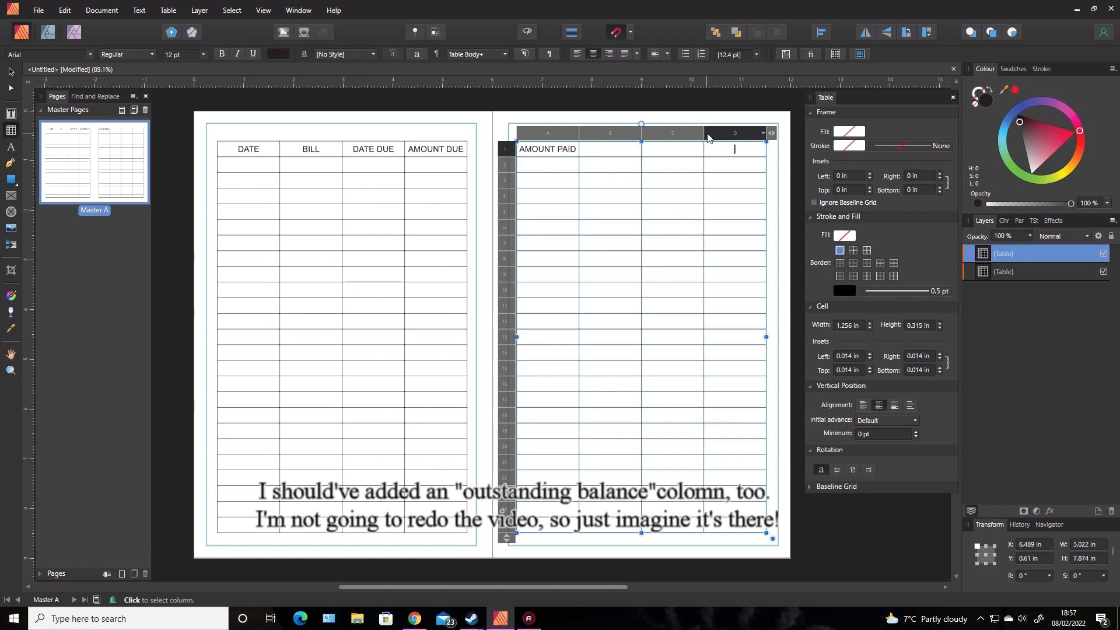
pyautogui.moveTo(705, 134); pyautogui.dragTo(734, 133)
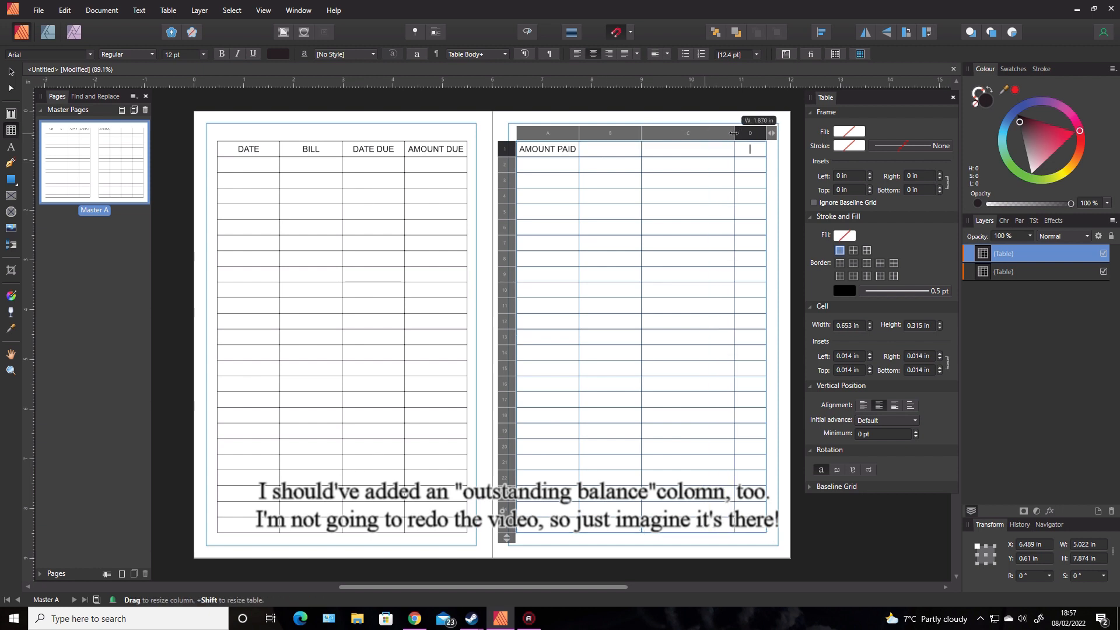
pyautogui.click(687, 148)
pyautogui.write('NOTES')
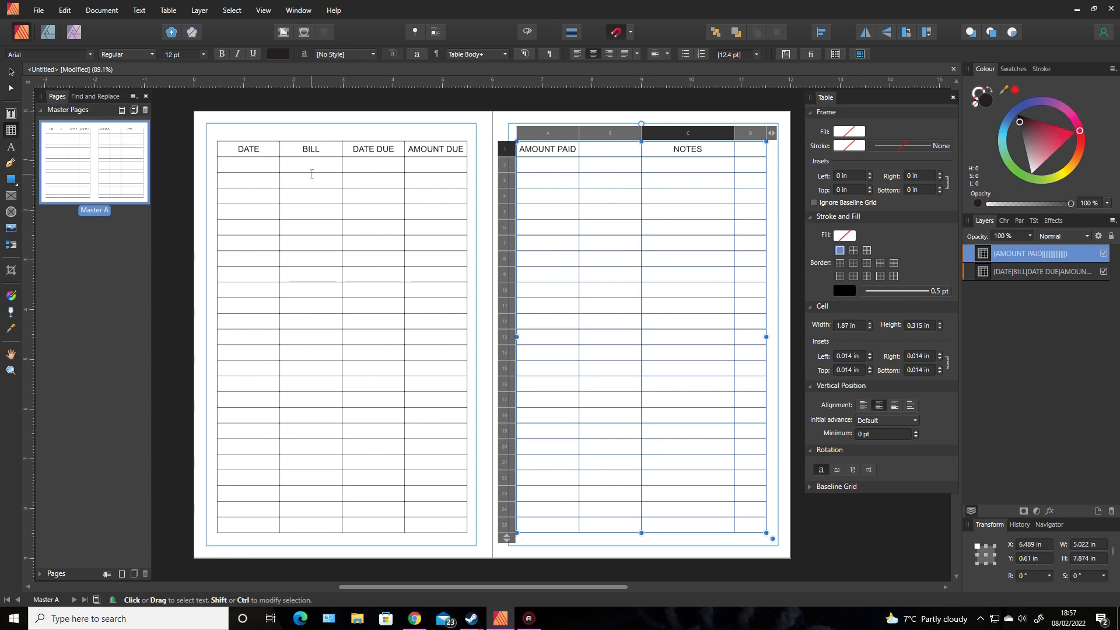
# - Change the left table's first column heading to DATE REC'D
pyautogui.click(270, 153)
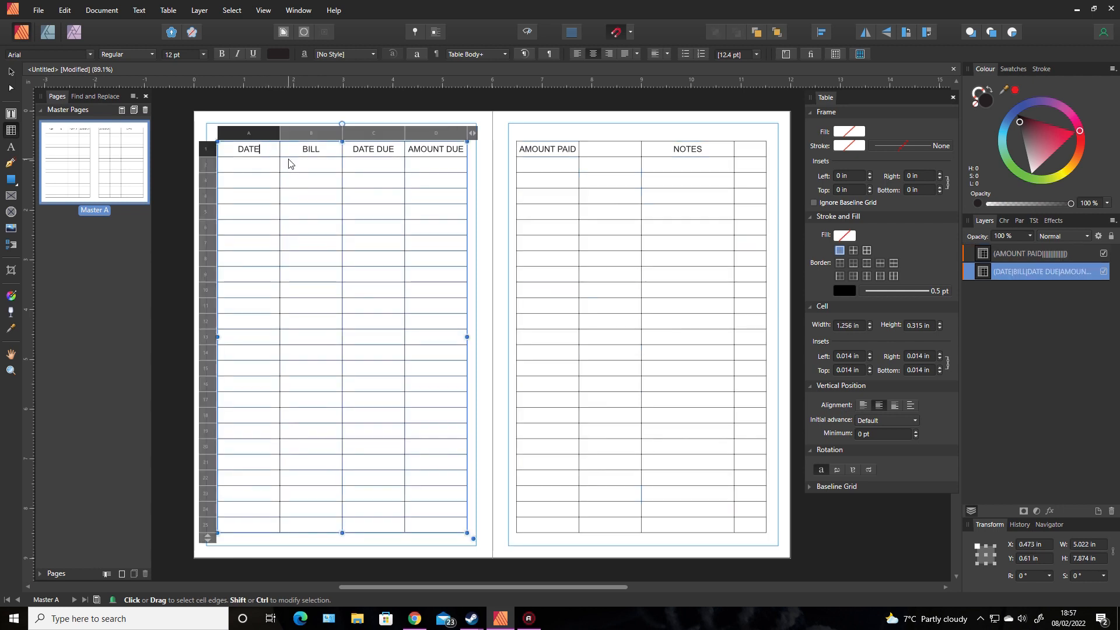
pyautogui.write('REC')
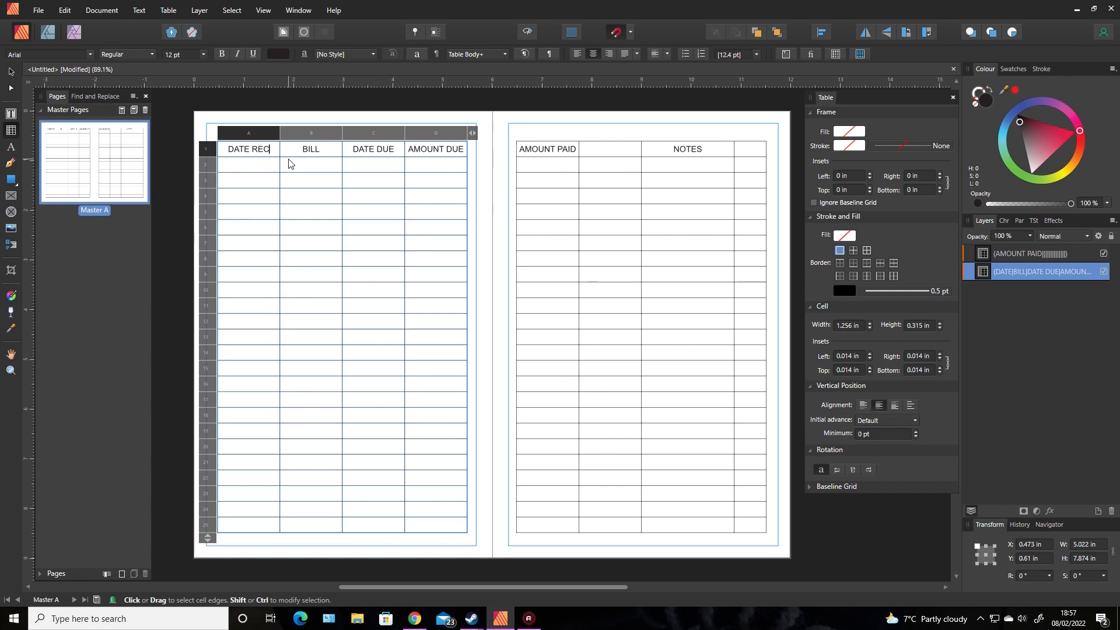
pyautogui.write("'D)")
pyautogui.press('BackSpace')
pyautogui.press('Escape')
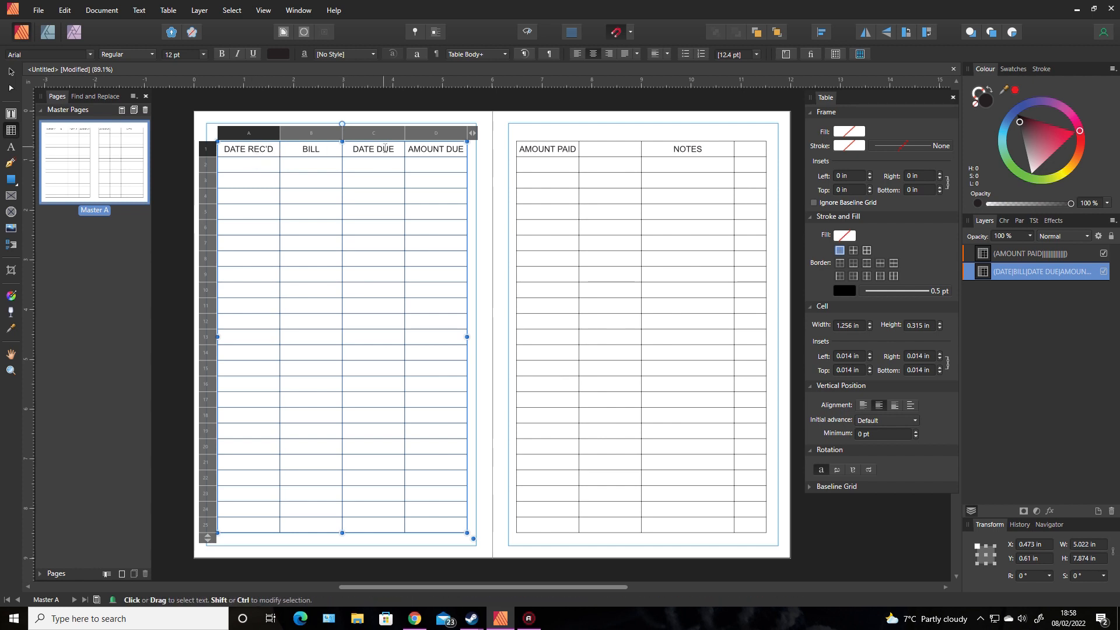
# - Enter the headings DATE PAID and PAID in the right table's second and fourth columns
pyautogui.click(595, 148)
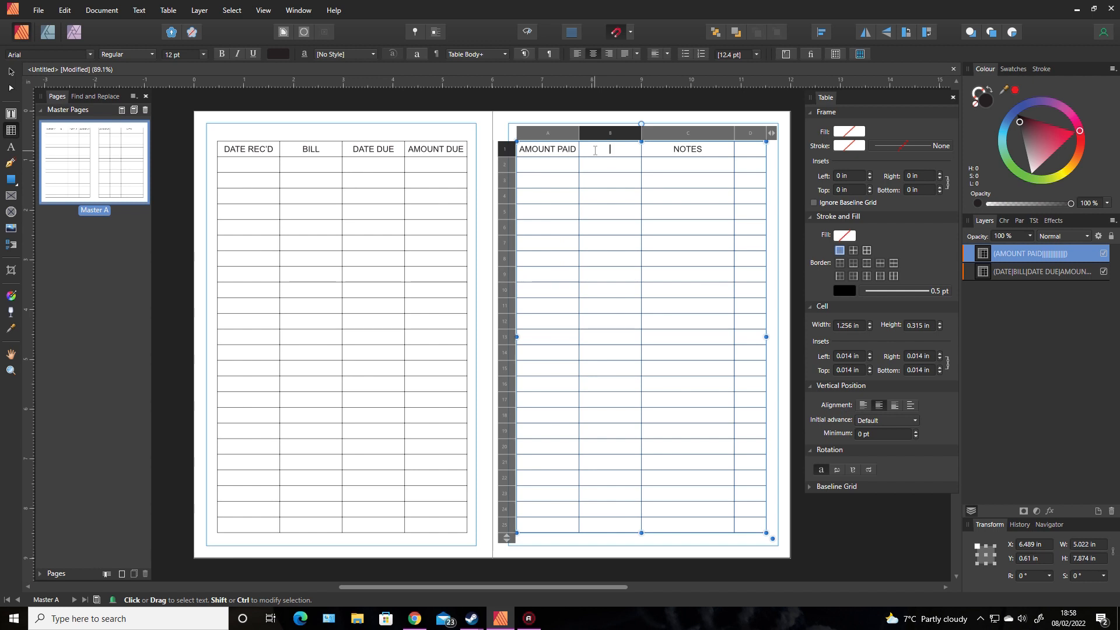
pyautogui.write('DATE PAID')
pyautogui.press('Escape')
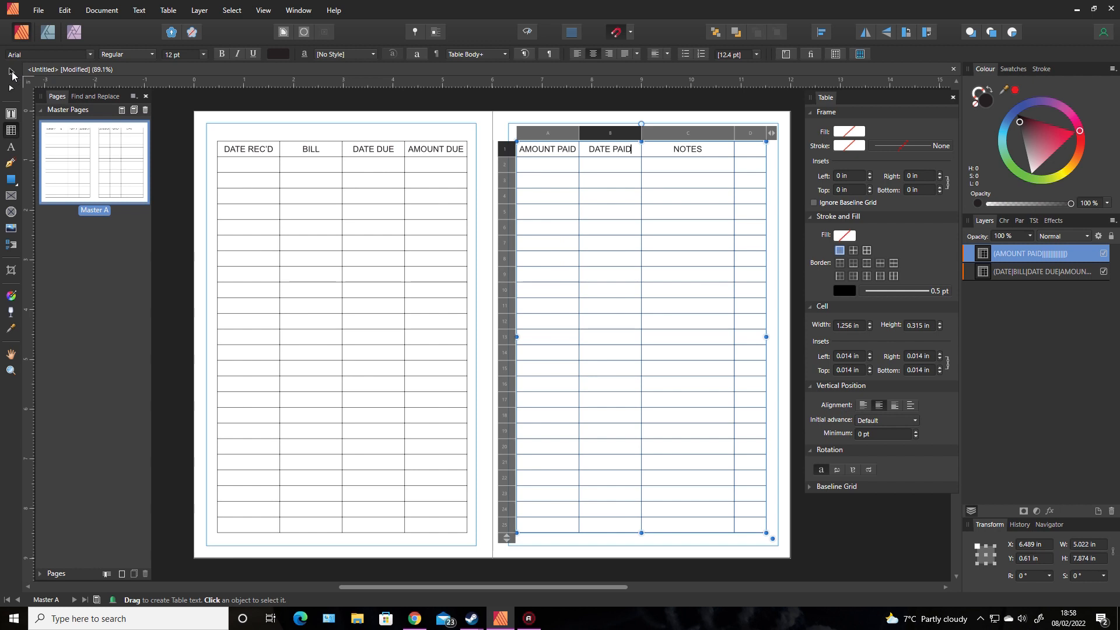
pyautogui.click(751, 150)
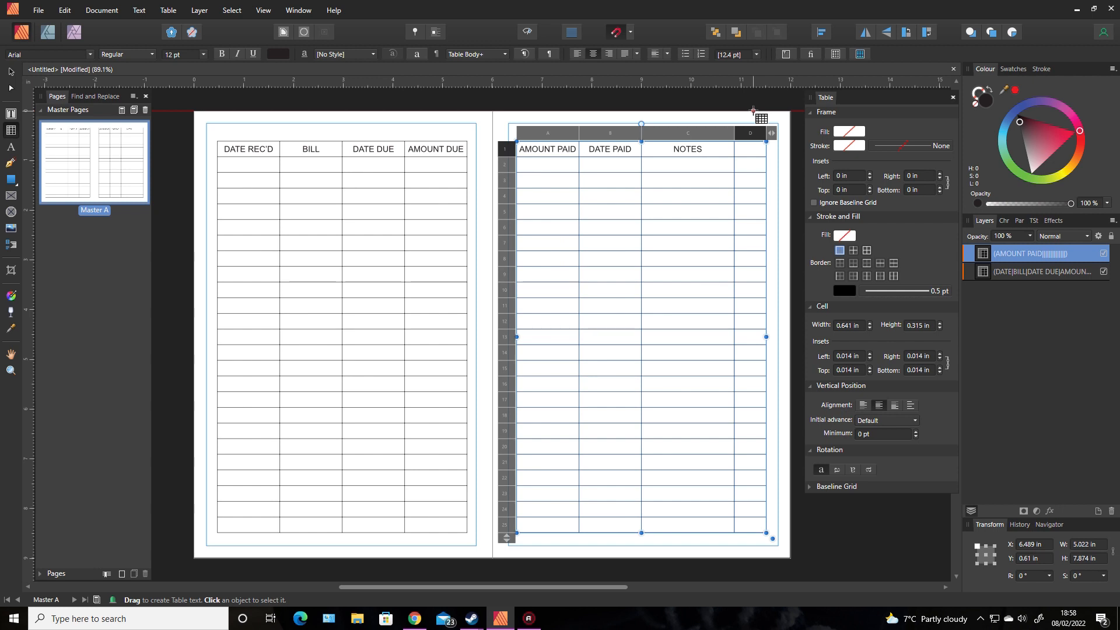
pyautogui.write('PAID')
pyautogui.press('Escape')
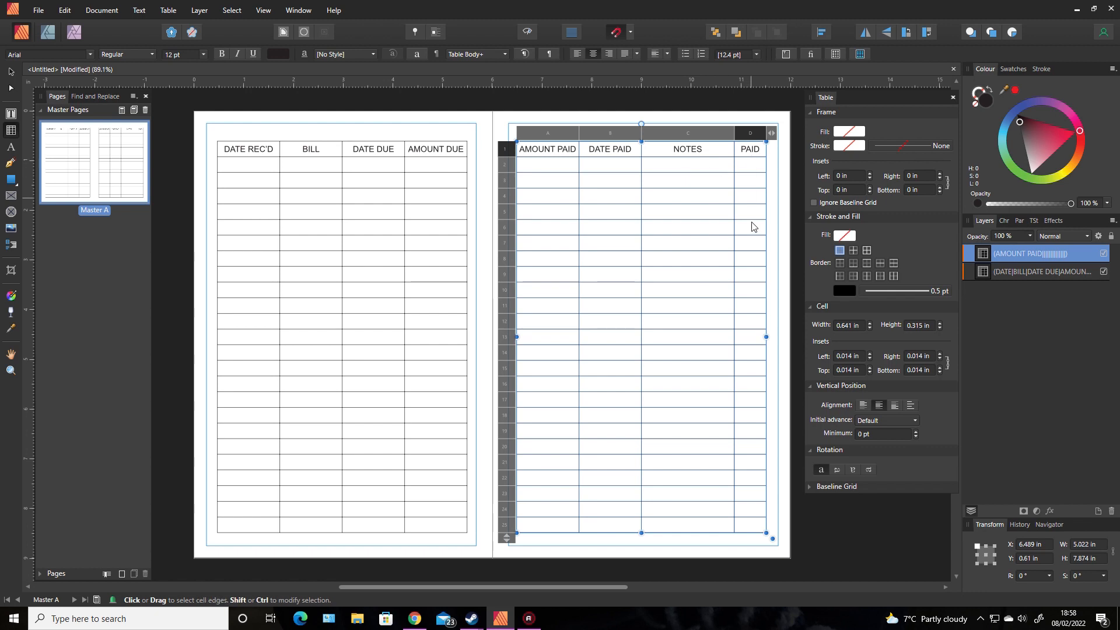
# - Place the text cursor in the cell below PAID and open the Glyph Browser with its font set to Wingdings
pyautogui.doubleClick(749, 169)
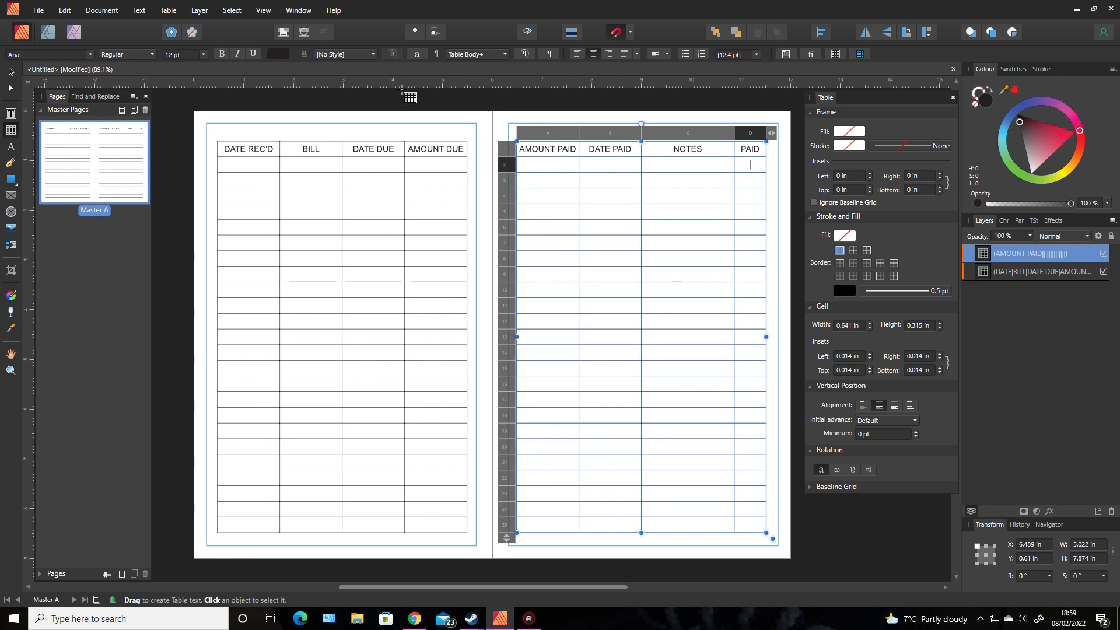
pyautogui.click(262, 10)
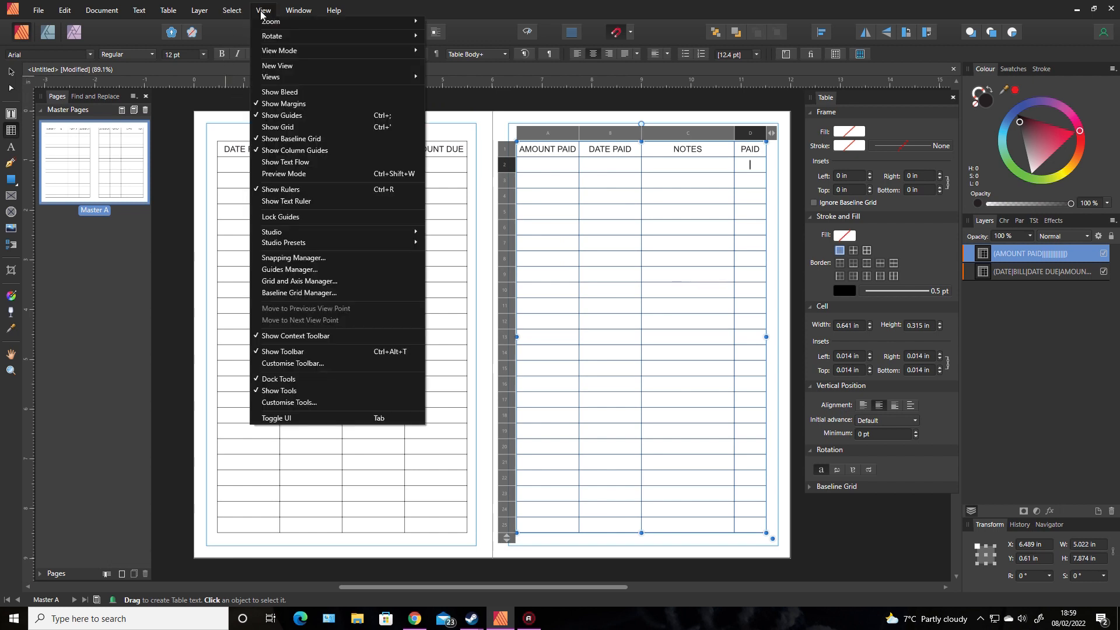
pyautogui.moveTo(369, 230)
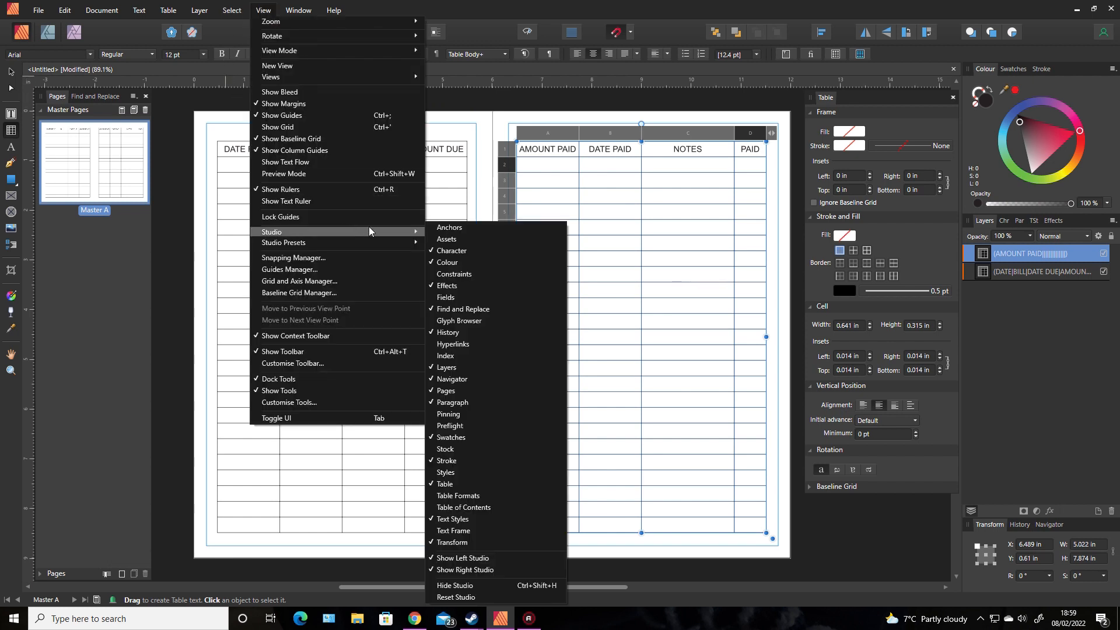
pyautogui.click(467, 322)
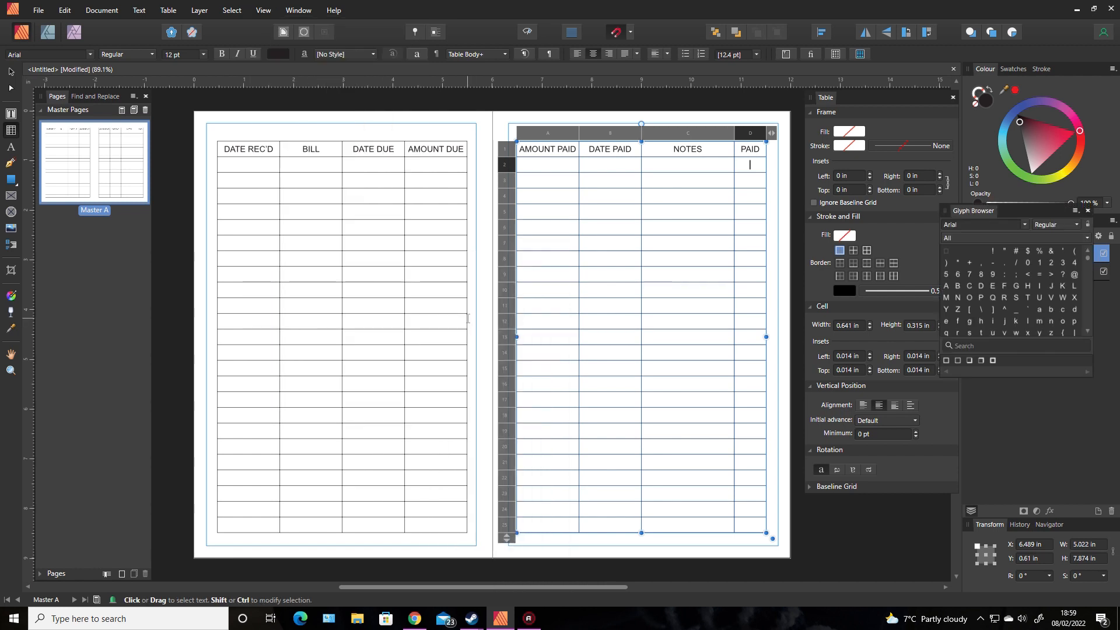
pyautogui.click(1025, 226)
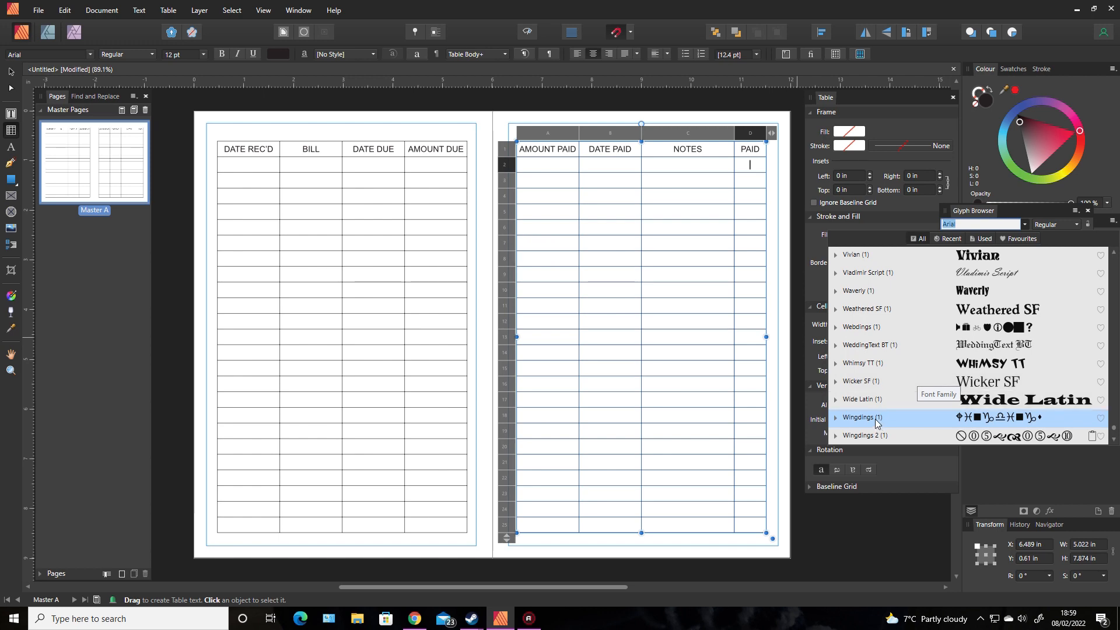
pyautogui.scroll(4, 908, 386)
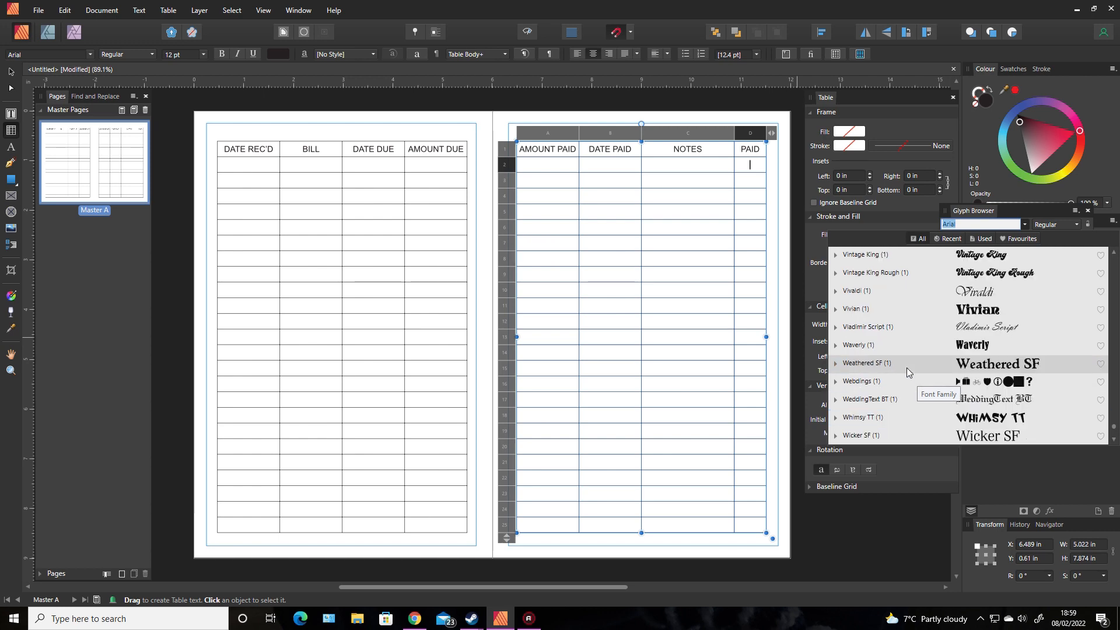
pyautogui.scroll(-2, 905, 381)
pyautogui.scroll(-1, 905, 381)
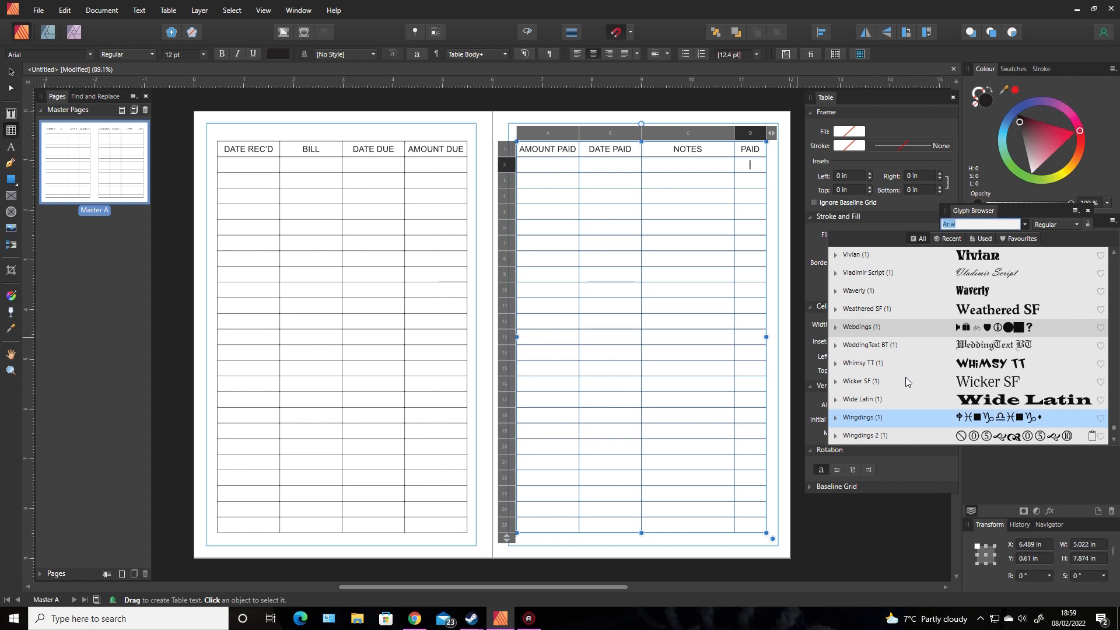
pyautogui.click(905, 401)
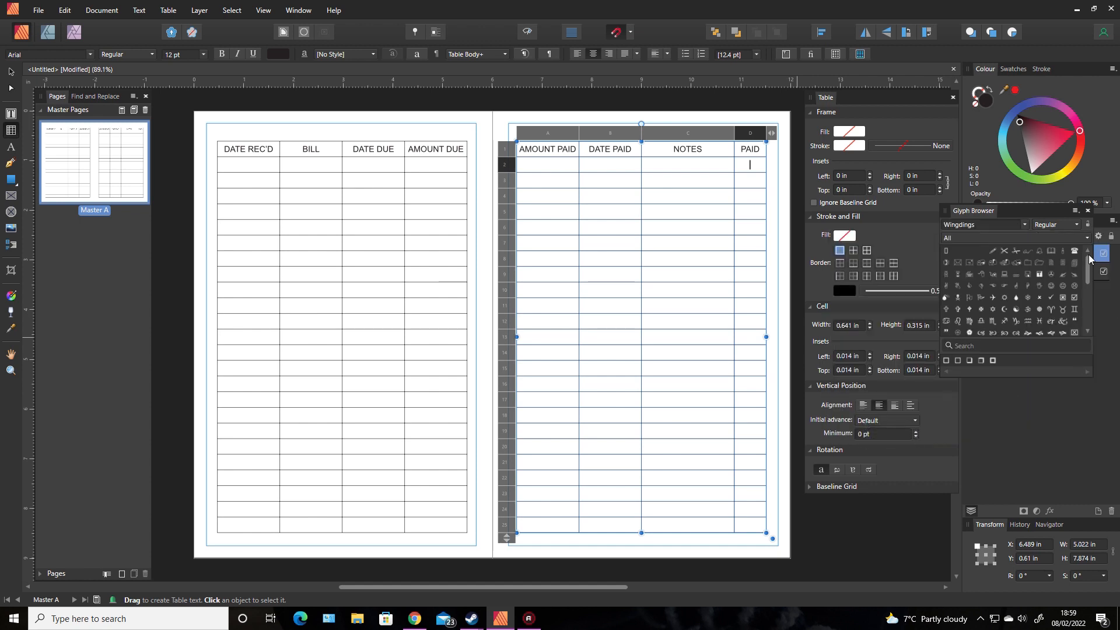
# - Insert the hollow square glyph in the cell below PAID and set its size to 18 pt
pyautogui.moveTo(1088, 268); pyautogui.dragTo(1088, 285)
pyautogui.scroll(-3, 1039, 303)
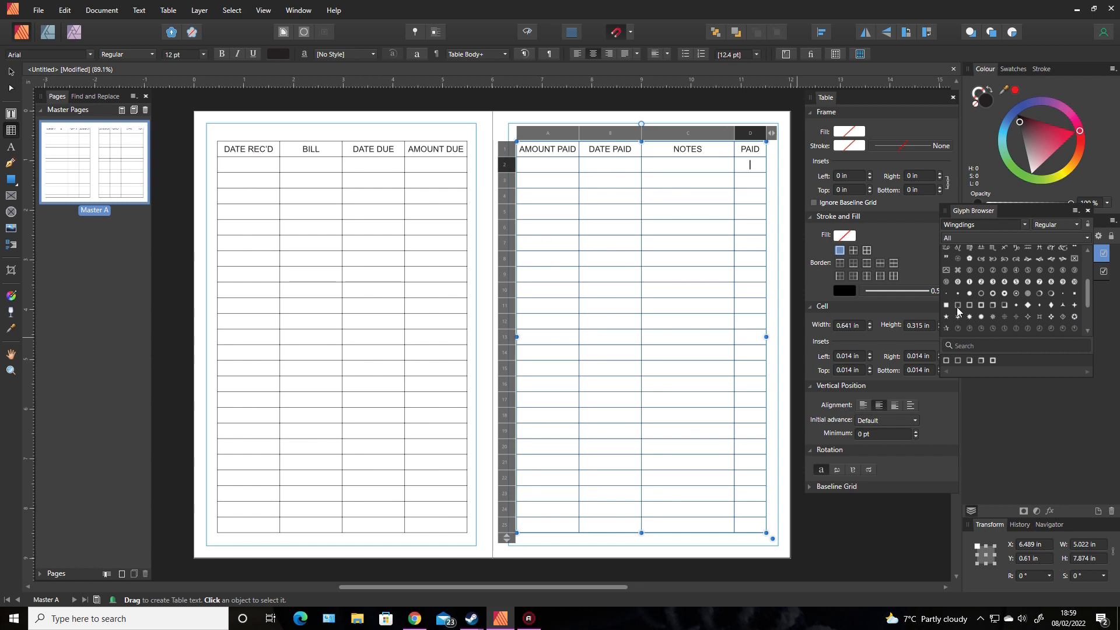
pyautogui.doubleClick(959, 307)
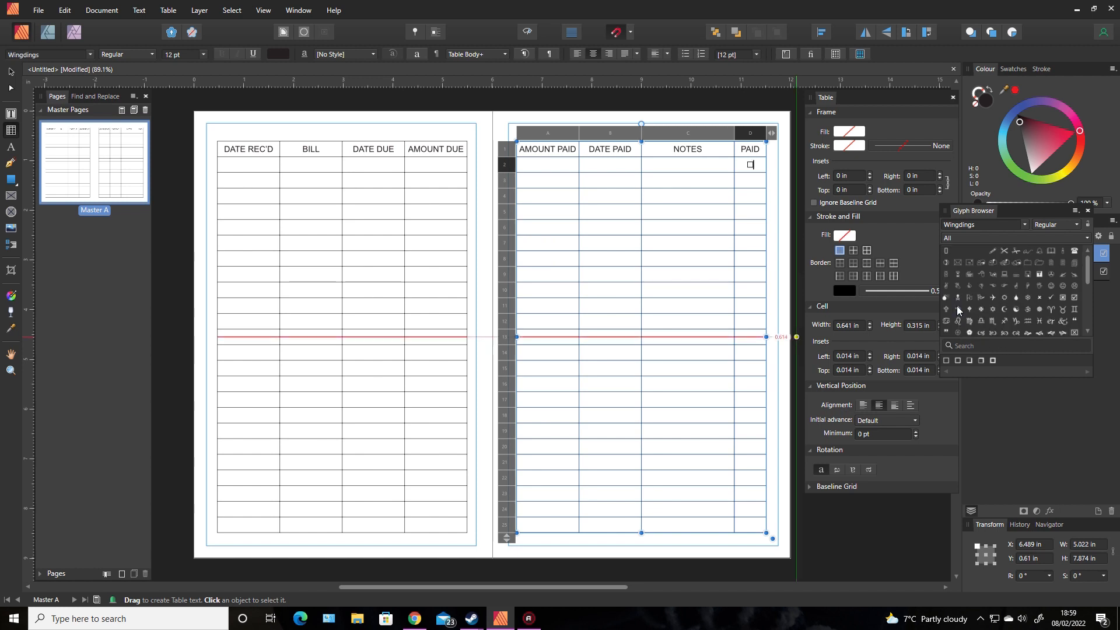
pyautogui.moveTo(754, 165); pyautogui.dragTo(746, 166)
pyautogui.click(173, 56)
pyautogui.write('18')
pyautogui.press('Return')
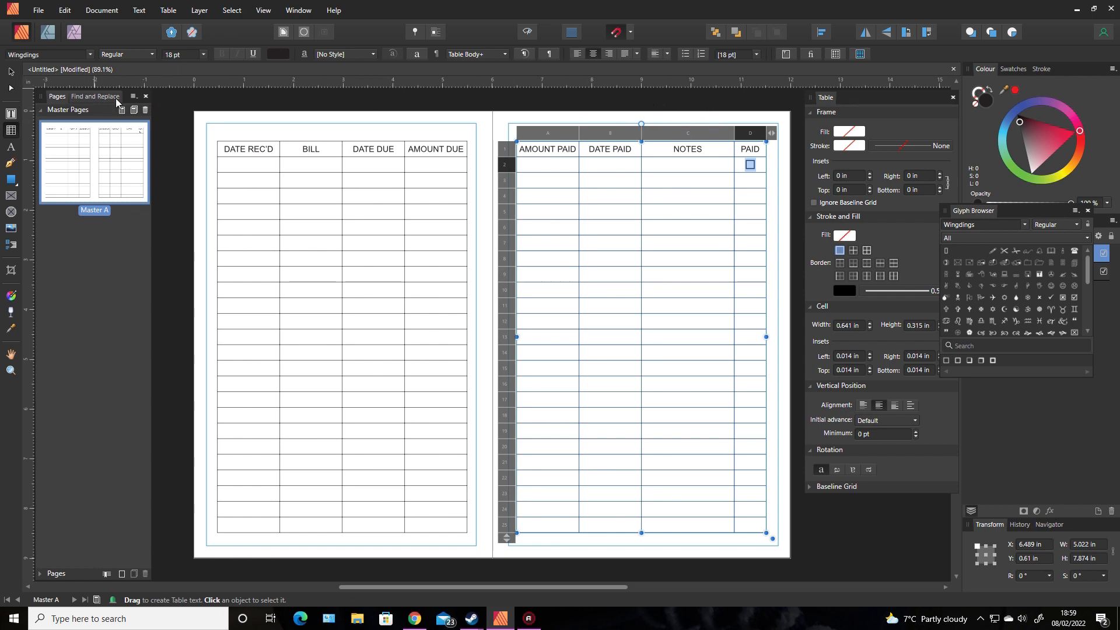
pyautogui.click(12, 73)
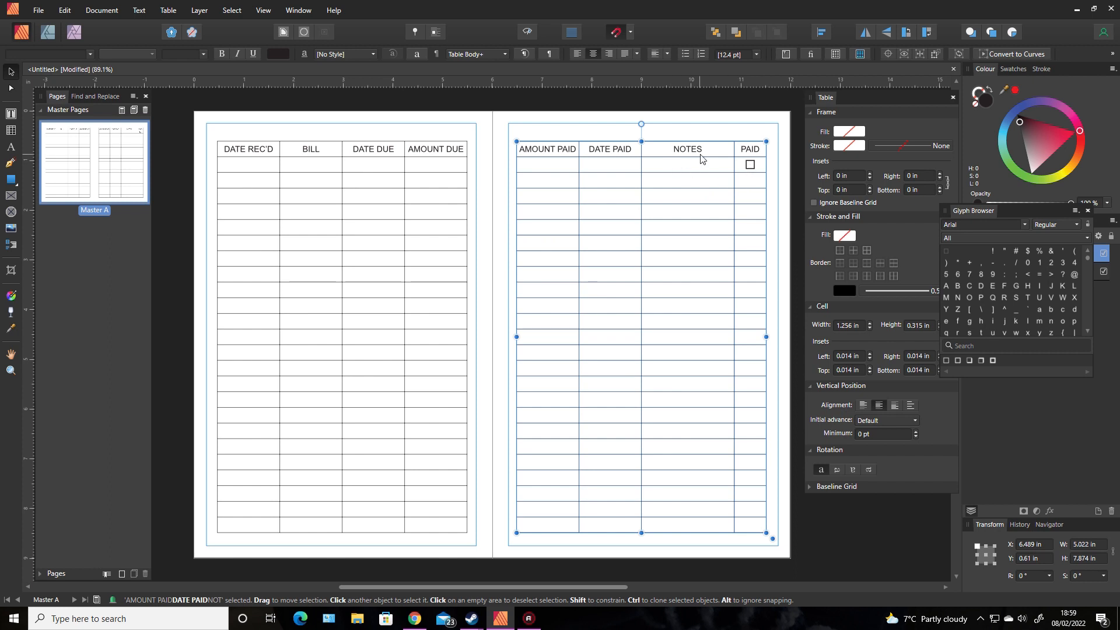
pyautogui.press('Escape')
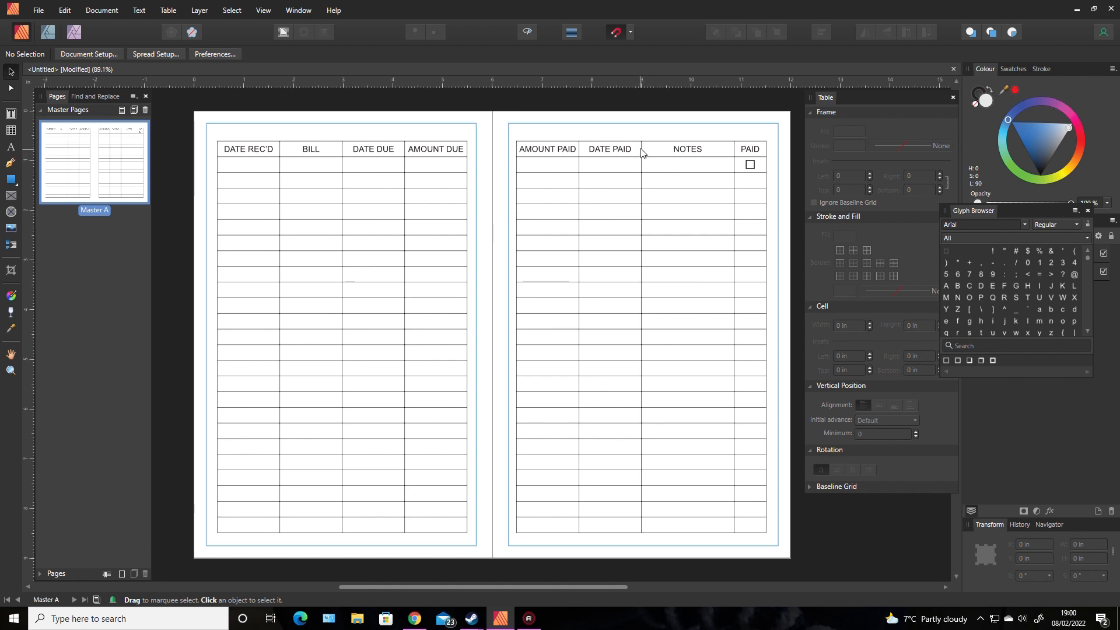
# - Merge the cells of rows 2 and 3 in the left table's DATE REC'D column and in its BILL column
pyautogui.click(239, 169)
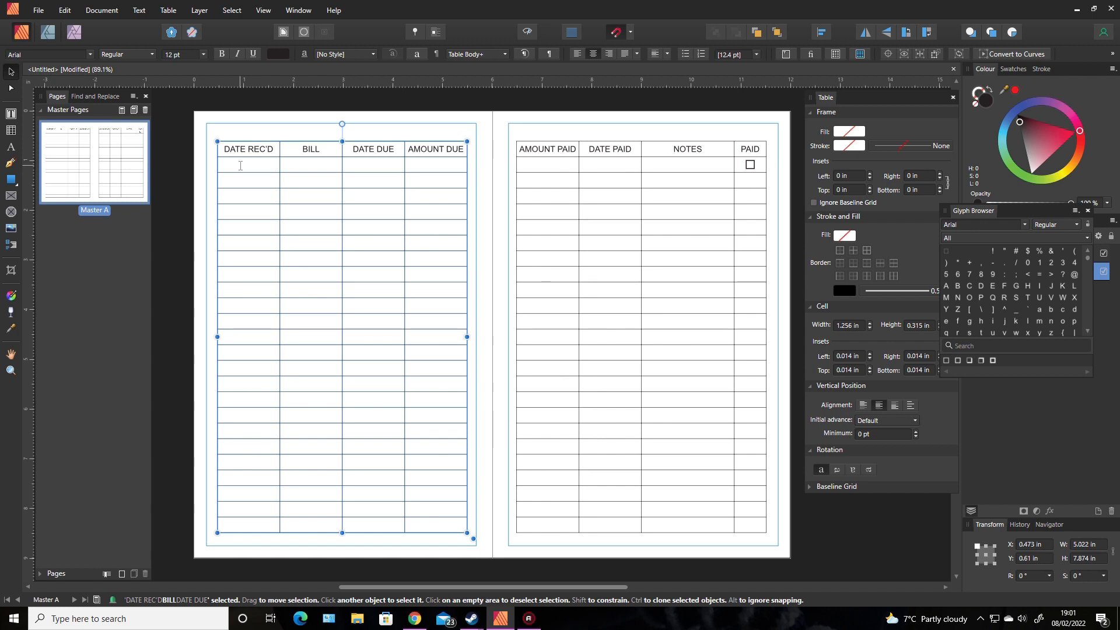
pyautogui.doubleClick(241, 167)
pyautogui.keyDown('shift'); pyautogui.click(244, 175); pyautogui.keyUp('shift')
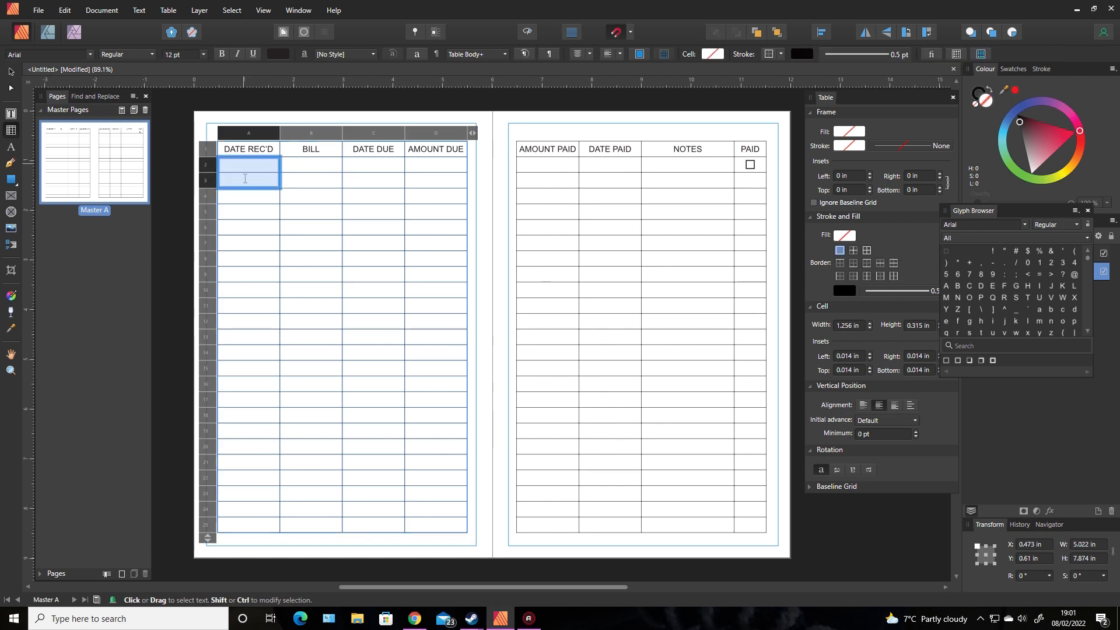
pyautogui.rightClick(245, 173)
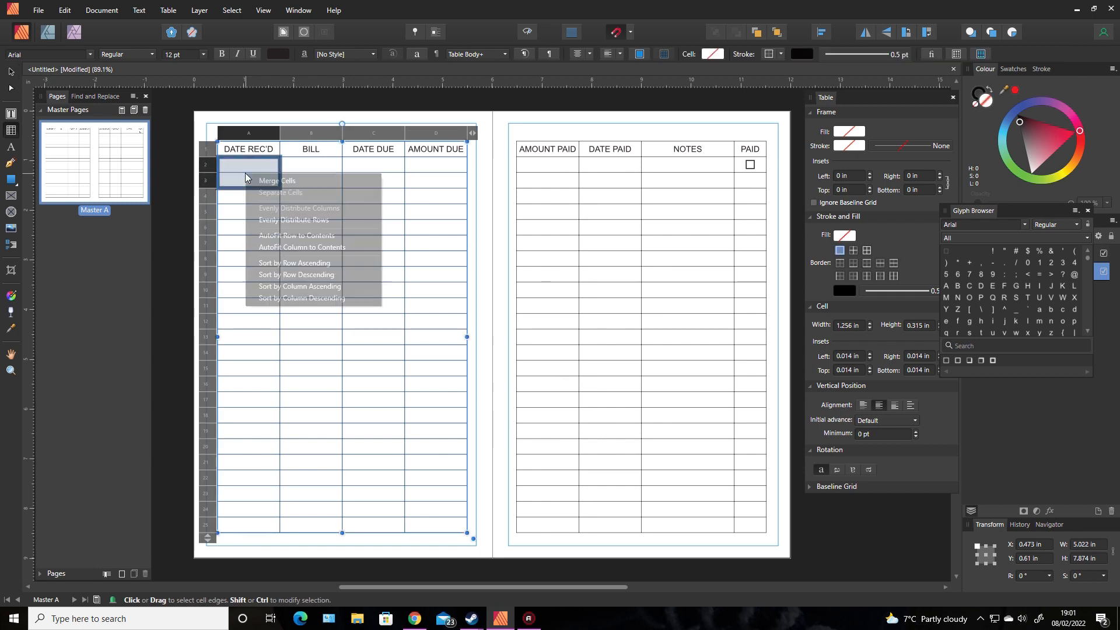
pyautogui.click(274, 181)
pyautogui.moveTo(303, 164); pyautogui.dragTo(303, 177)
pyautogui.rightClick(304, 178)
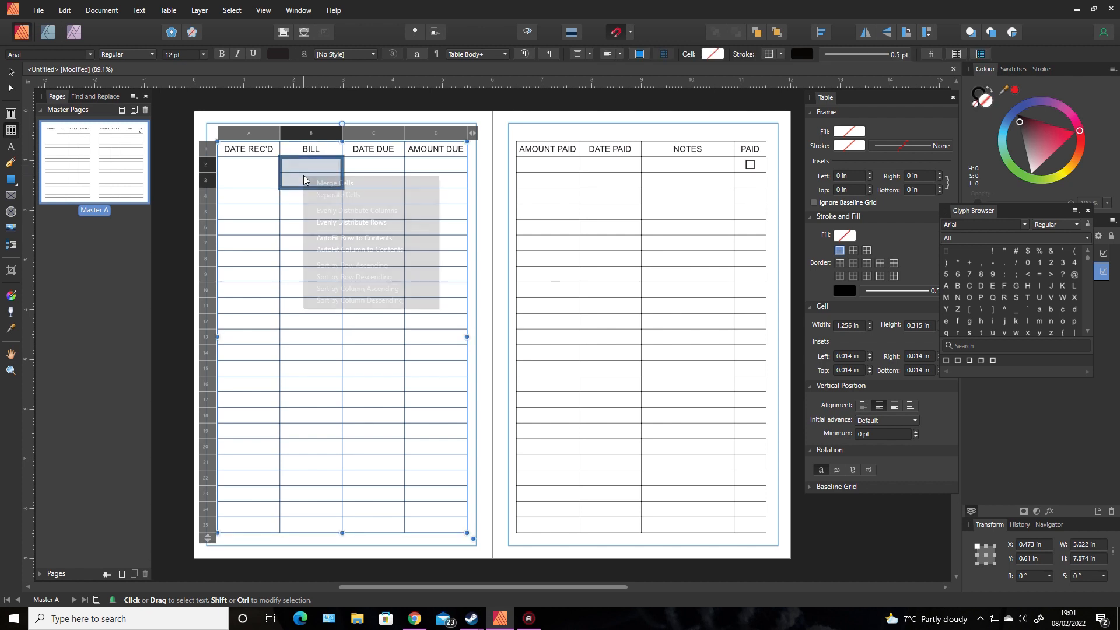
pyautogui.click(315, 180)
# - Merge the cells of rows 2 and 3 in the left table's DATE DUE column and in its AMOUNT DUE column
pyautogui.moveTo(362, 166); pyautogui.dragTo(370, 177)
pyautogui.rightClick(369, 176)
pyautogui.click(385, 182)
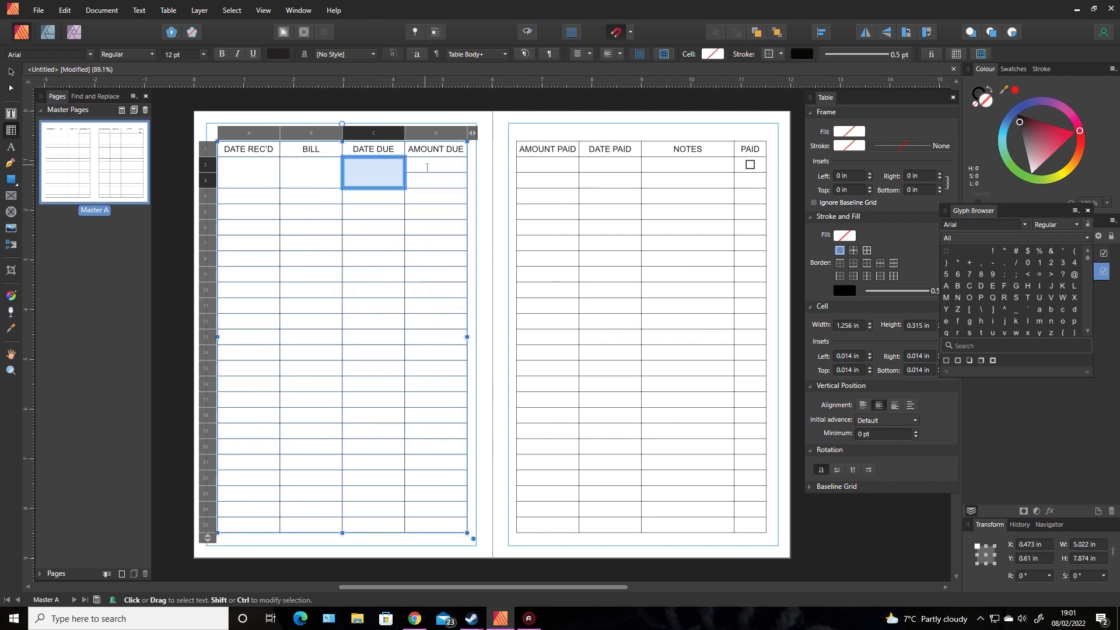
pyautogui.moveTo(426, 165); pyautogui.dragTo(429, 173)
pyautogui.rightClick(429, 174)
pyautogui.click(447, 182)
# - Merge the cells of rows 2 and 3 within each of the right table's AMOUNT PAID, DATE PAID and PAID columns
pyautogui.moveTo(538, 166); pyautogui.dragTo(605, 178)
pyautogui.rightClick(543, 176)
pyautogui.click(564, 183)
pyautogui.rightClick(606, 178)
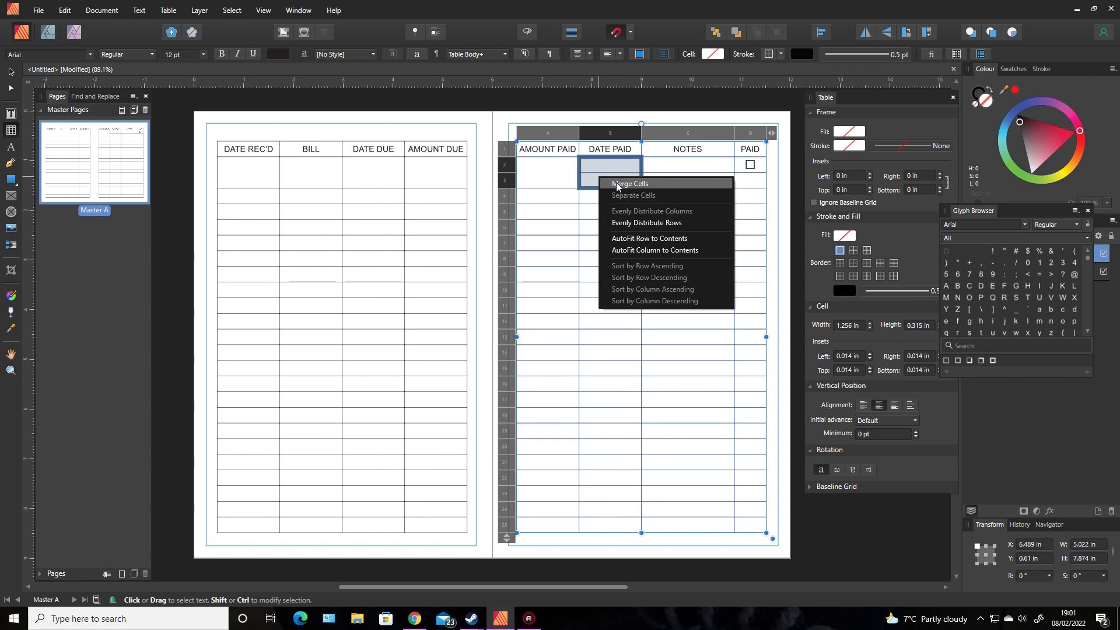
pyautogui.click(610, 183)
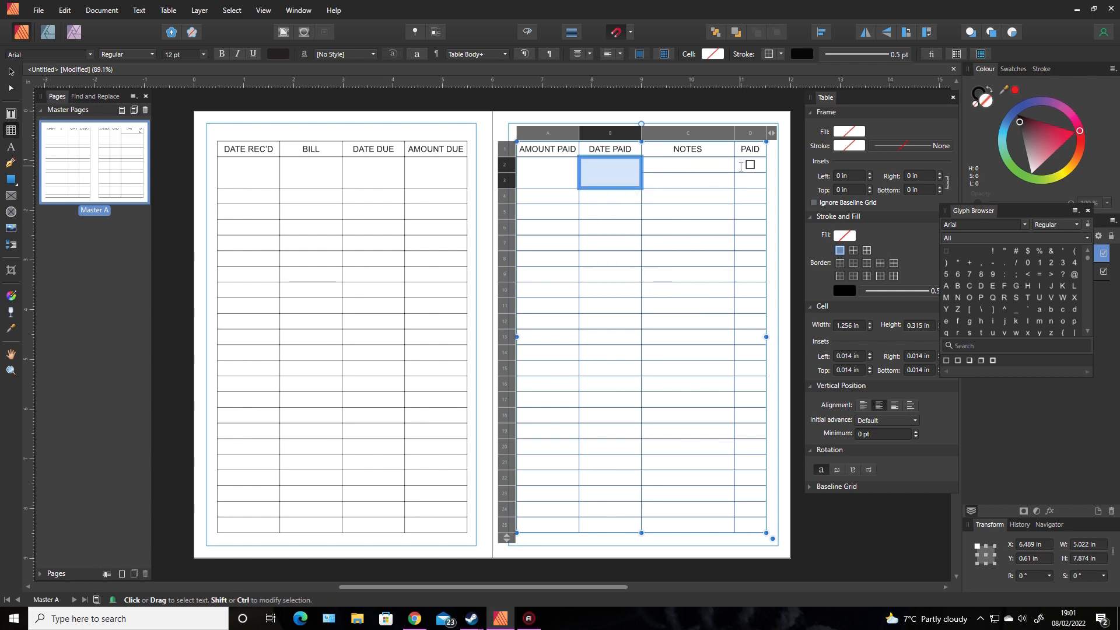
pyautogui.moveTo(741, 165); pyautogui.dragTo(758, 178)
pyautogui.rightClick(759, 176)
pyautogui.click(769, 182)
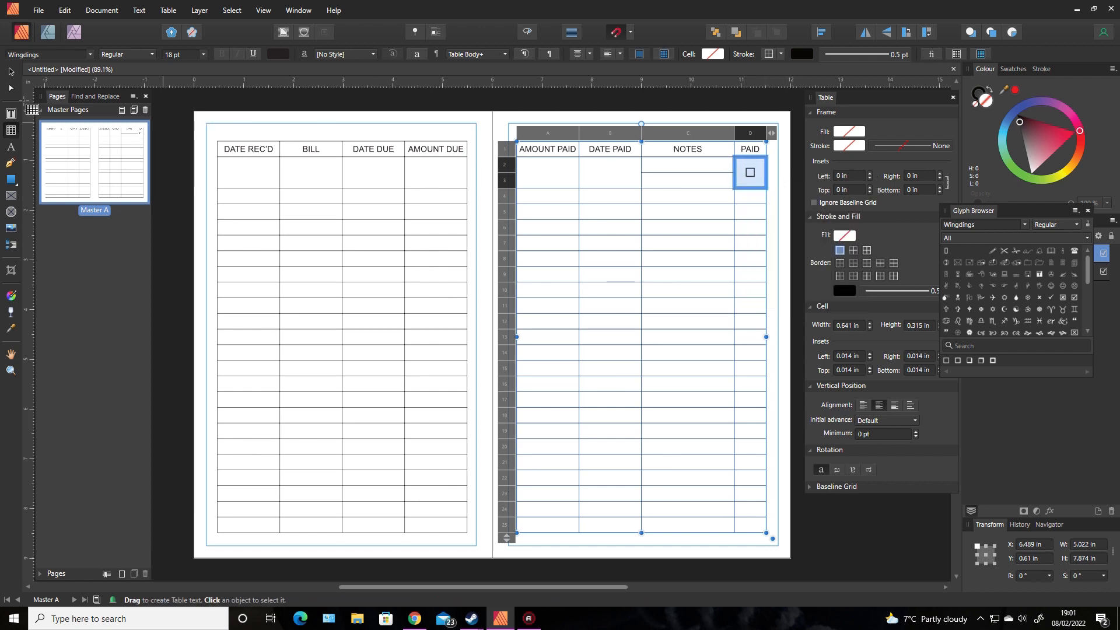
pyautogui.click(11, 71)
pyautogui.click(186, 173)
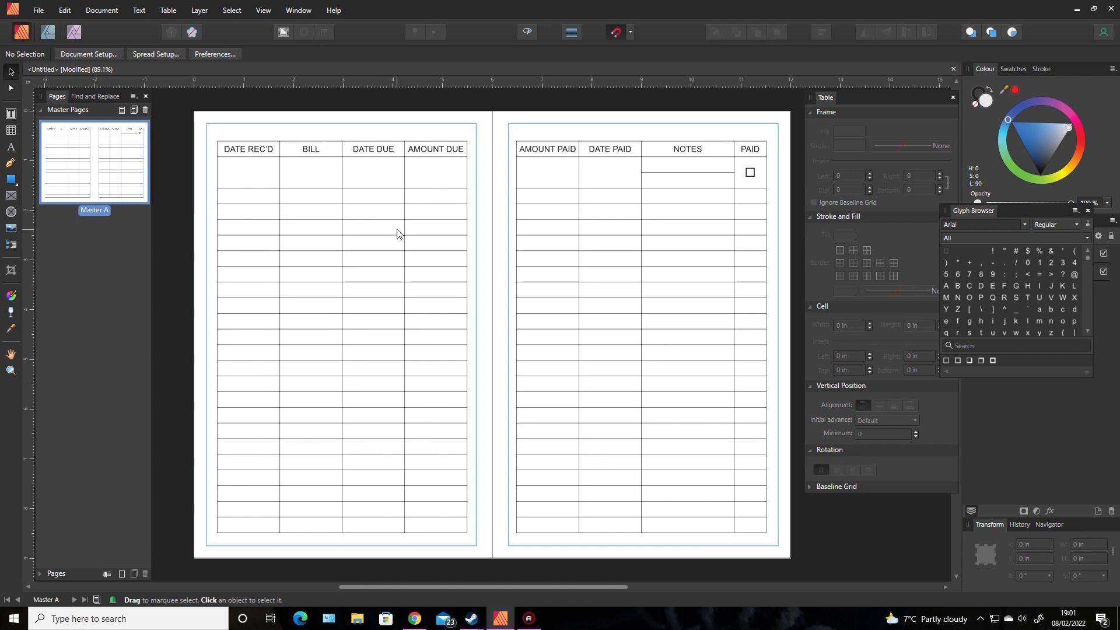
# - Set the left table's DATE REC'D heading to 10 pt and narrow its column to about 0.88 in
pyautogui.click(280, 154)
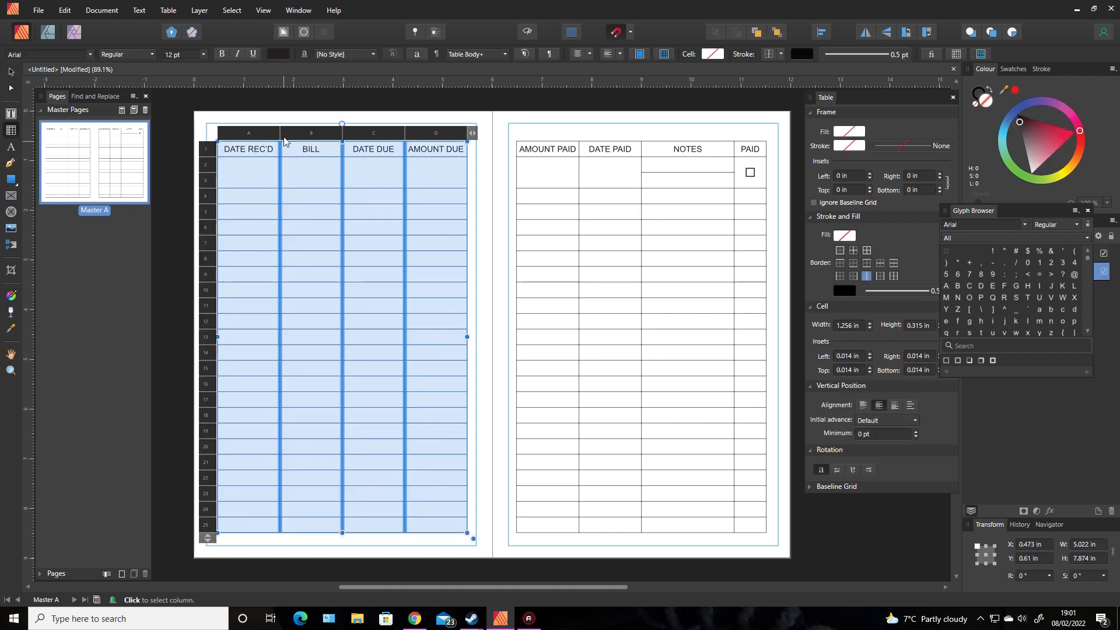
pyautogui.doubleClick(272, 150)
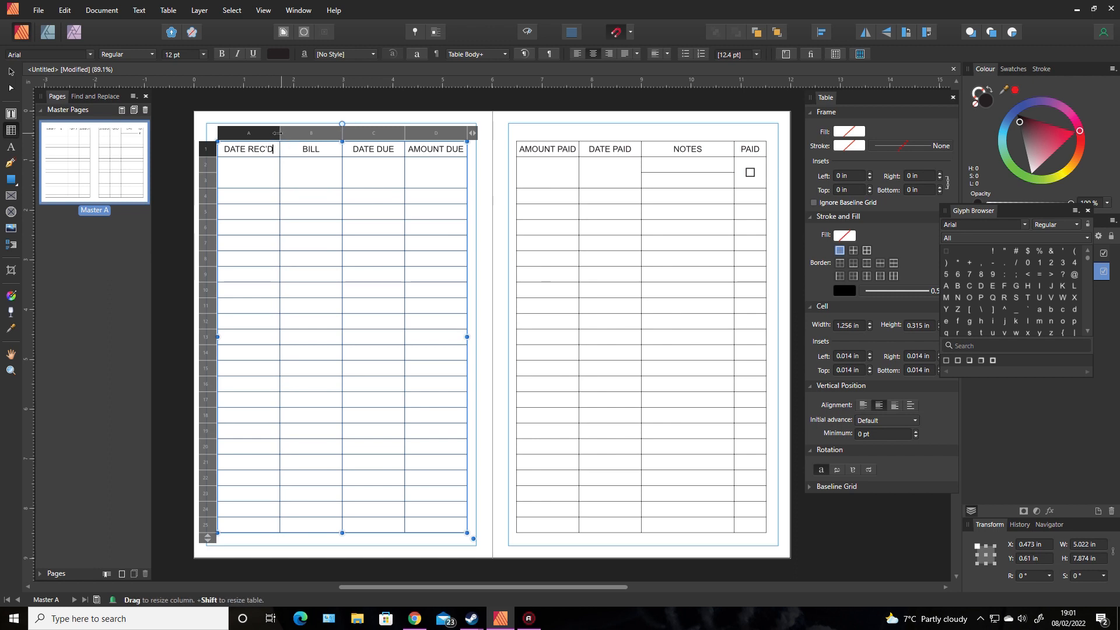
pyautogui.moveTo(275, 133); pyautogui.dragTo(272, 133)
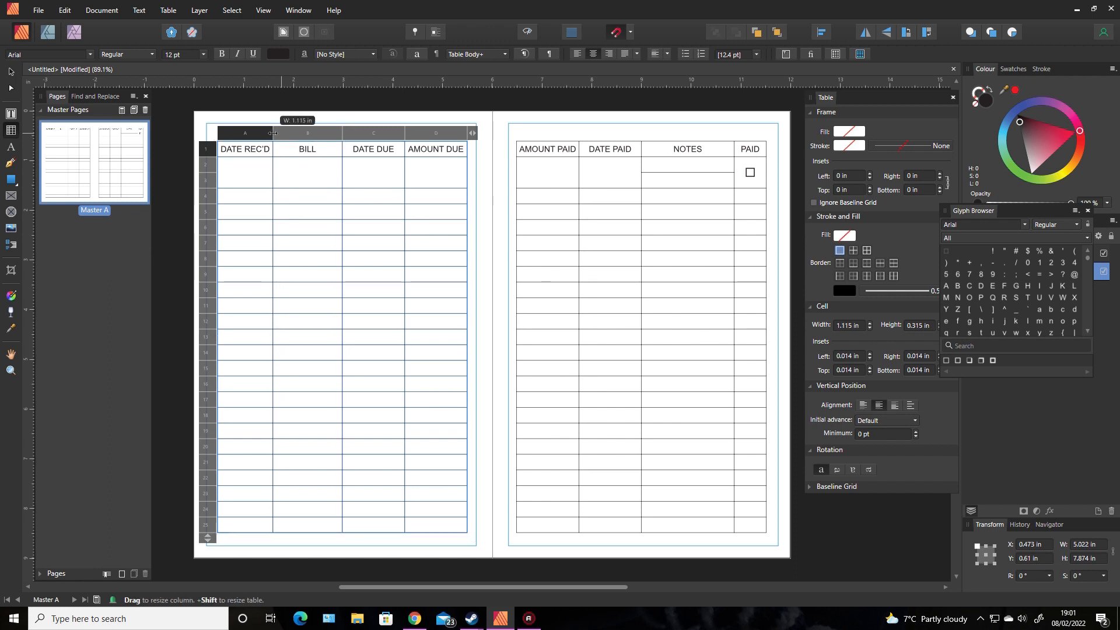
pyautogui.moveTo(271, 133); pyautogui.dragTo(270, 133)
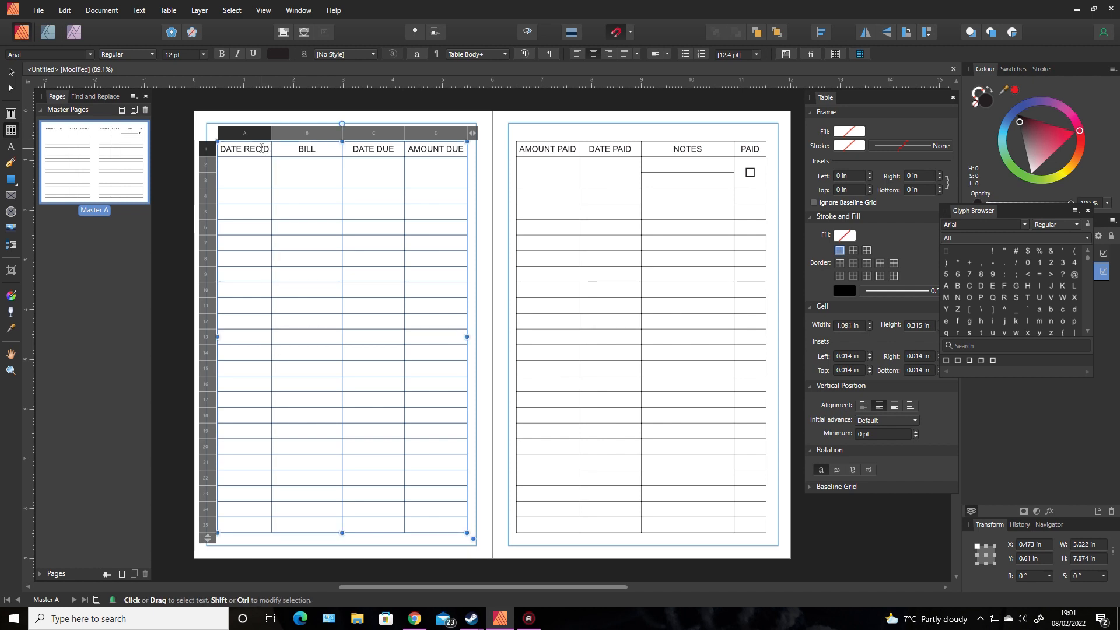
pyautogui.moveTo(269, 149); pyautogui.dragTo(220, 150)
pyautogui.click(173, 55)
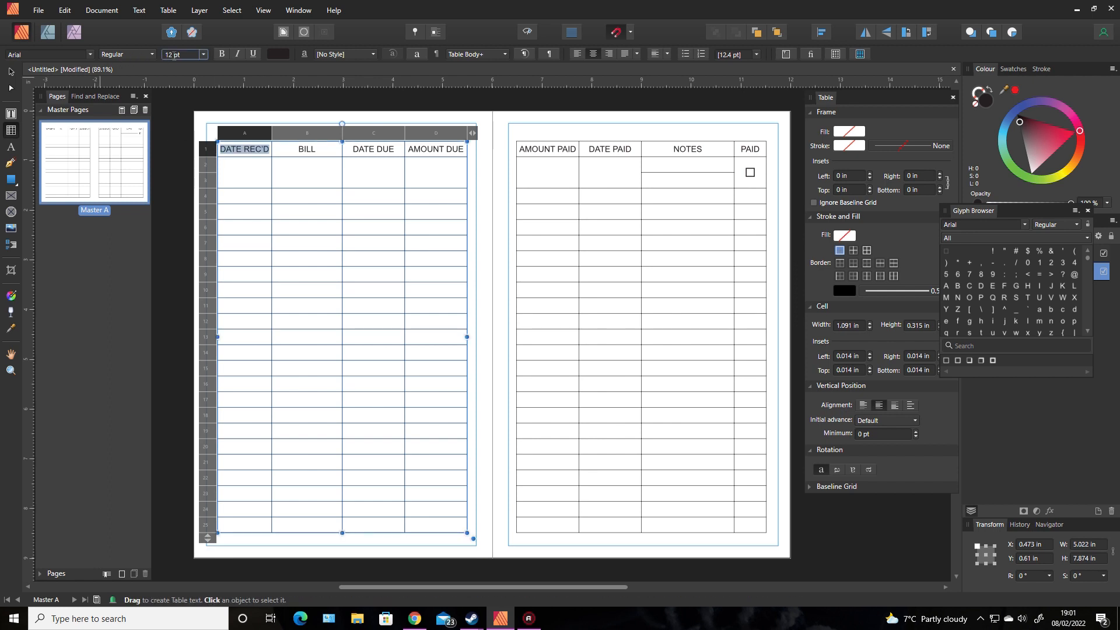
pyautogui.write('10')
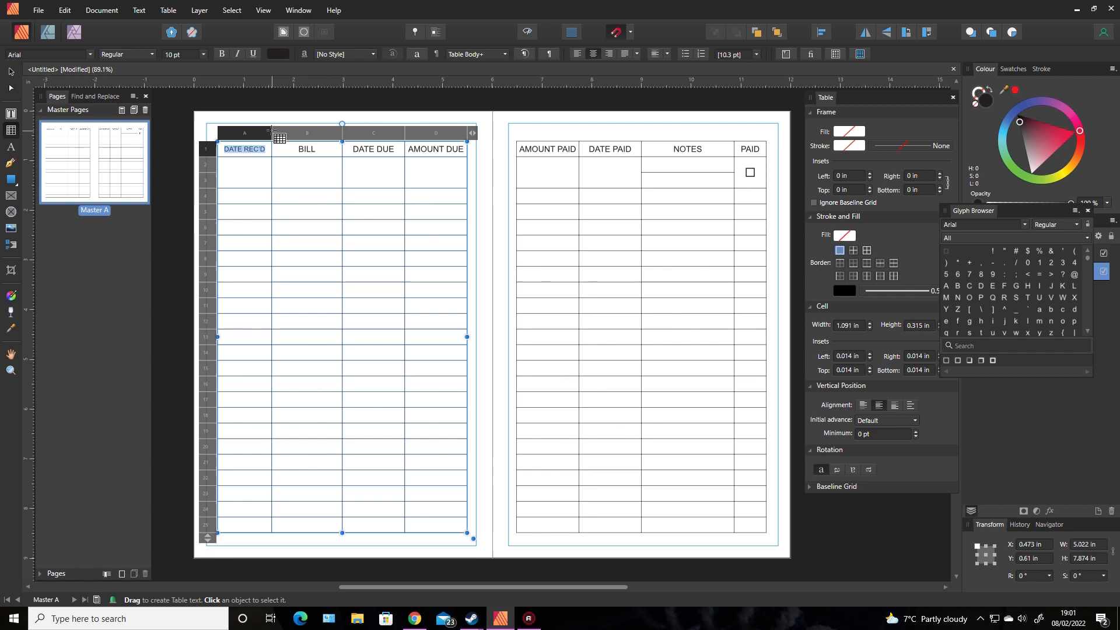
pyautogui.moveTo(260, 131); pyautogui.dragTo(260, 131)
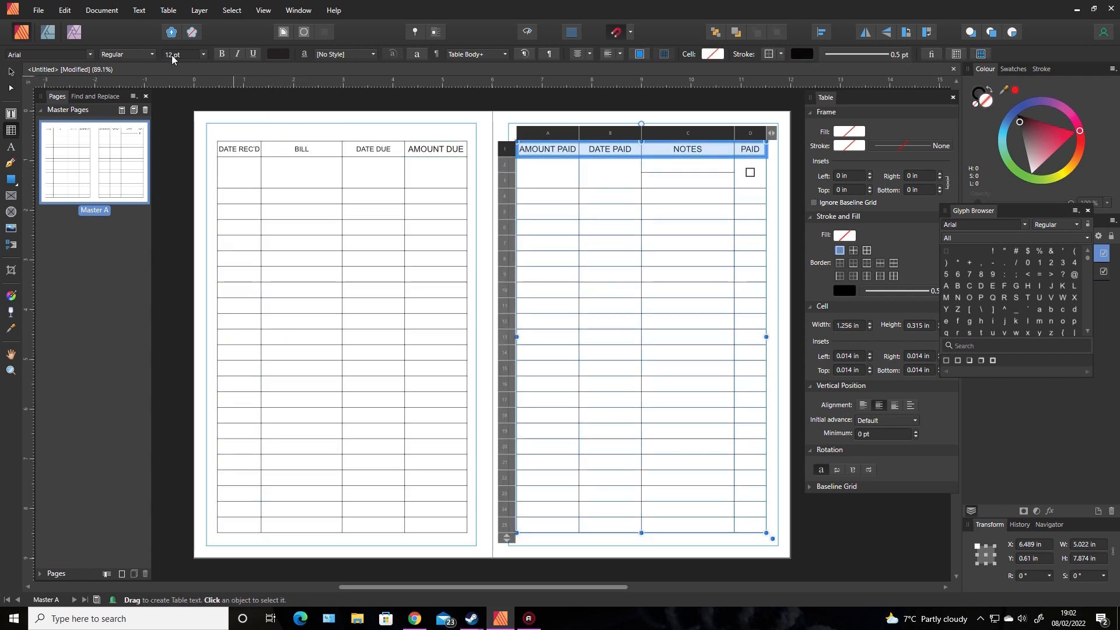
# - Set the right table's heading row and the left table's AMOUNT DUE heading to 10 pt
pyautogui.click(175, 55)
pyautogui.write('10')
pyautogui.press('Return')
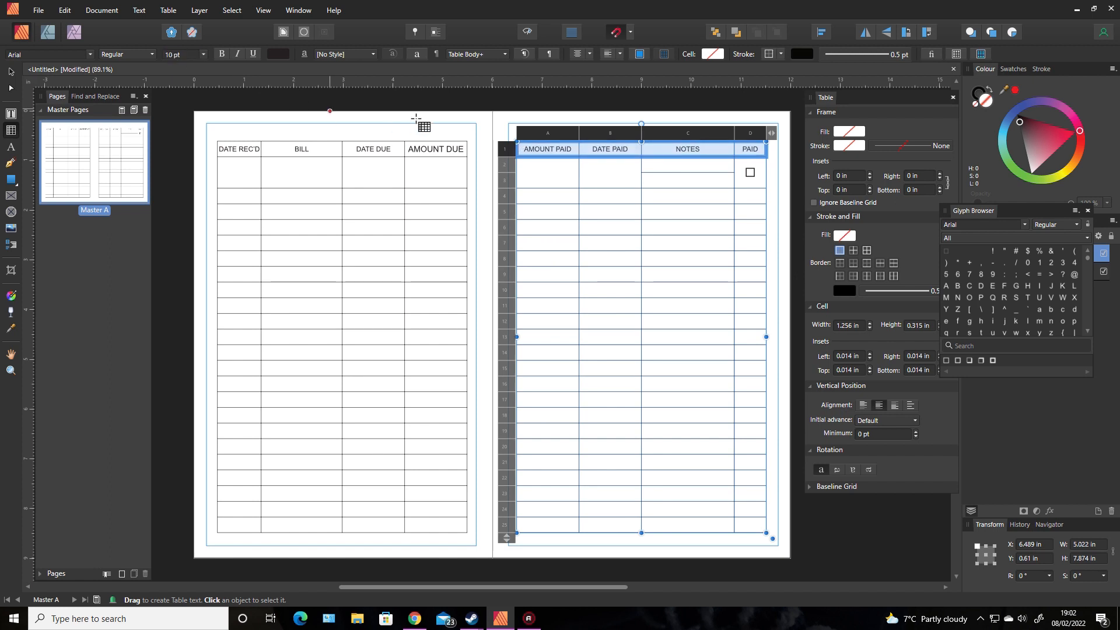
pyautogui.click(410, 149)
pyautogui.moveTo(408, 150); pyautogui.dragTo(464, 150)
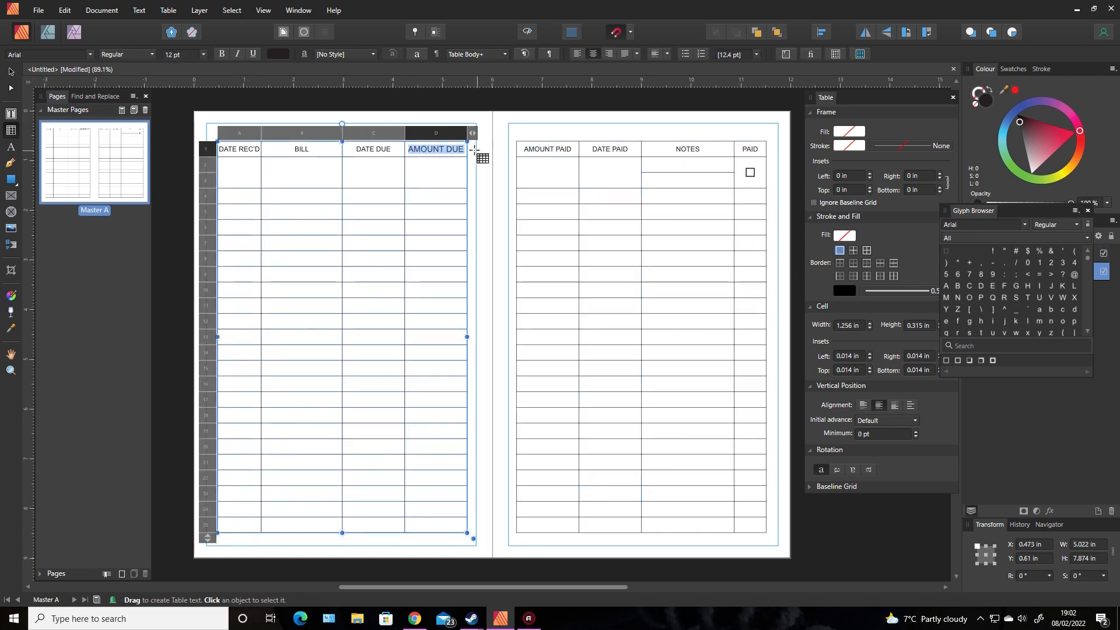
pyautogui.click(175, 55)
pyautogui.write('10')
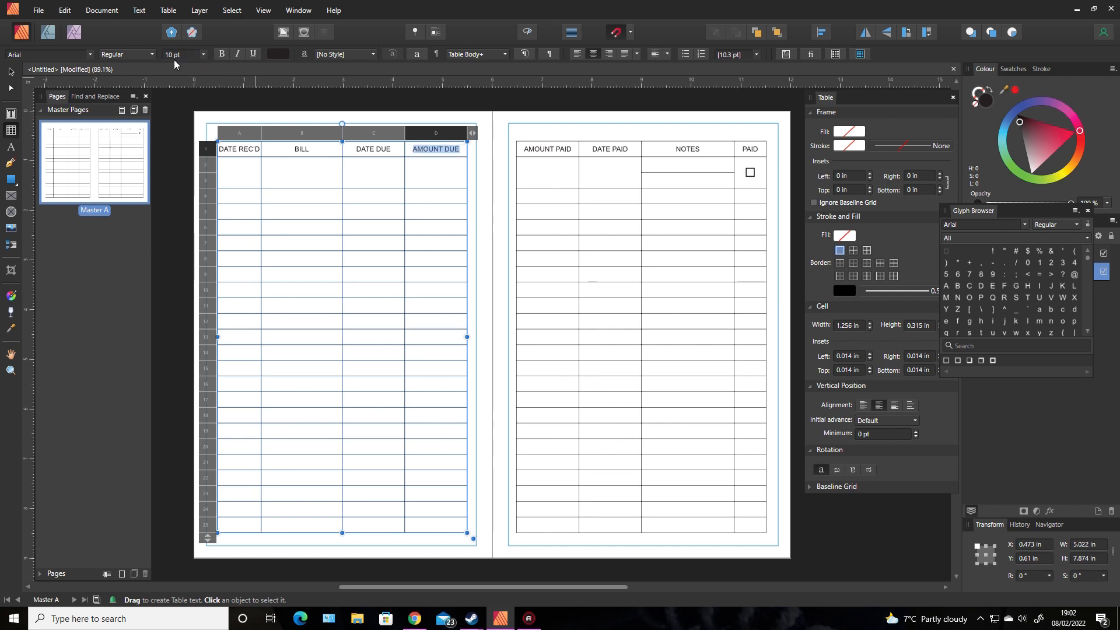
pyautogui.click(38, 10)
pyautogui.click(290, 100)
pyautogui.click(291, 99)
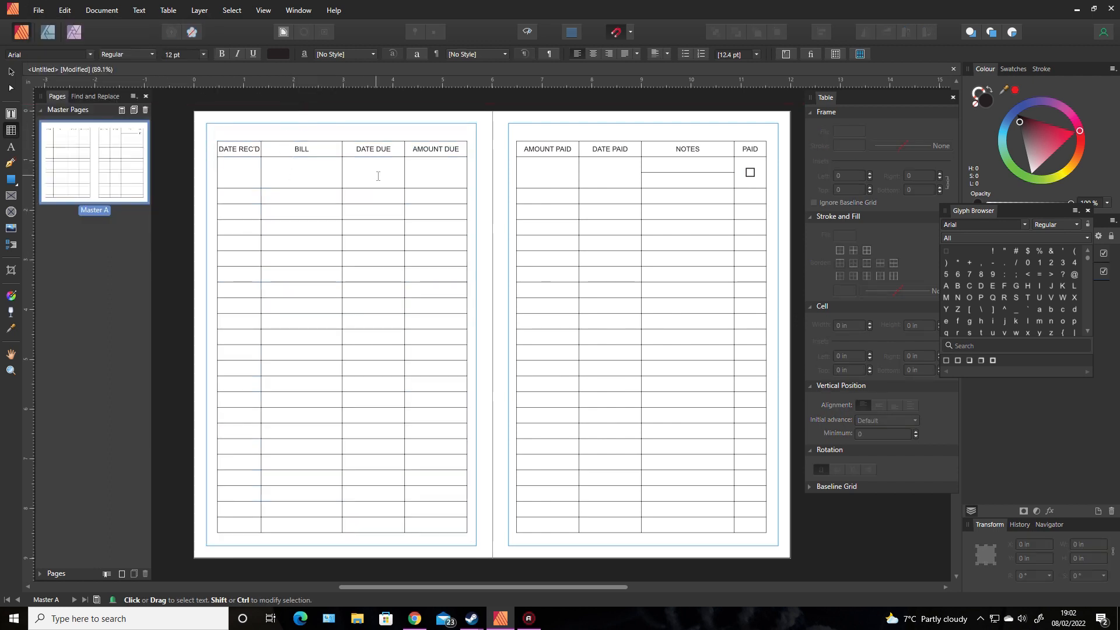
# - Narrow the left table's DATE DUE column to about 0.83 in, narrow AMOUNT DUE so its heading wraps, and widen the BILL column
pyautogui.click(398, 153)
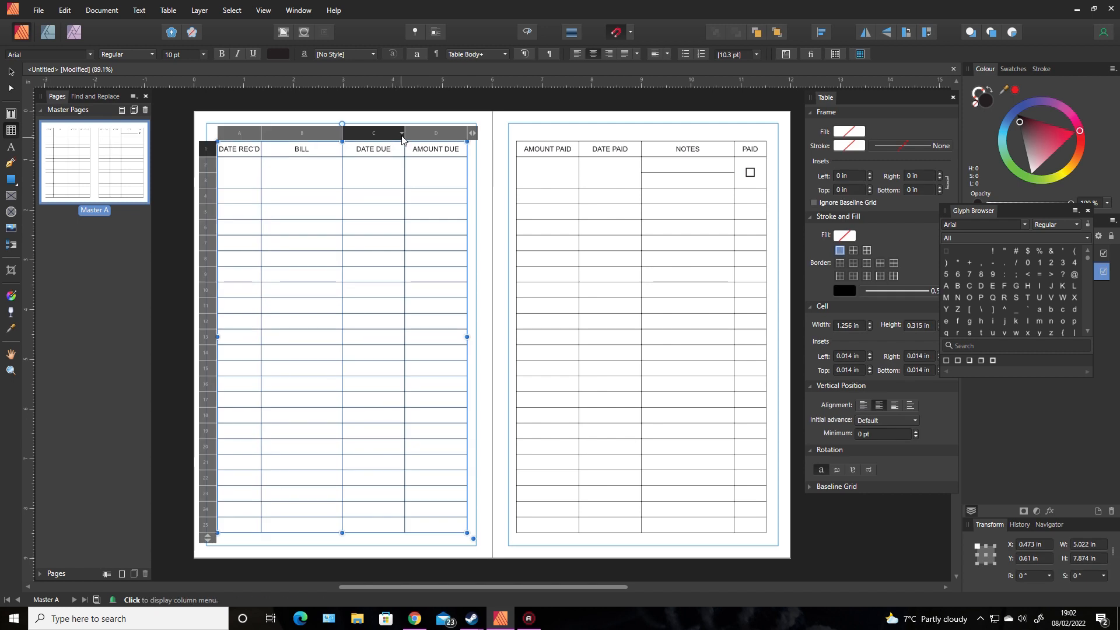
pyautogui.moveTo(394, 134); pyautogui.dragTo(378, 134)
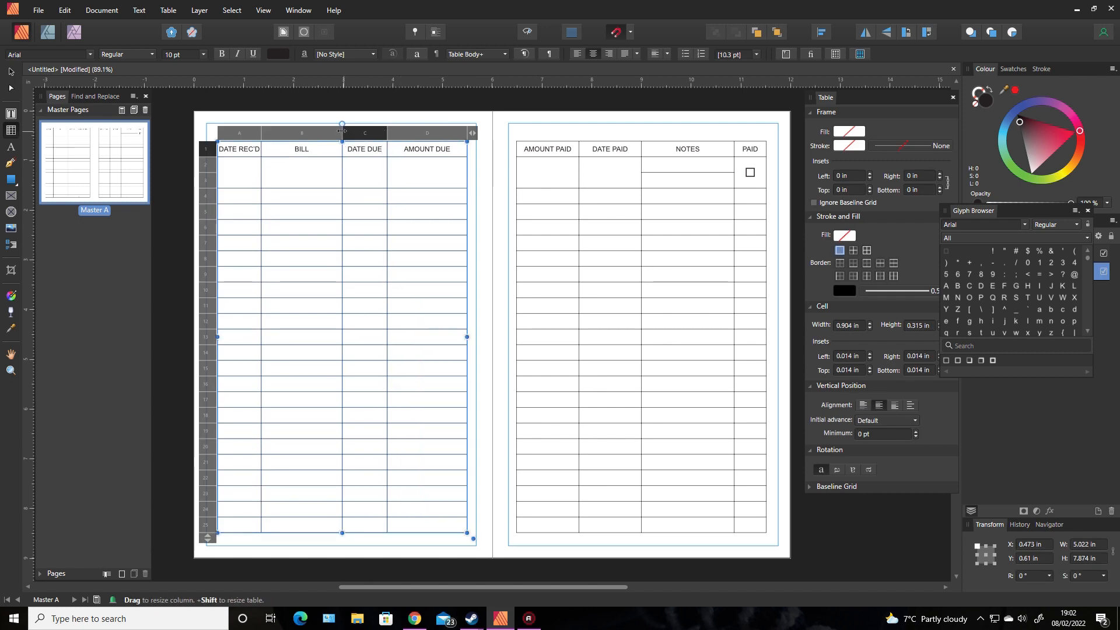
pyautogui.moveTo(463, 133); pyautogui.dragTo(459, 133)
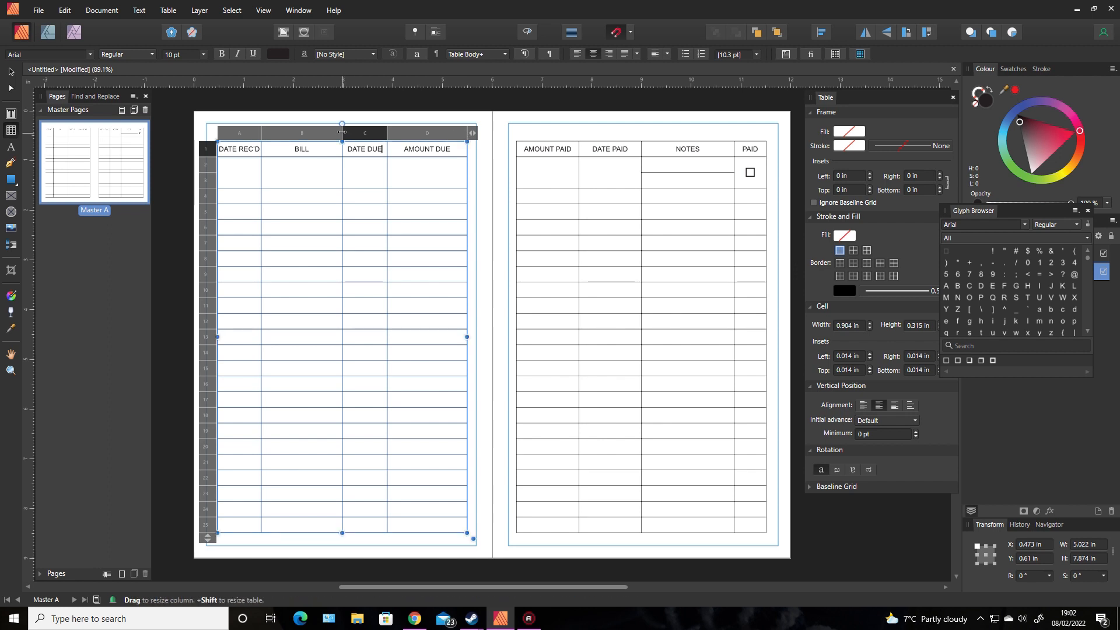
pyautogui.moveTo(354, 133); pyautogui.dragTo(385, 133)
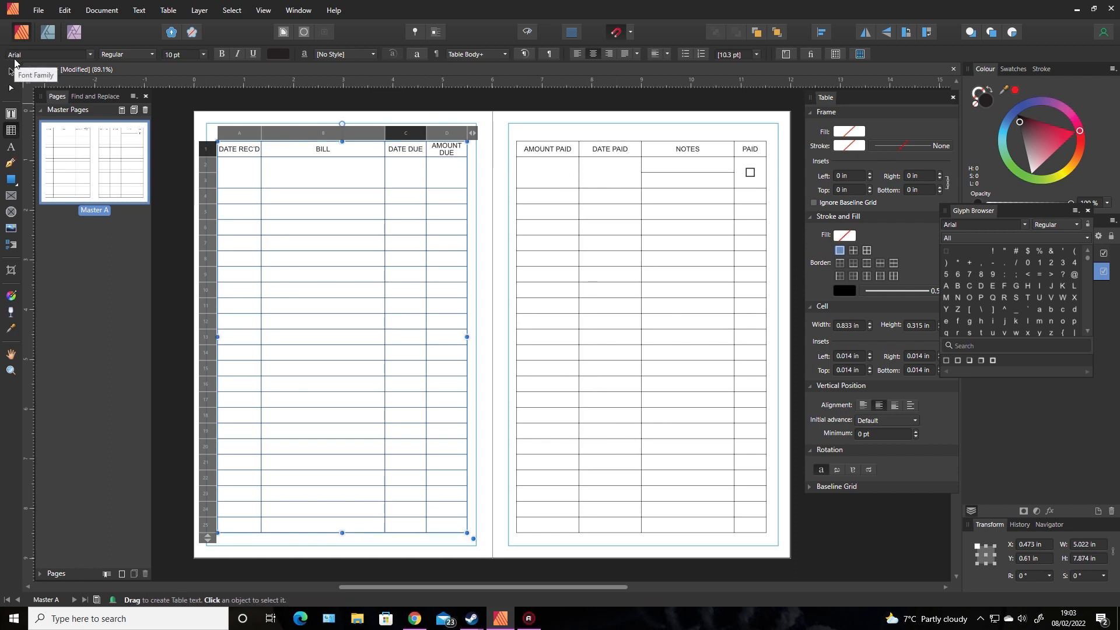
pyautogui.click(11, 71)
pyautogui.click(182, 124)
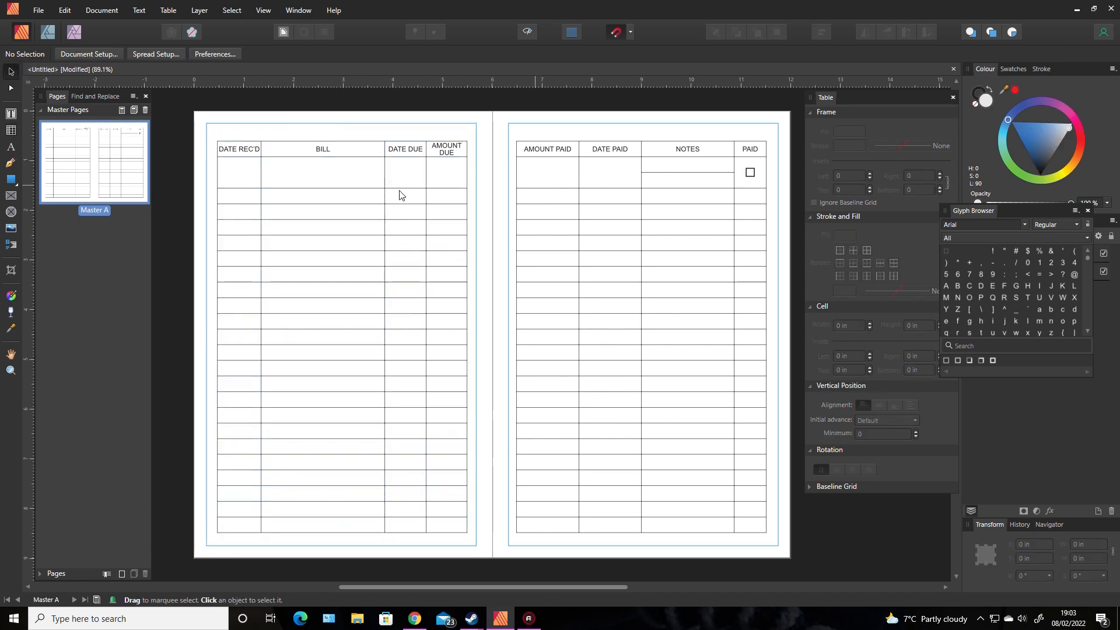
# - Close the Glyph Browser and give the left table's first merged entry row a 3 pt bottom border
pyautogui.click(232, 176)
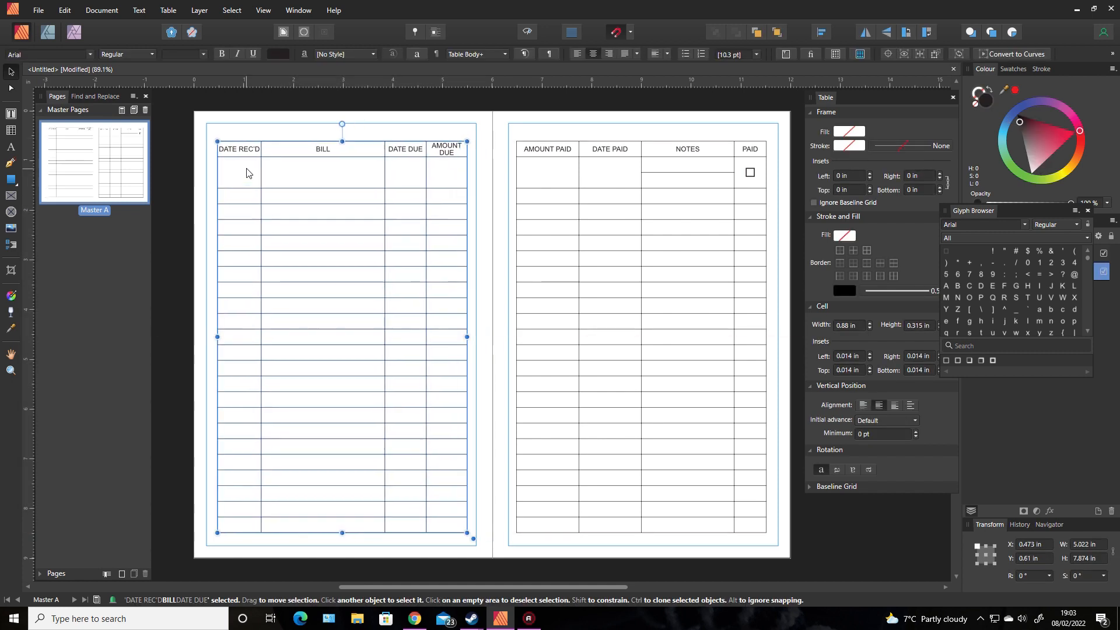
pyautogui.doubleClick(240, 172)
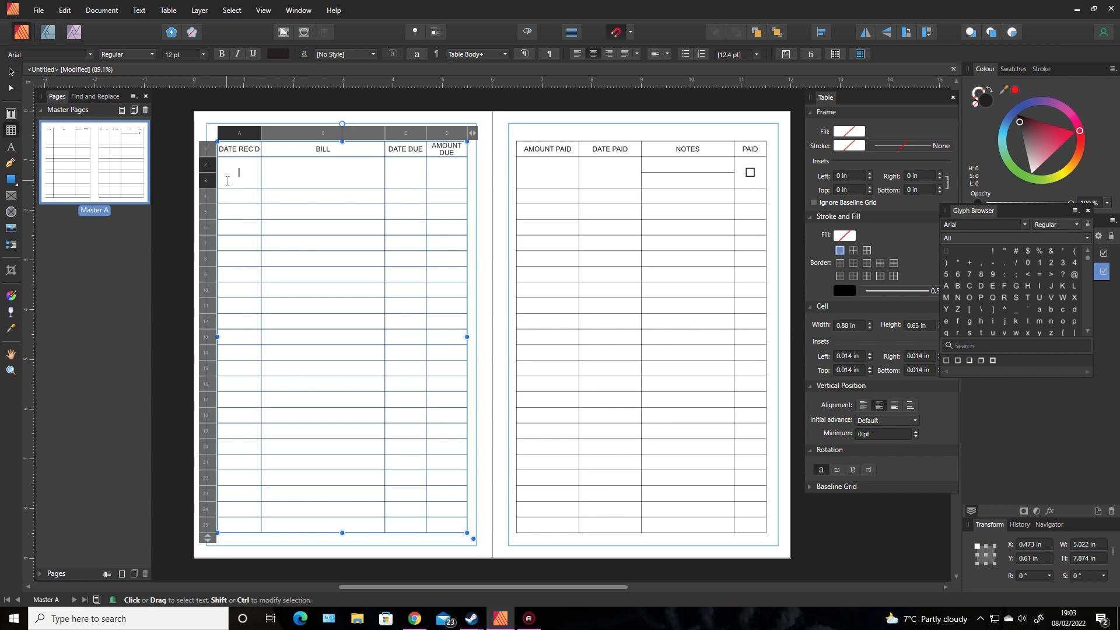
pyautogui.click(208, 183)
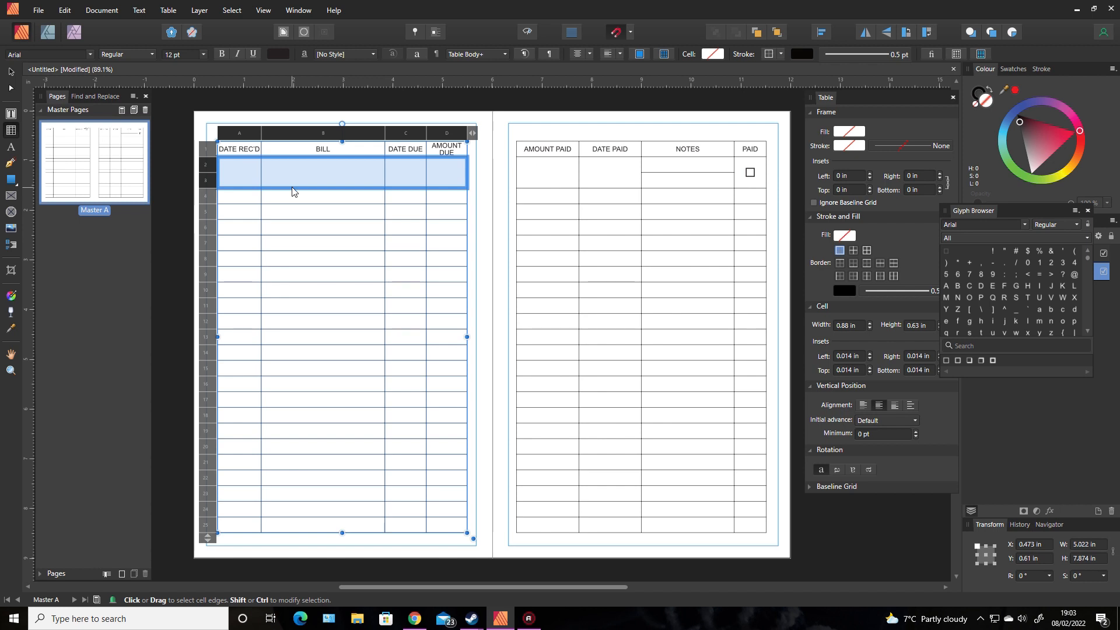
pyautogui.click(1088, 211)
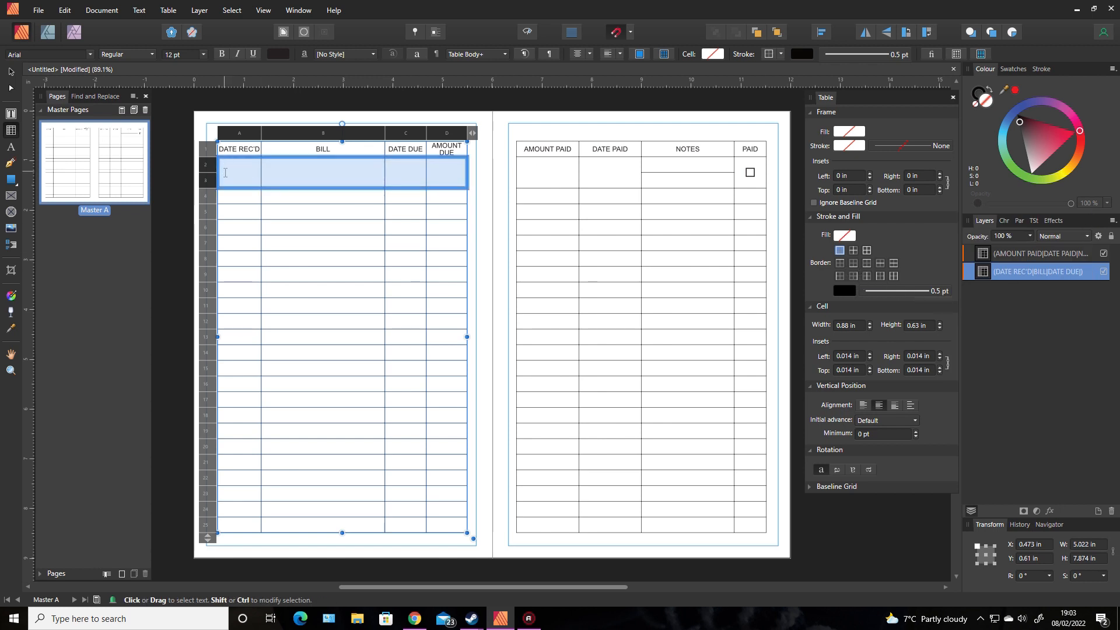
pyautogui.moveTo(226, 175); pyautogui.dragTo(447, 176)
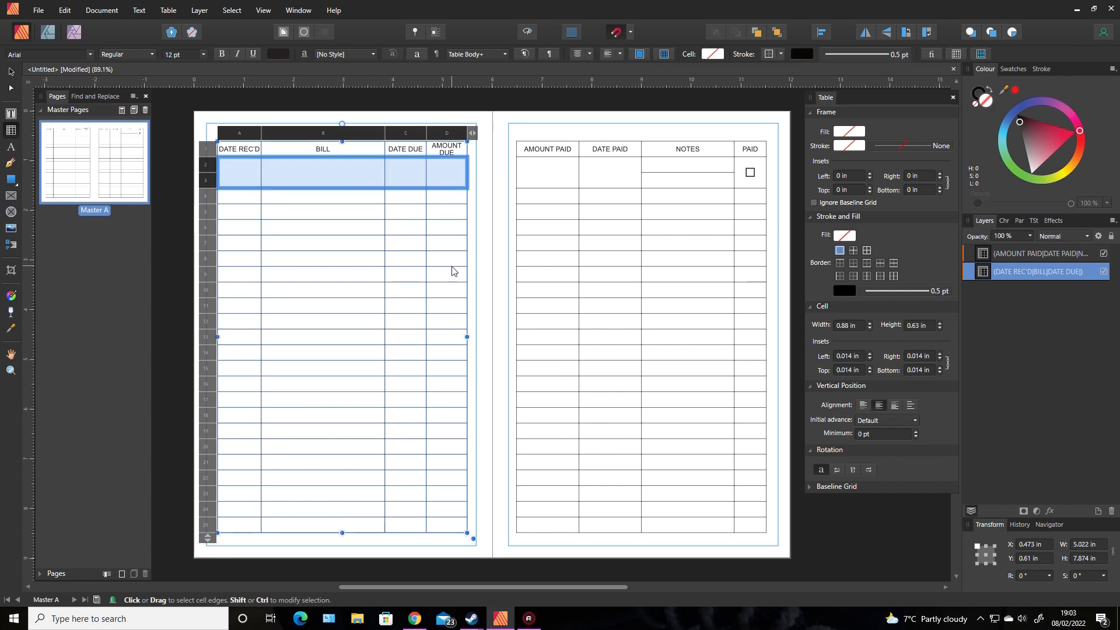
pyautogui.click(854, 265)
pyautogui.click(939, 296)
pyautogui.click(945, 331)
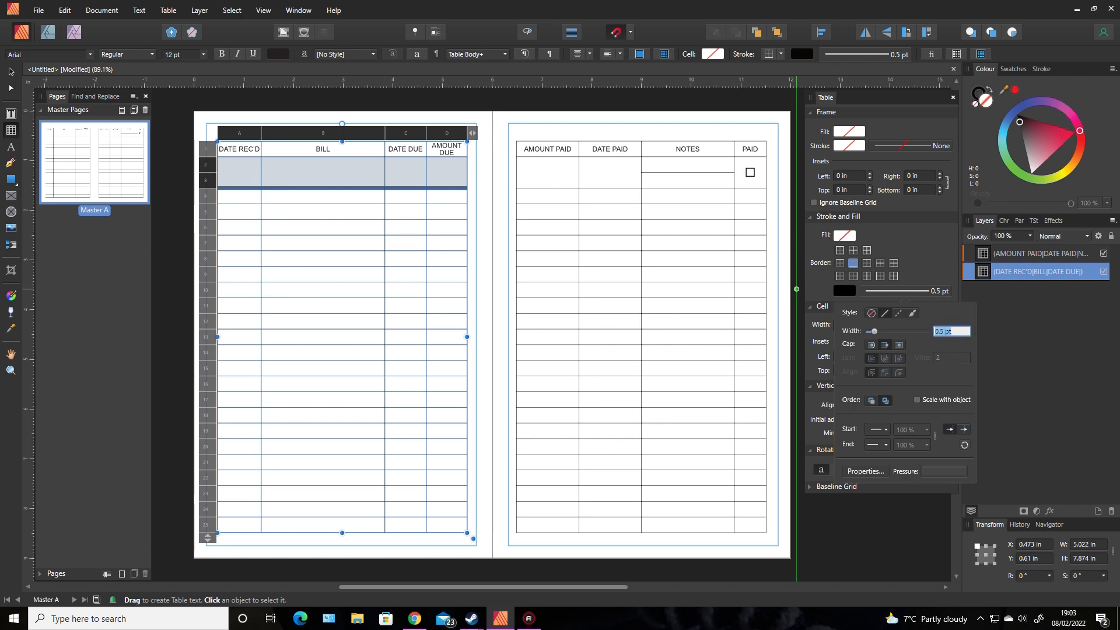
pyautogui.write('3')
pyautogui.press('Return')
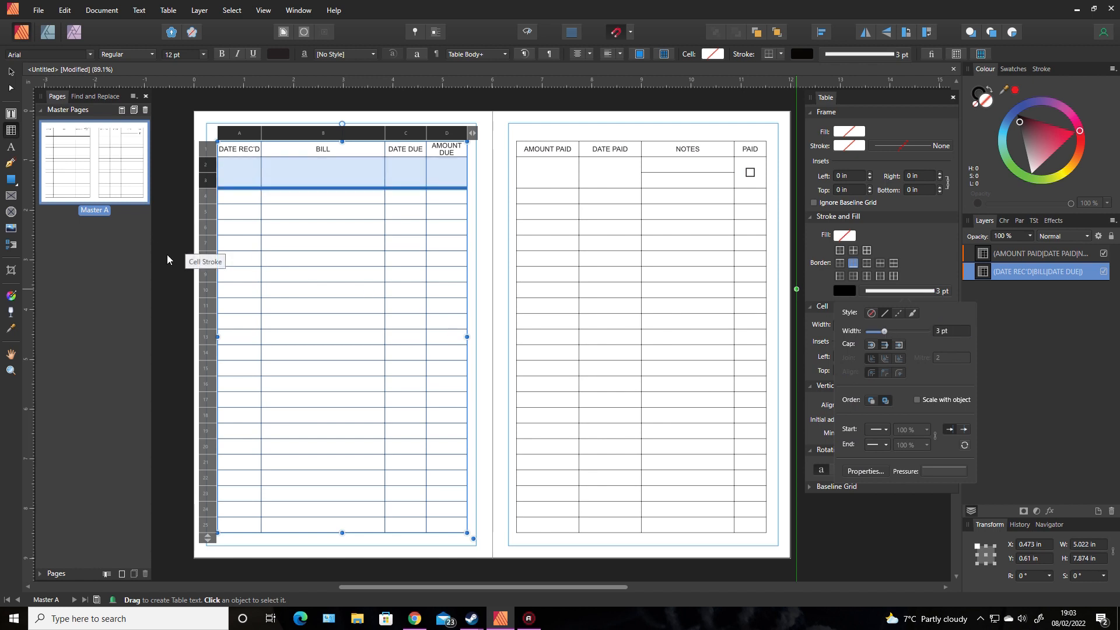
pyautogui.click(173, 261)
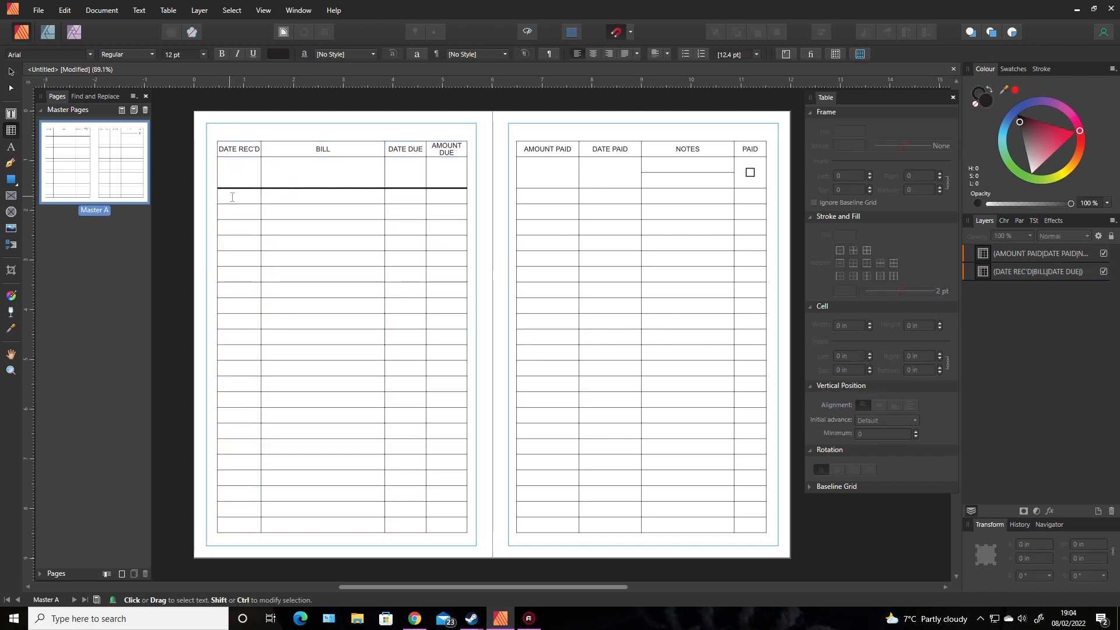
# - Merge the cells of rows 4 and 5 in the left table's DATE REC'D column and in its BILL column
pyautogui.moveTo(233, 197); pyautogui.dragTo(236, 211)
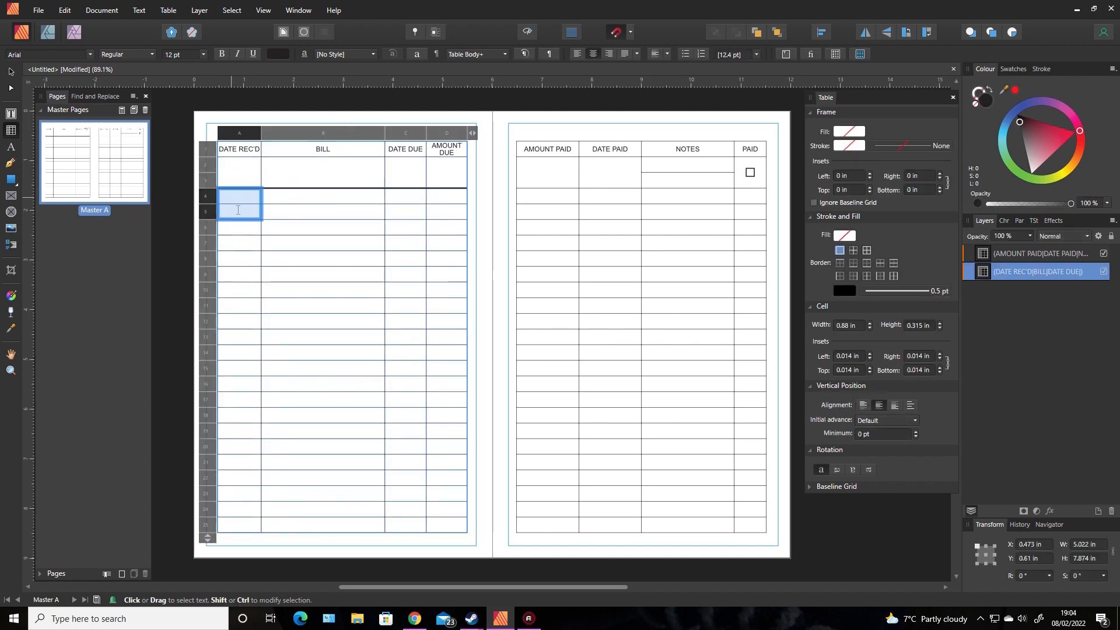
pyautogui.rightClick(239, 201)
pyautogui.click(266, 209)
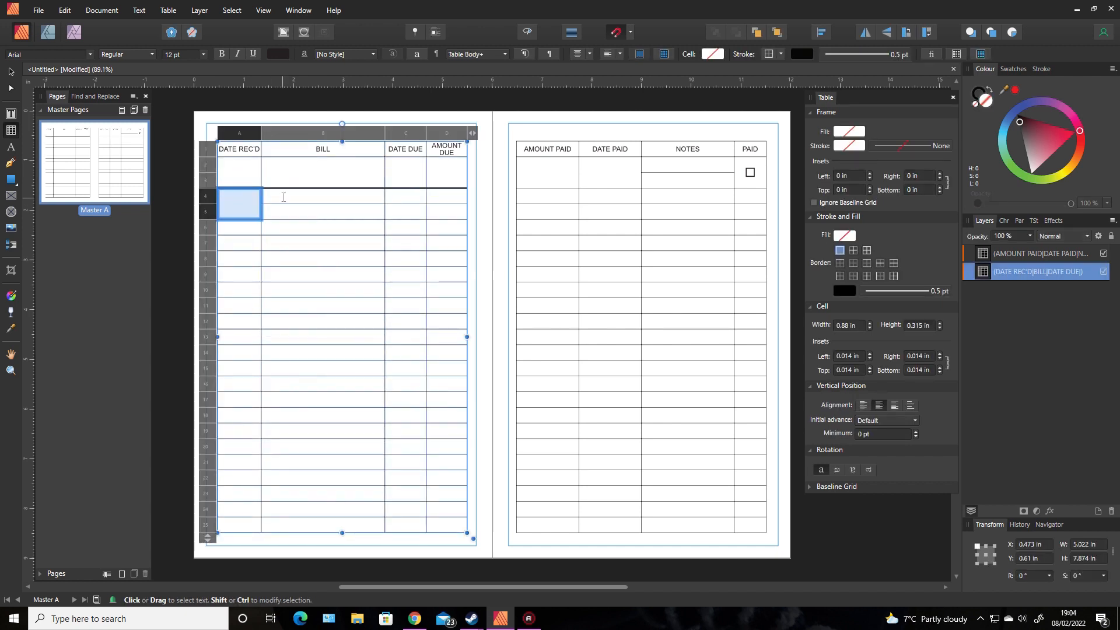
pyautogui.moveTo(292, 195); pyautogui.dragTo(291, 206)
pyautogui.rightClick(290, 206)
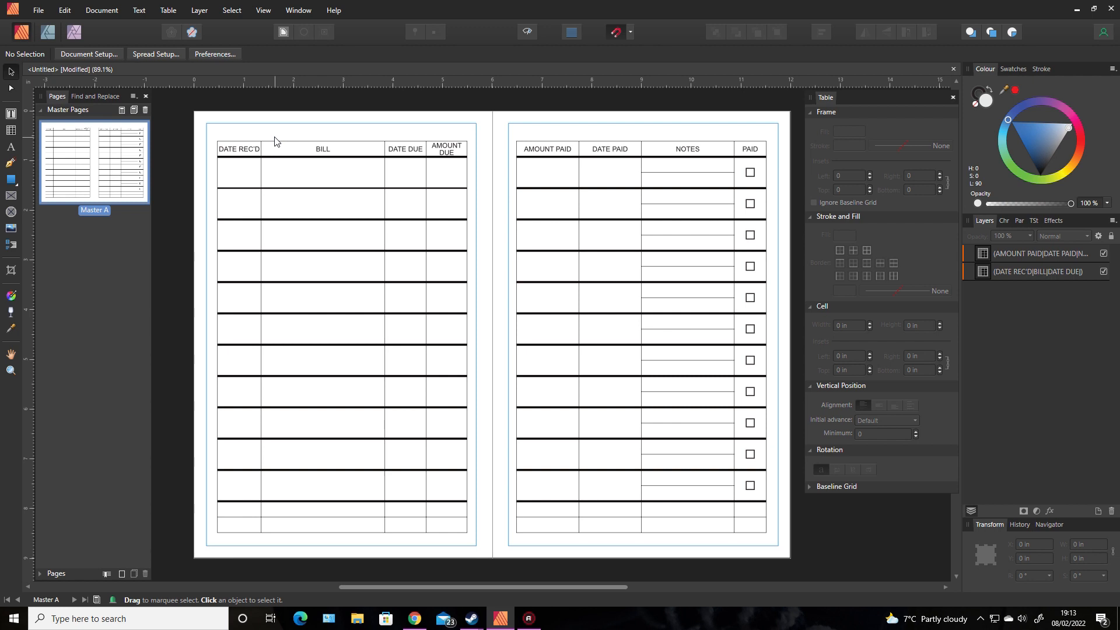
# - Remove the last row from the left table and from the right table
pyautogui.click(260, 528)
pyautogui.click(237, 527)
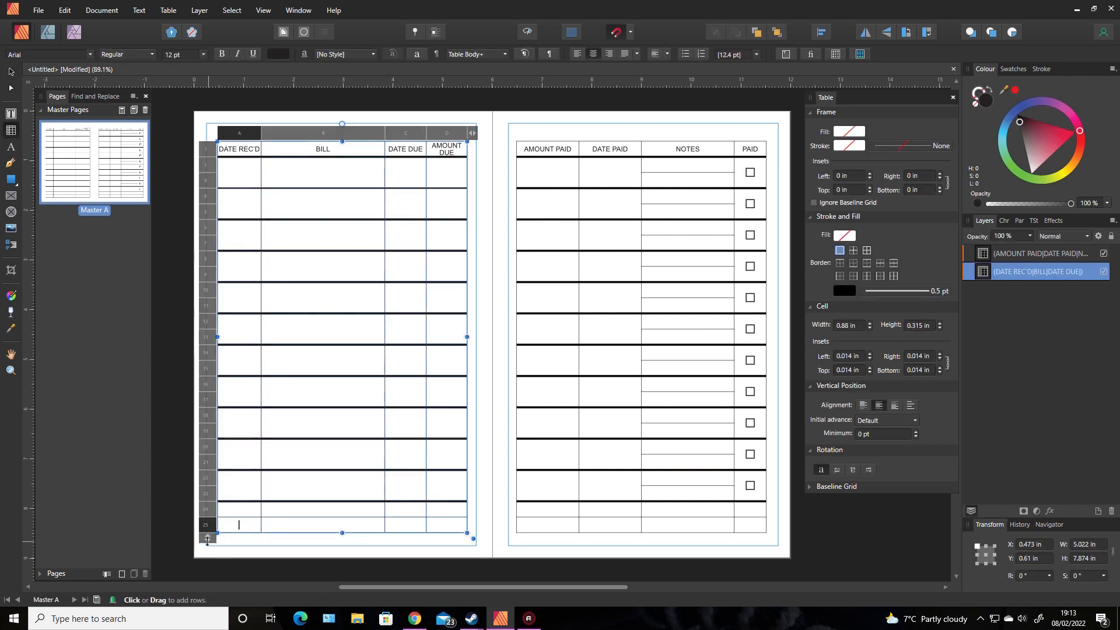
pyautogui.moveTo(207, 540); pyautogui.dragTo(208, 524)
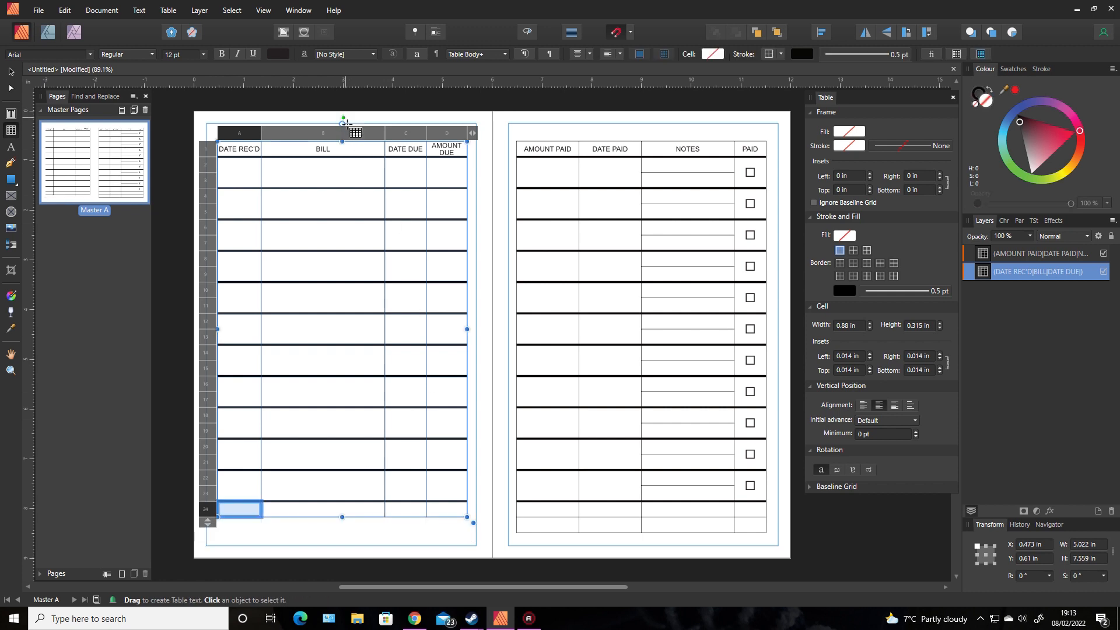
pyautogui.click(547, 509)
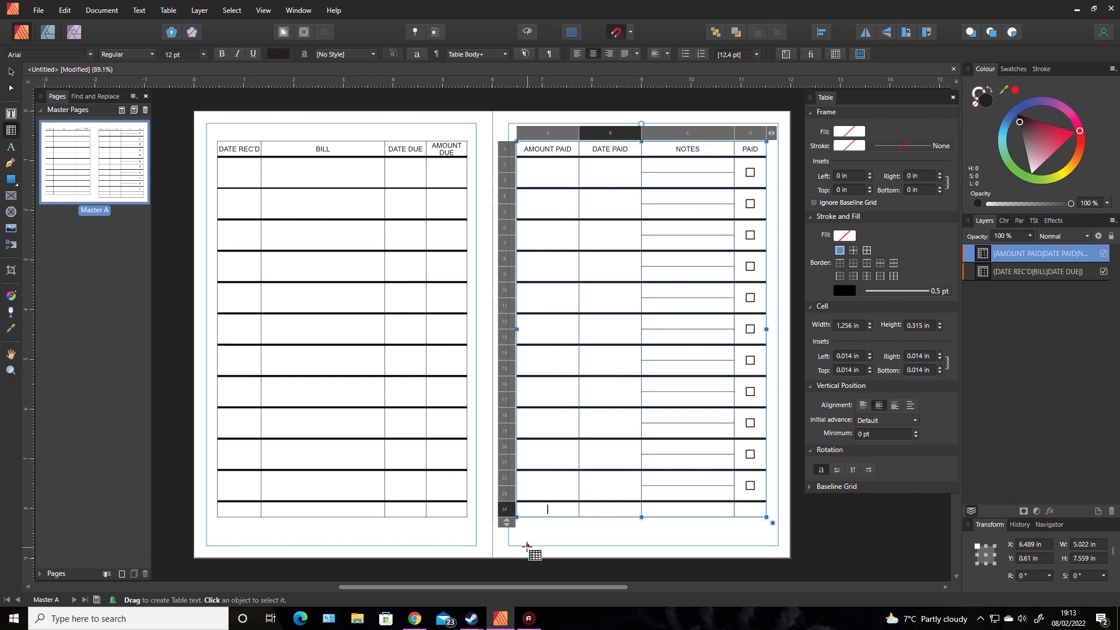
pyautogui.click(483, 562)
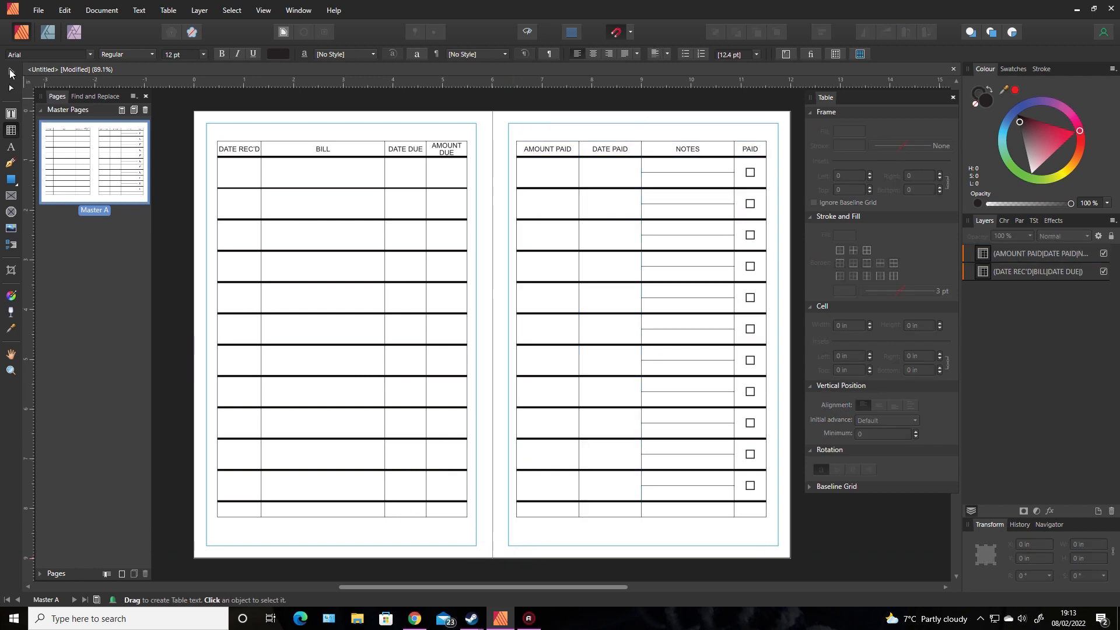
# - Select both tables together and move them down the spread to a Y position of 0.974 in
pyautogui.click(11, 71)
pyautogui.click(431, 231)
pyautogui.click(588, 217)
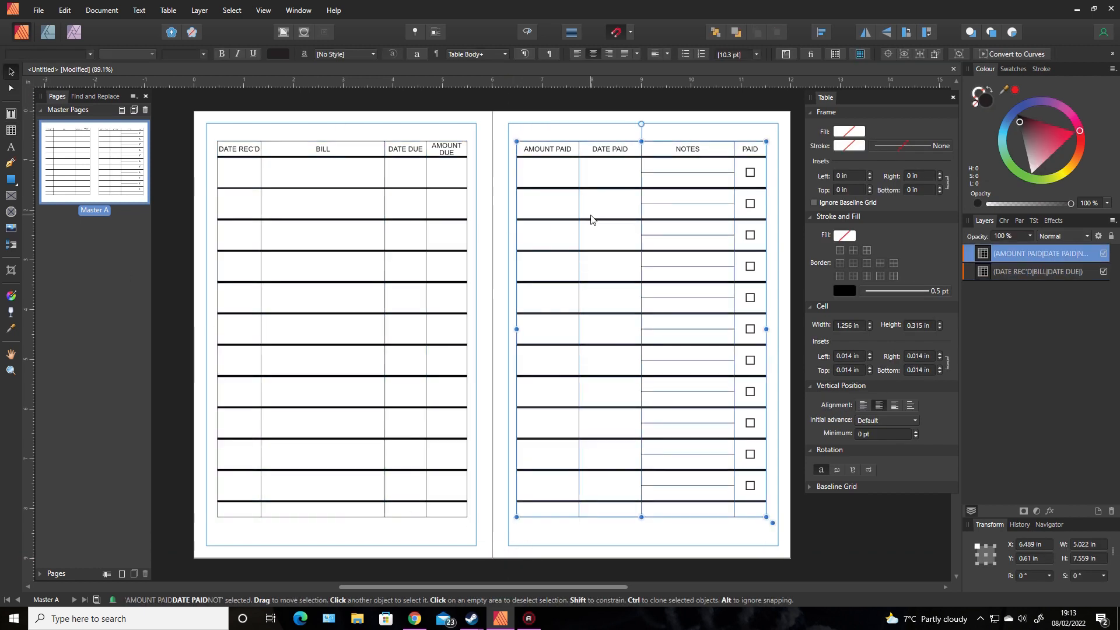
pyautogui.keyDown('shift'); pyautogui.click(418, 194); pyautogui.keyUp('shift')
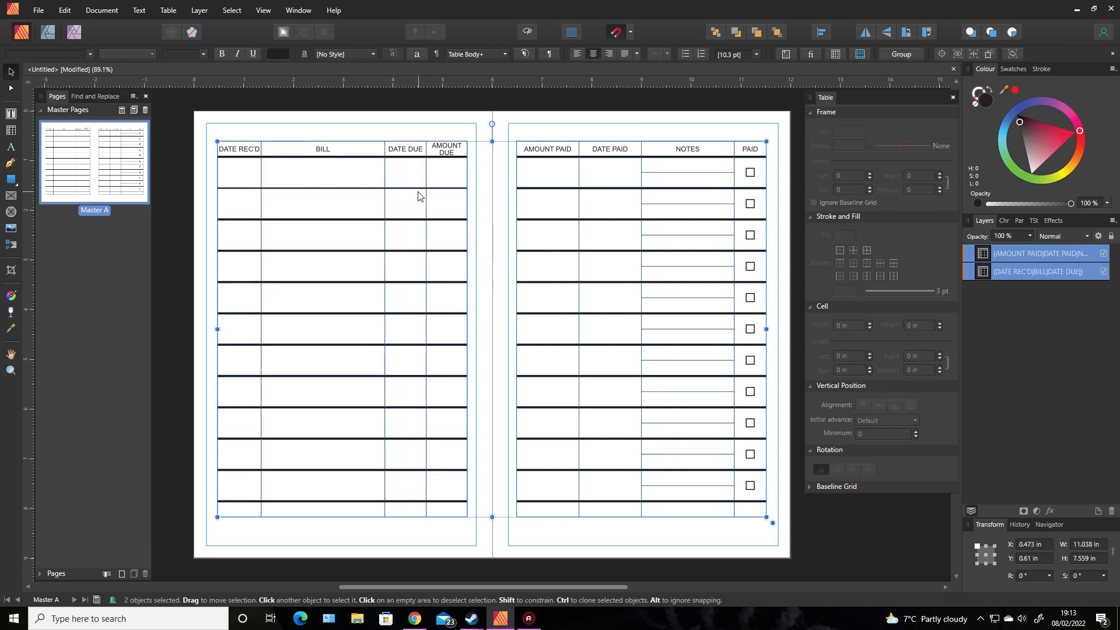
pyautogui.moveTo(418, 196); pyautogui.dragTo(417, 196)
pyautogui.press('Down')
pyautogui.press('Down')
pyautogui.press('Down')
pyautogui.press('Down')
pyautogui.press('Down')
pyautogui.press('Down')
pyautogui.press('Down')
pyautogui.press('Down')
pyautogui.press('Down')
pyautogui.press('Down')
pyautogui.press('Down')
pyautogui.press('Down')
pyautogui.press('Down')
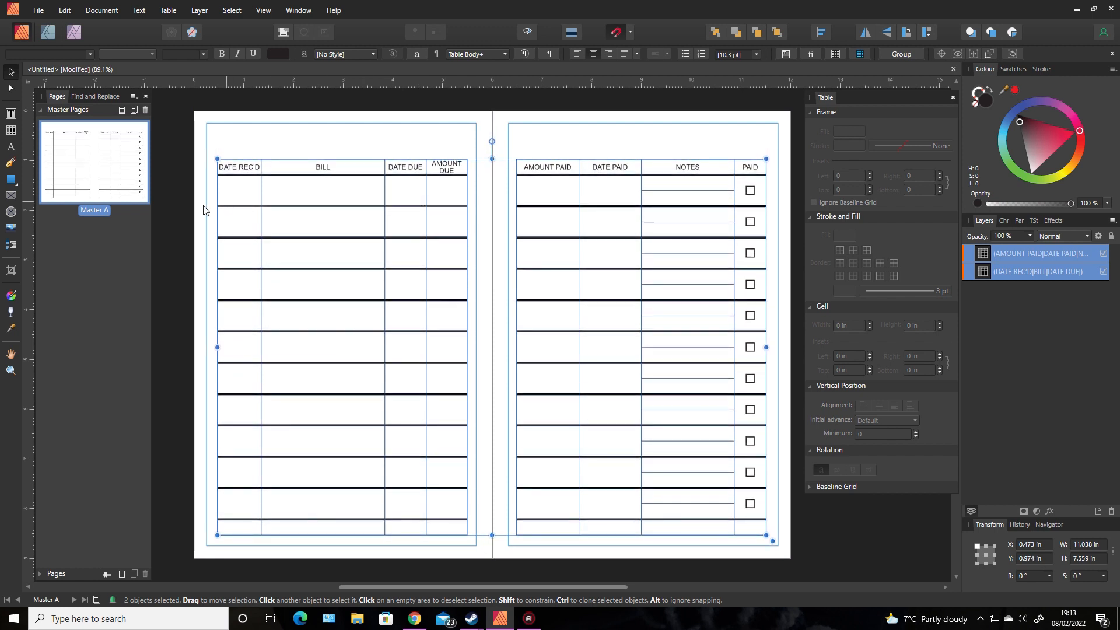
pyautogui.click(165, 222)
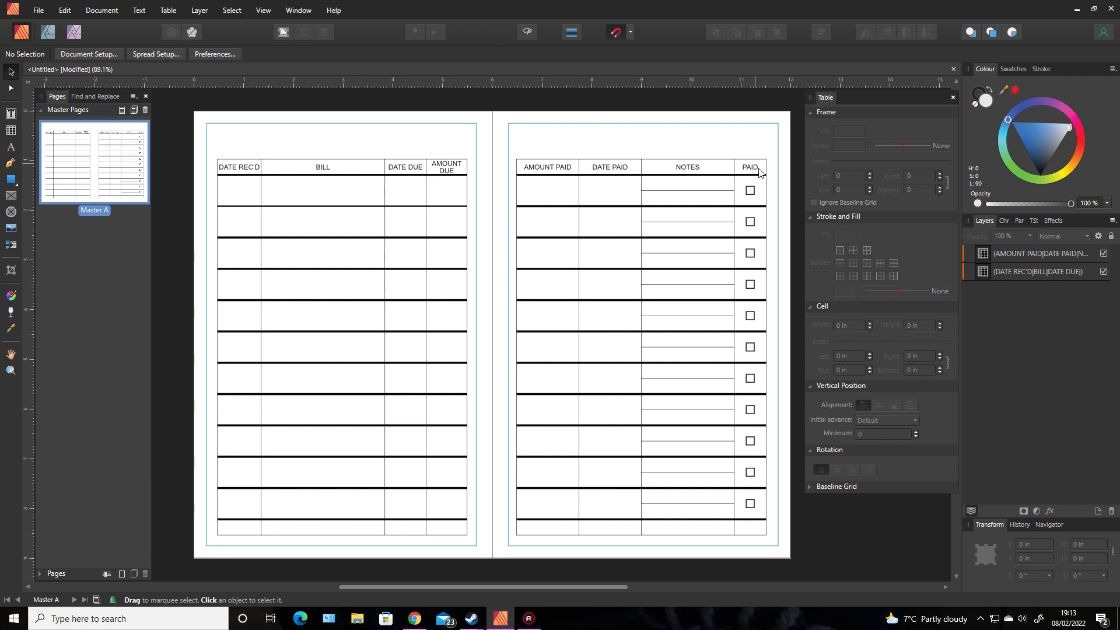
# - Narrow the AMOUNT PAID column of the right-page table to about 0.884 in
pyautogui.click(569, 171)
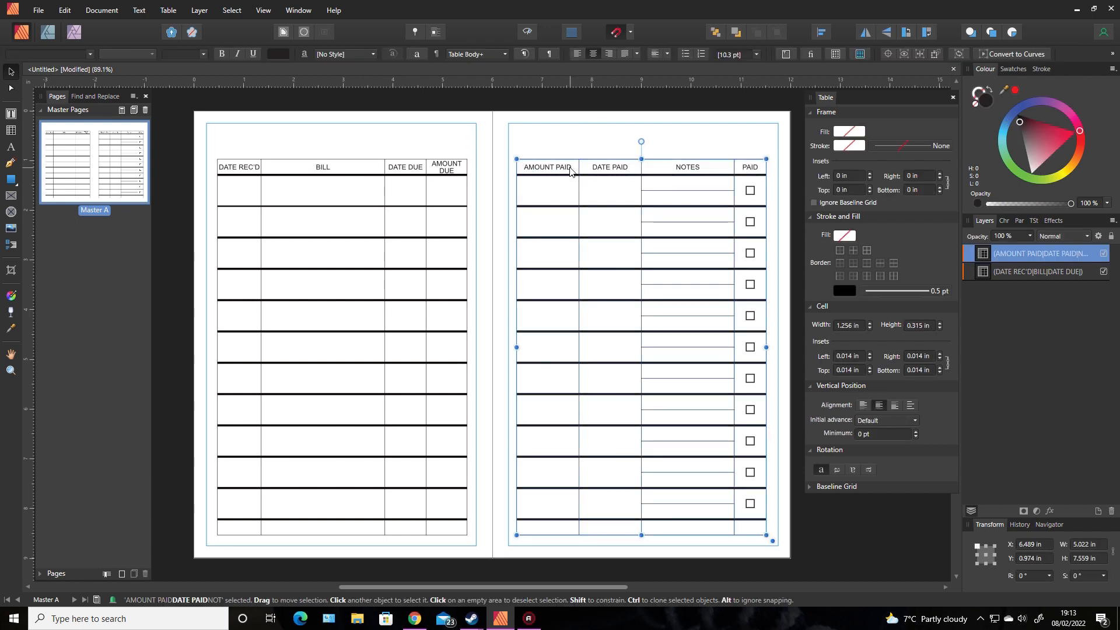
pyautogui.click(570, 169)
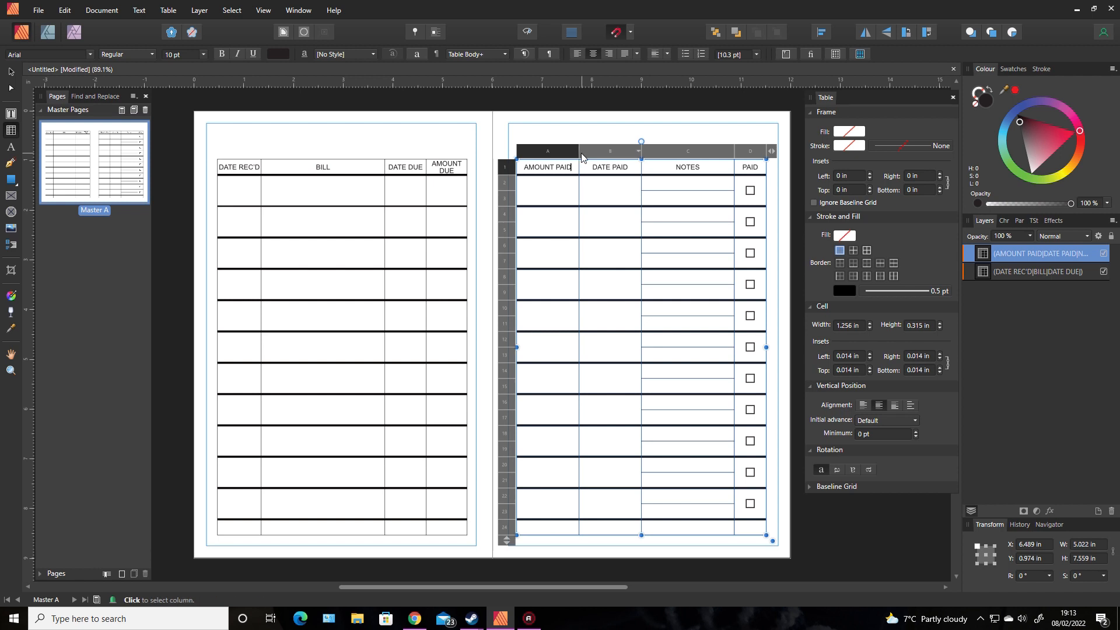
pyautogui.moveTo(576, 153); pyautogui.dragTo(559, 153)
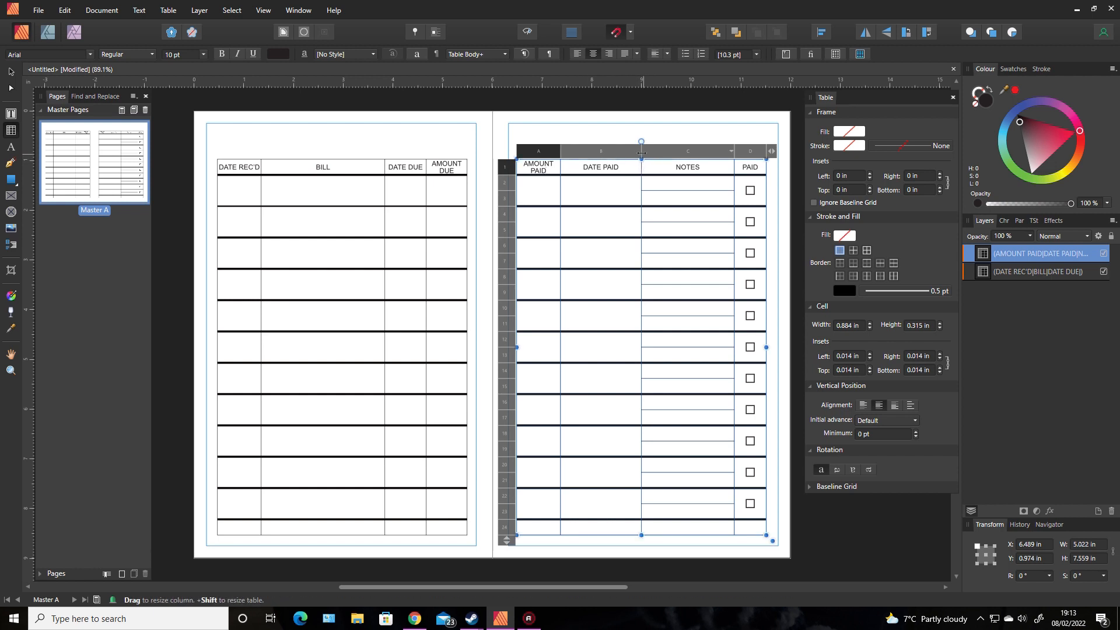
# - Narrow the DATE PAID column of the right-page table to about 0.997 in, giving the space to the NOTES column
pyautogui.moveTo(638, 153); pyautogui.dragTo(616, 153)
pyautogui.hotkey('ctrl', 'z')
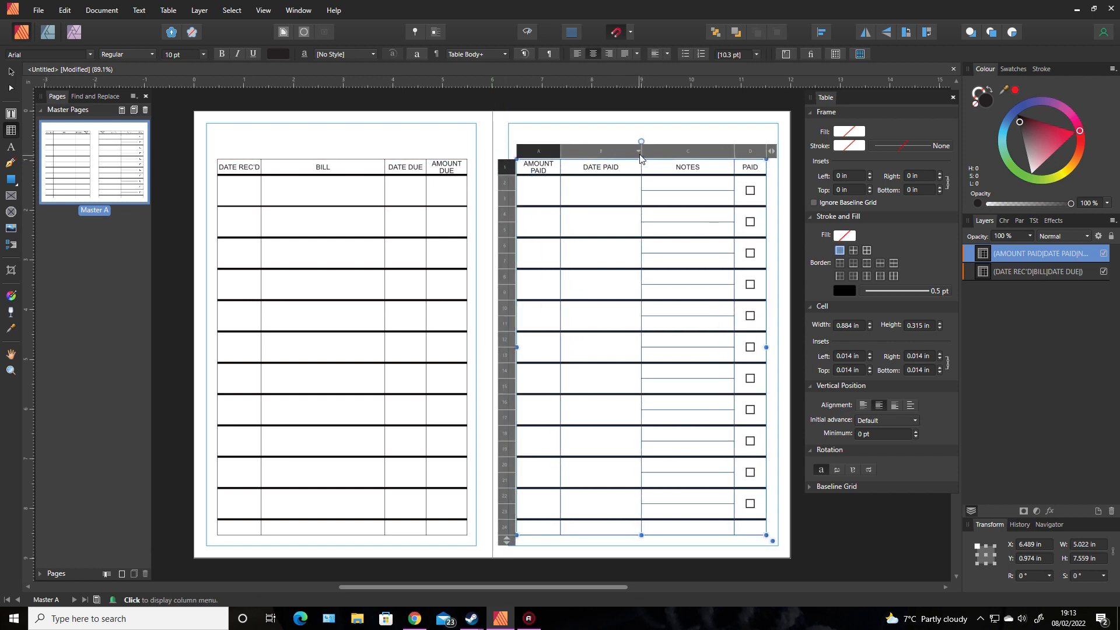
pyautogui.click(628, 153)
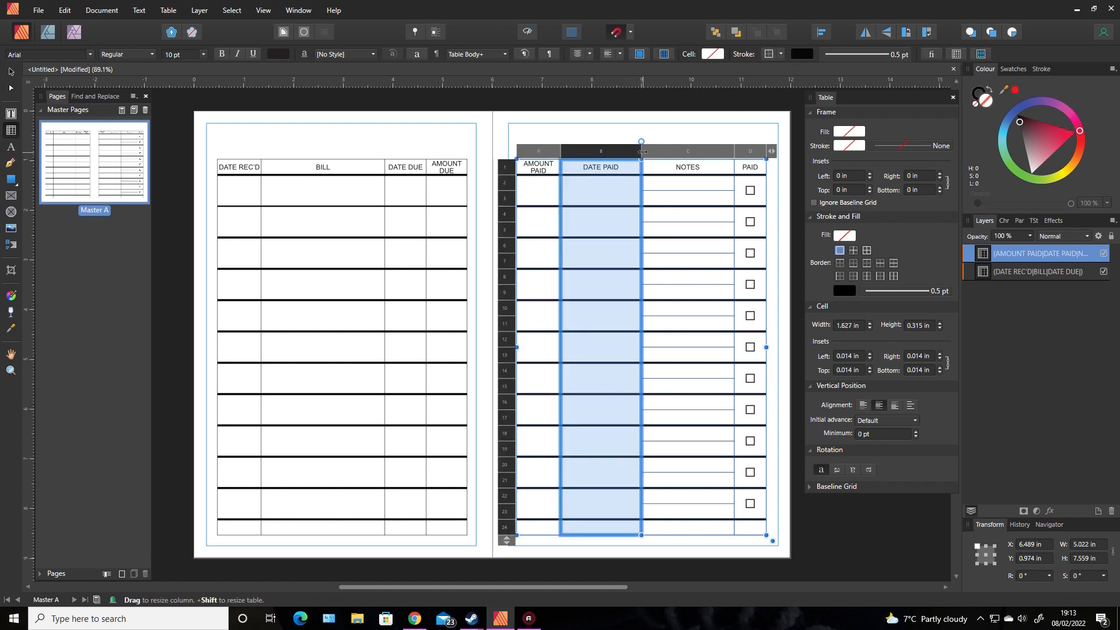
pyautogui.moveTo(632, 152); pyautogui.dragTo(610, 151)
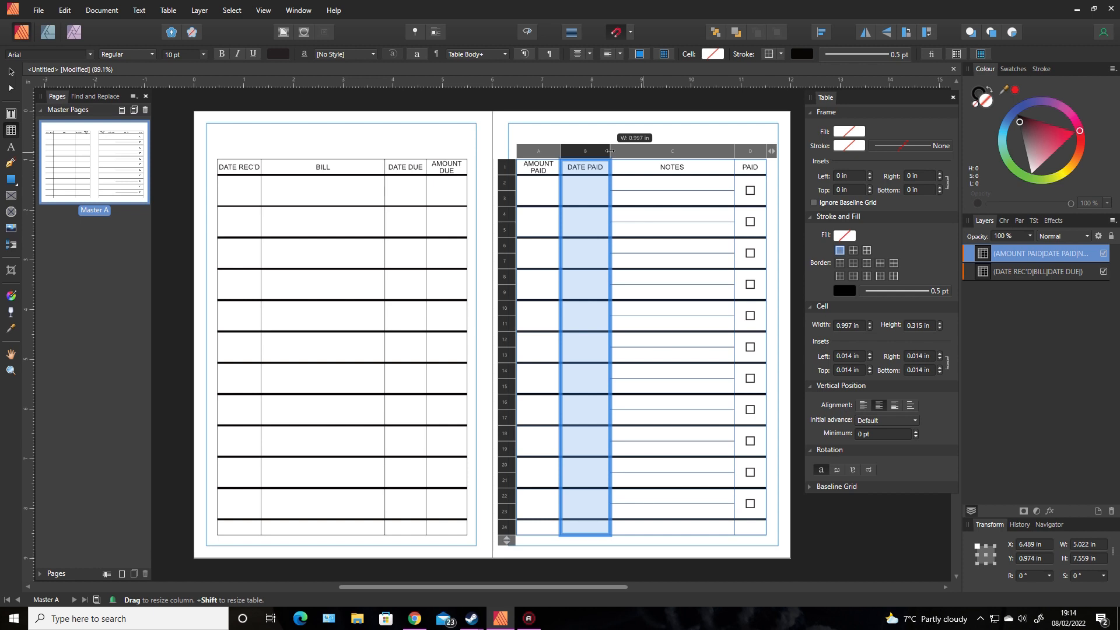
pyautogui.moveTo(610, 151); pyautogui.dragTo(609, 150)
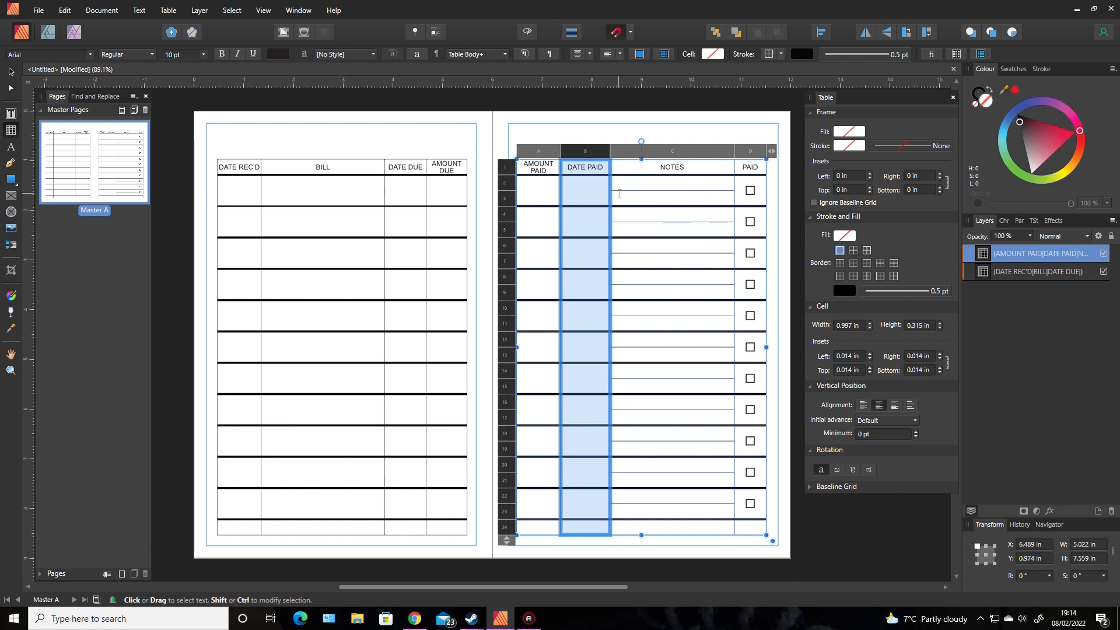
pyautogui.click(179, 184)
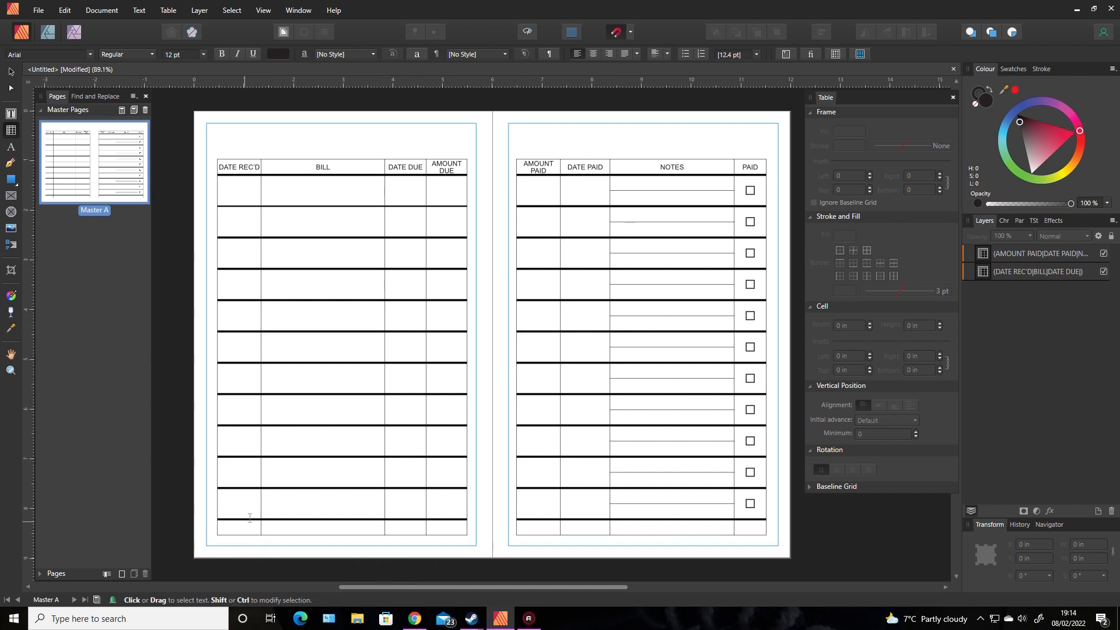
# - Enter TOTAL in the last row of the left-page table, under the DATE DUE column
pyautogui.click(395, 528)
pyautogui.write('TOTAL')
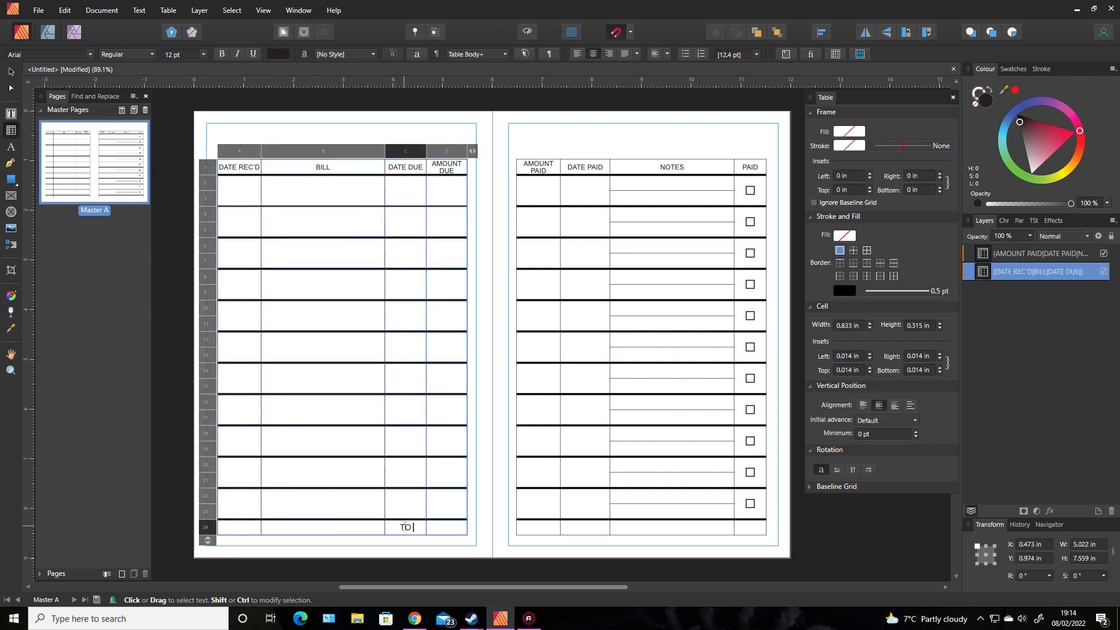
pyautogui.press('Escape')
# - Set the bottom and left borders of the left table's last-row cells under DATE REC'D and BILL to no colour
pyautogui.click(245, 528)
pyautogui.moveTo(246, 528); pyautogui.dragTo(265, 527)
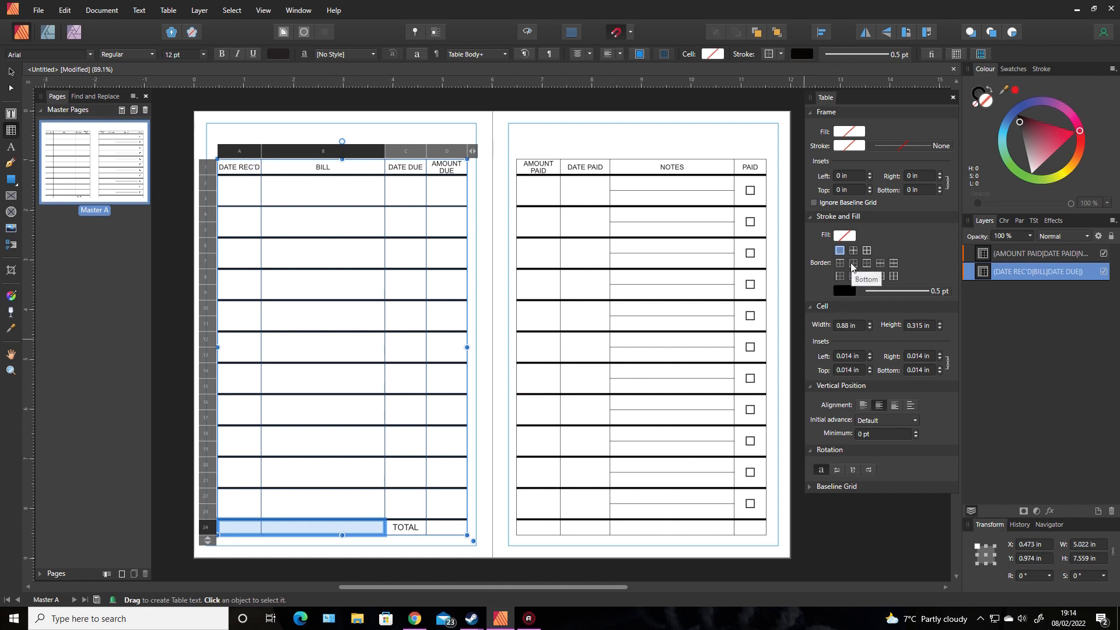
pyautogui.click(852, 263)
pyautogui.click(940, 291)
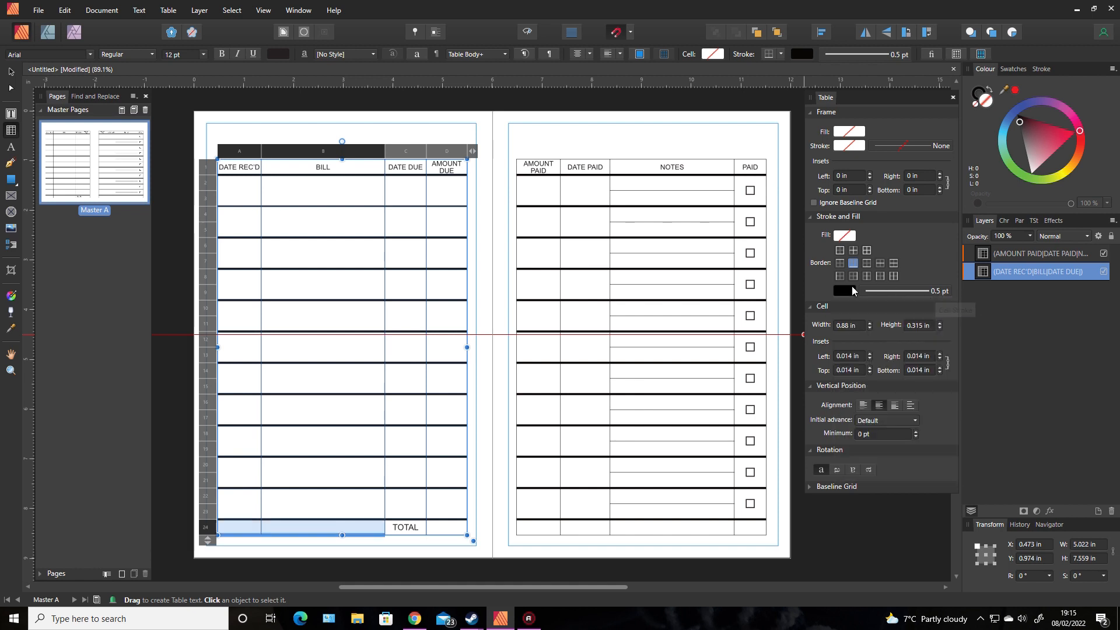
pyautogui.click(849, 289)
pyautogui.click(929, 313)
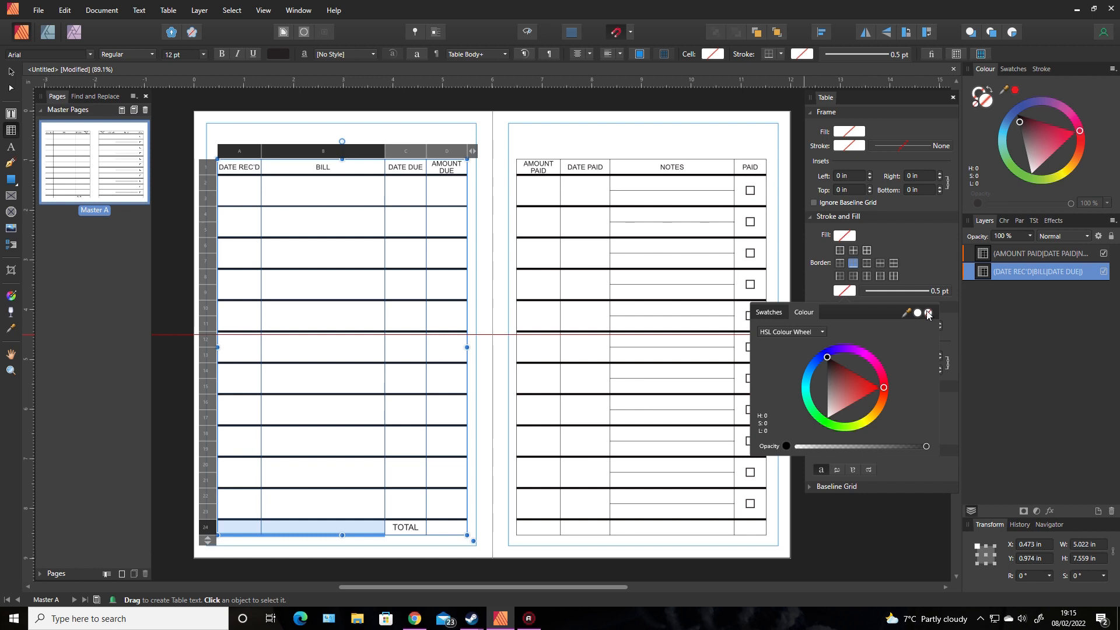
pyautogui.click(840, 276)
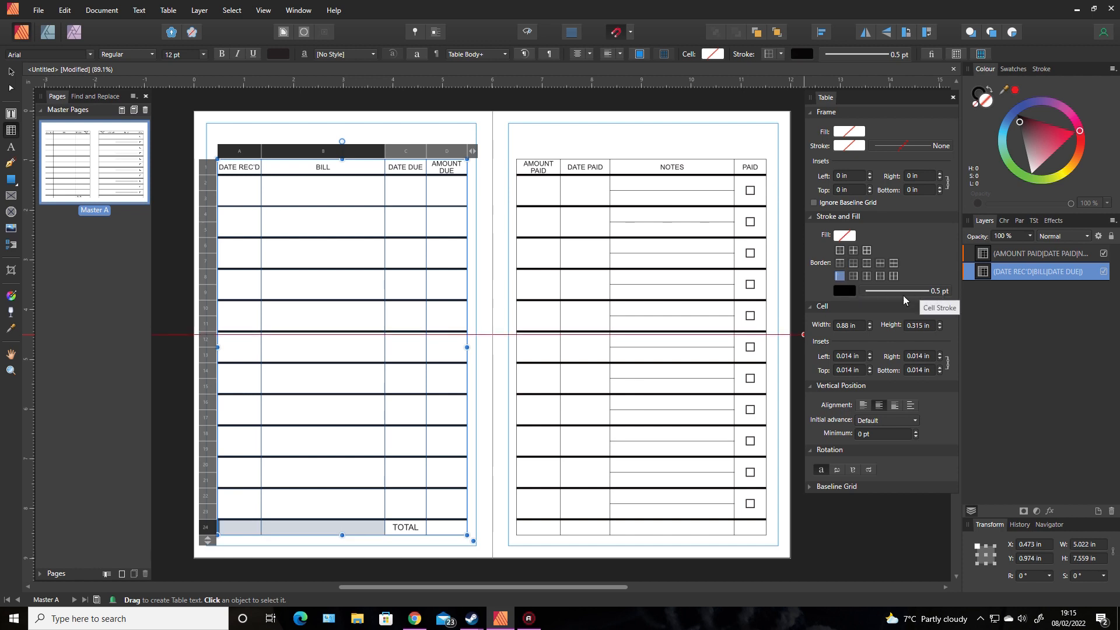
pyautogui.click(844, 291)
pyautogui.click(929, 314)
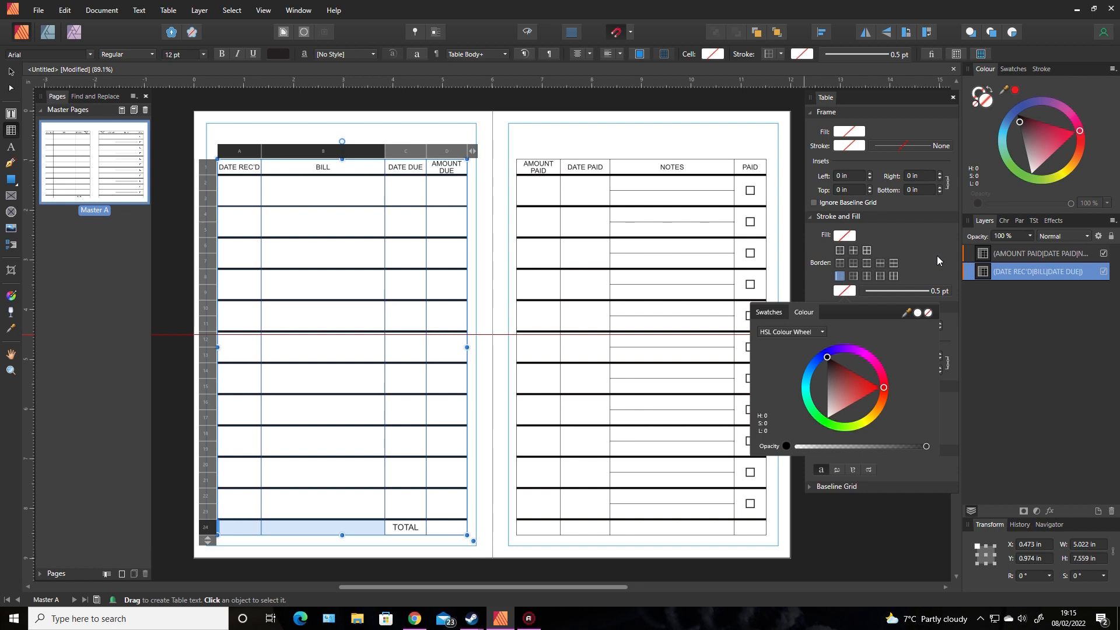
# - Set the inside vertical border between the left table's last-row DATE REC'D and BILL cells to no colour
pyautogui.click(868, 276)
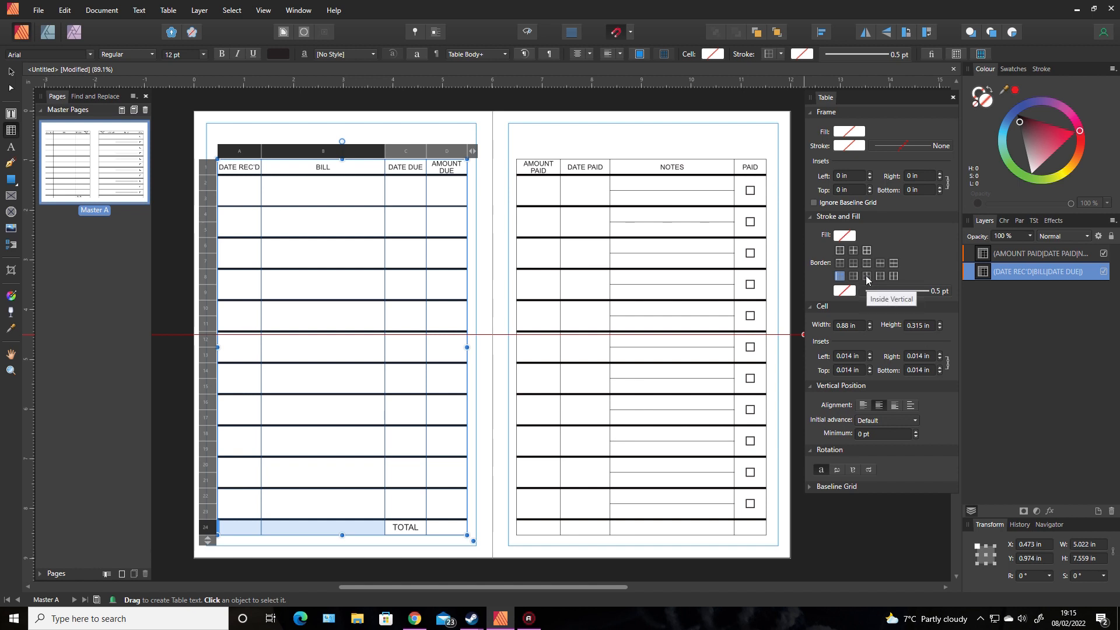
pyautogui.click(867, 276)
pyautogui.click(846, 291)
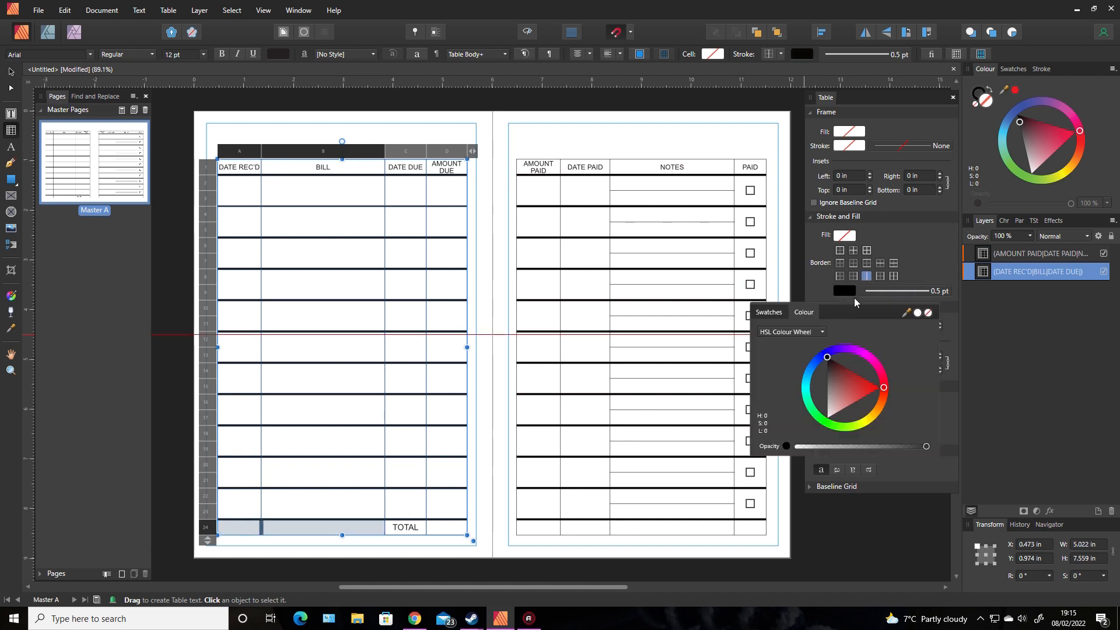
pyautogui.click(928, 313)
pyautogui.click(868, 531)
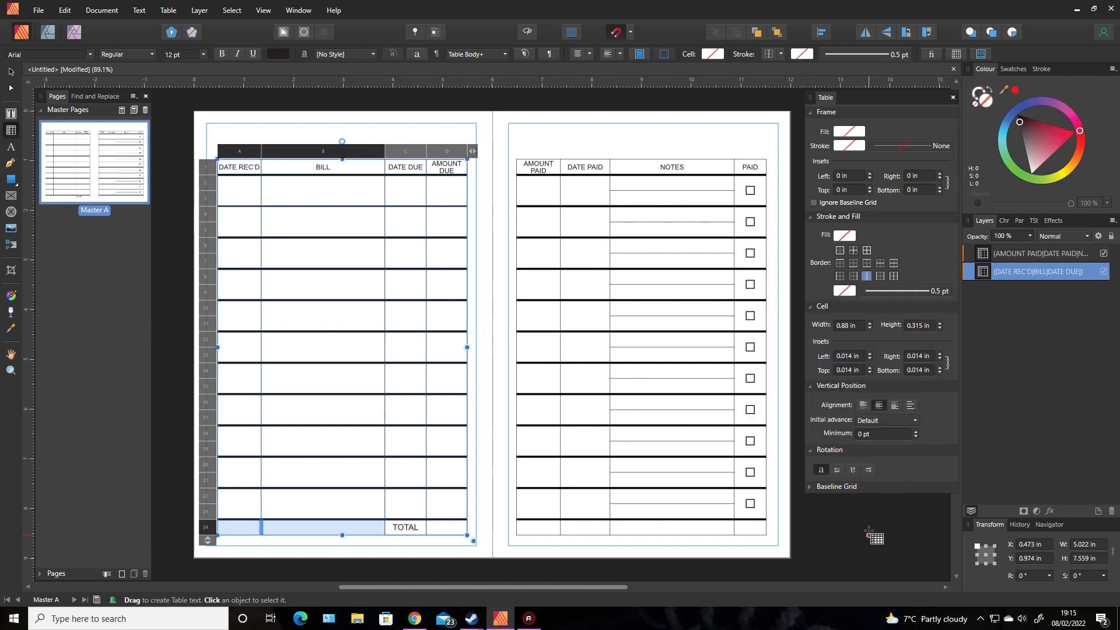
pyautogui.click(868, 531)
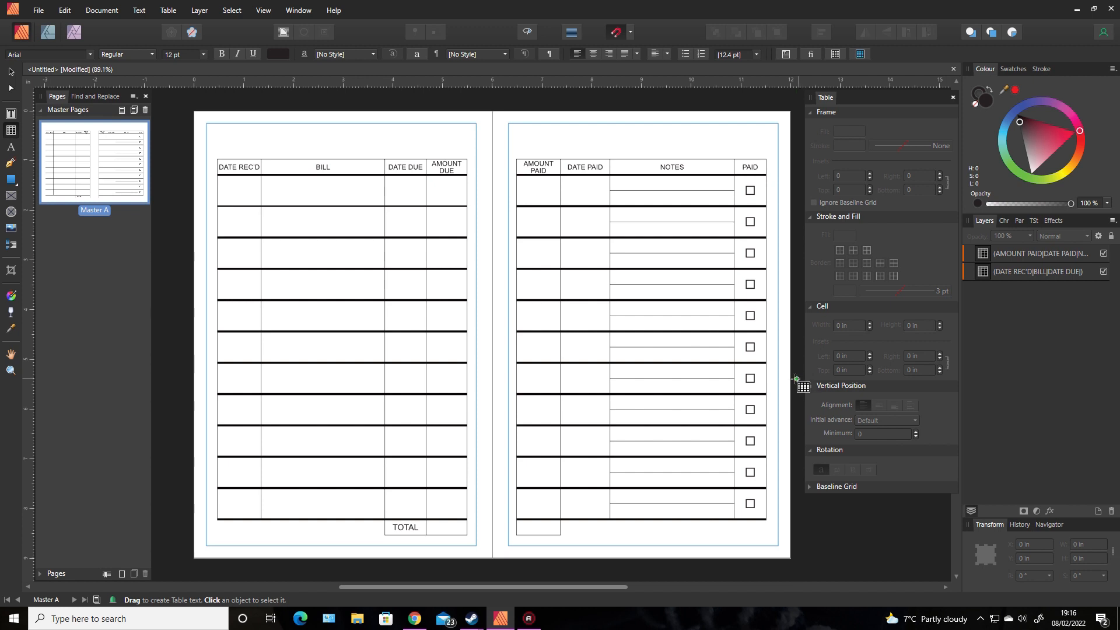
# - Fill the left table's header row with mid-grey at 30% opacity
pyautogui.moveTo(232, 169); pyautogui.dragTo(264, 167)
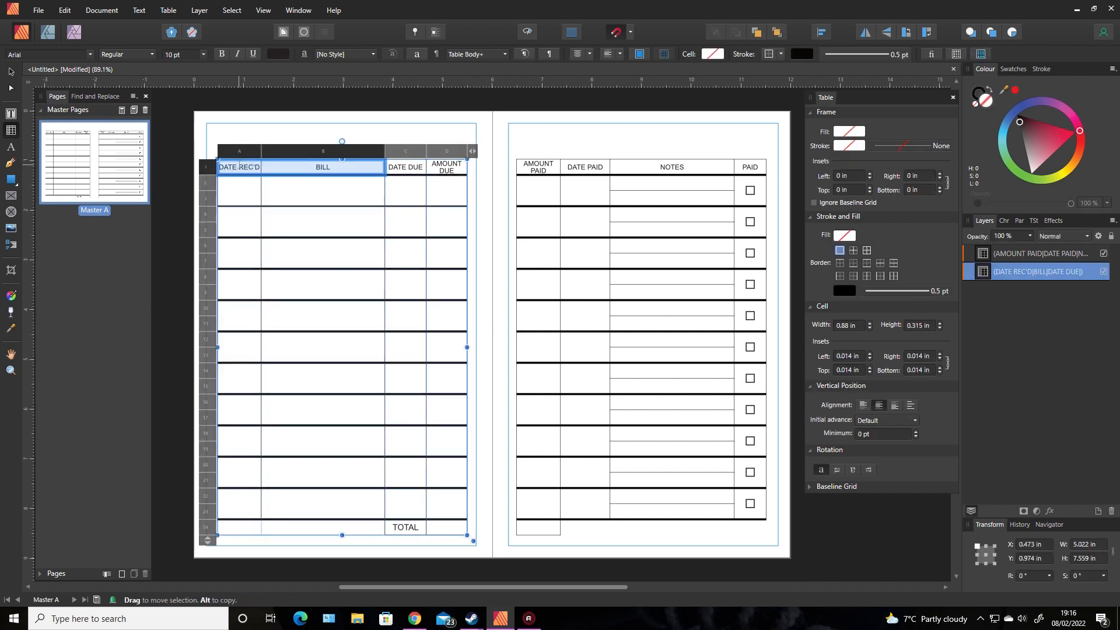
pyautogui.click(206, 167)
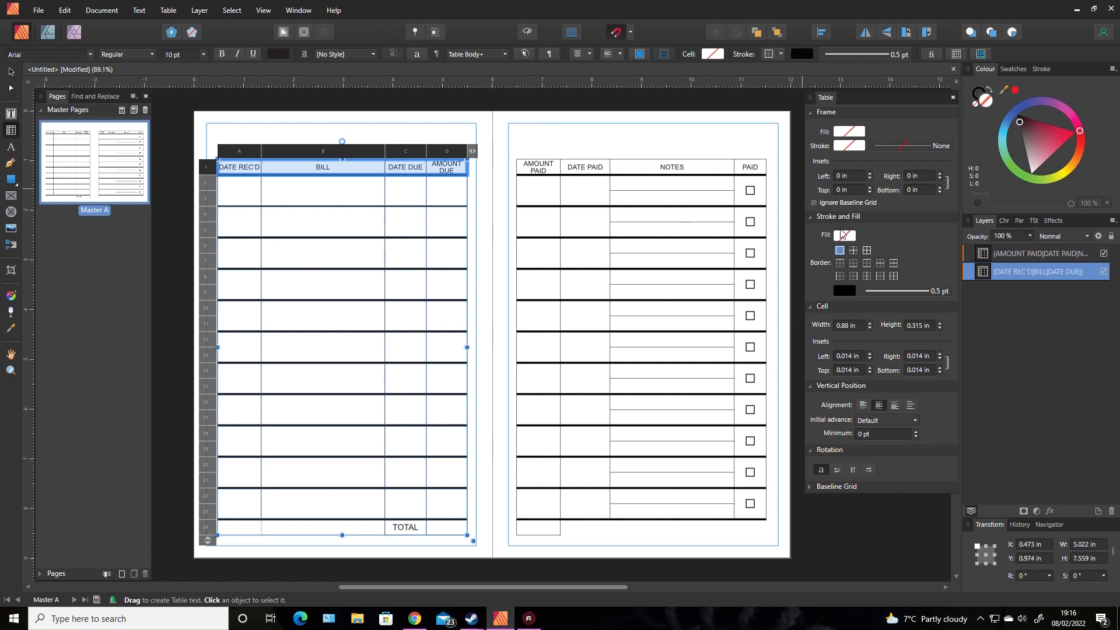
pyautogui.click(842, 235)
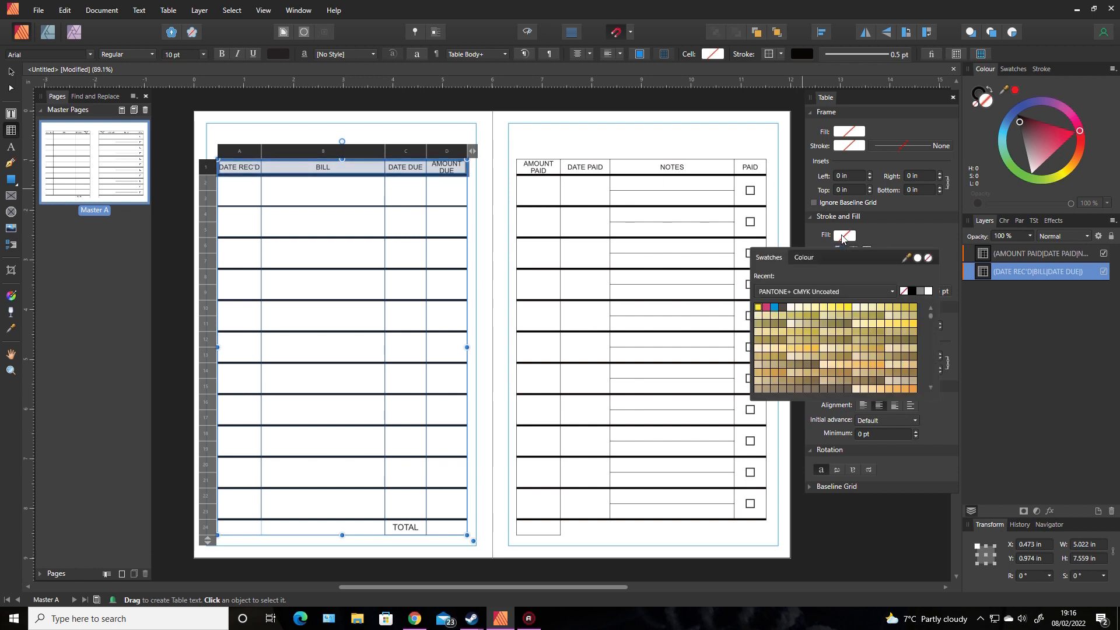
pyautogui.click(921, 292)
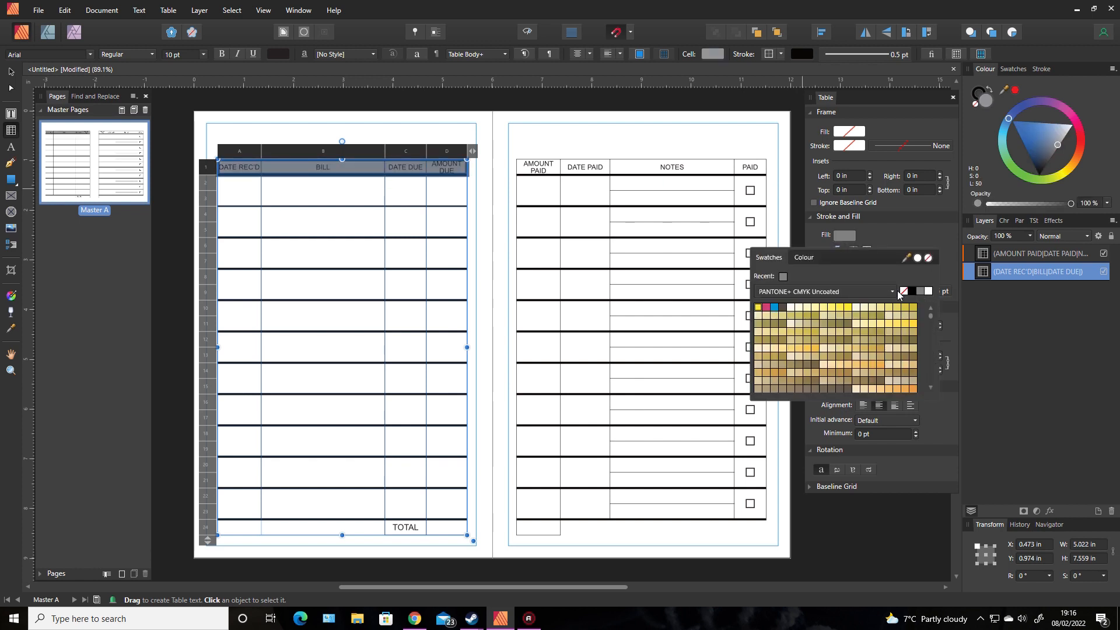
pyautogui.click(802, 258)
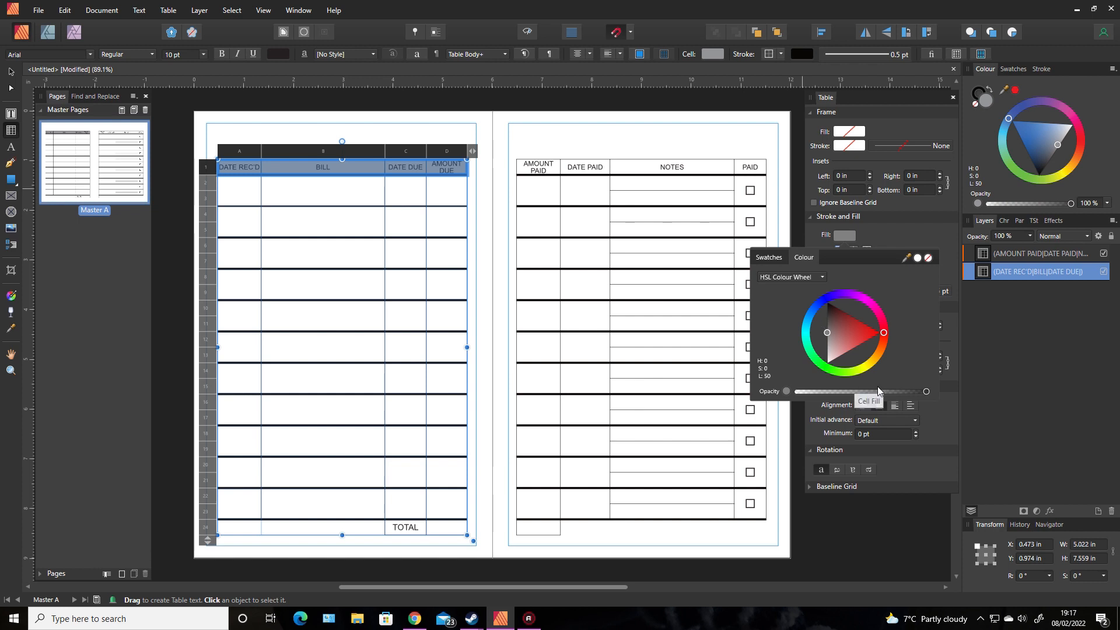
pyautogui.moveTo(925, 392); pyautogui.dragTo(836, 395)
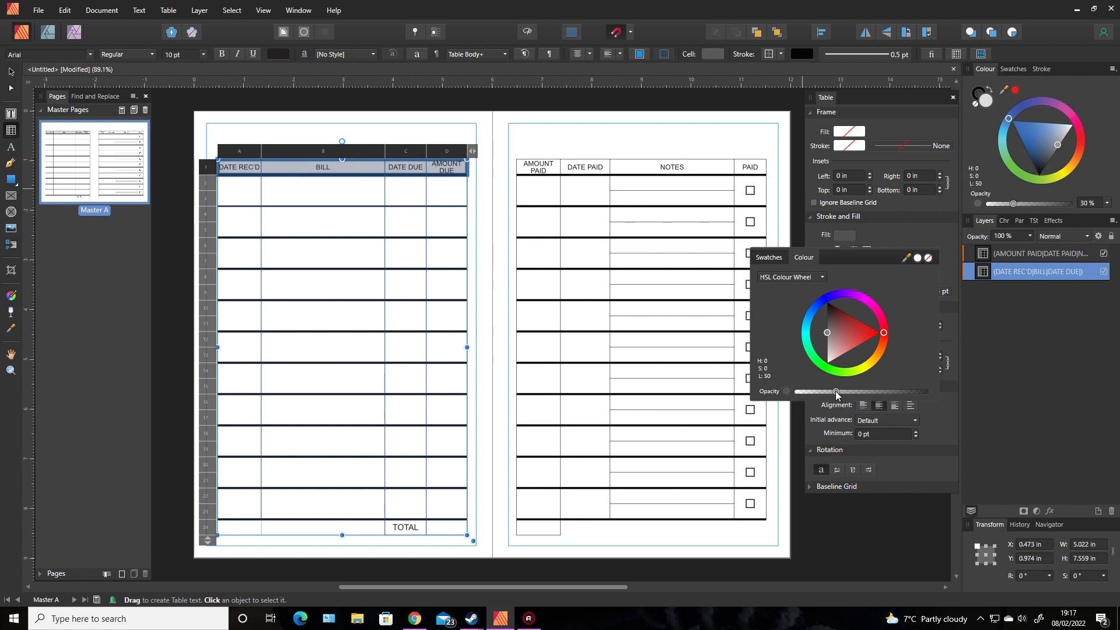
pyautogui.click(732, 105)
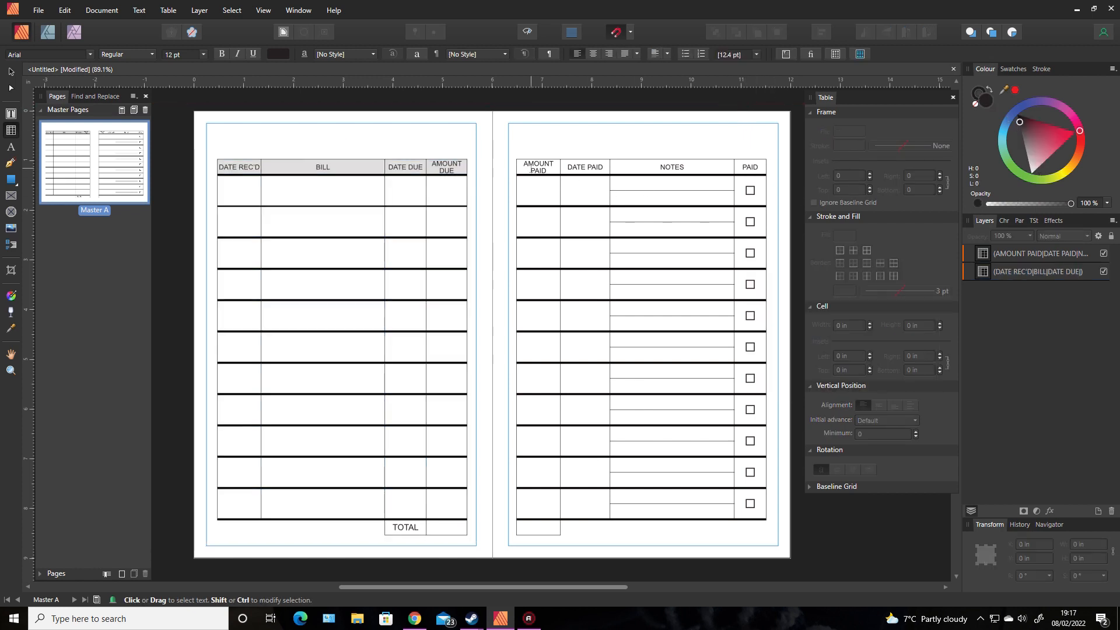
# - Fill the right table's header row with the same mid-grey at 30% opacity
pyautogui.moveTo(524, 165); pyautogui.dragTo(749, 168)
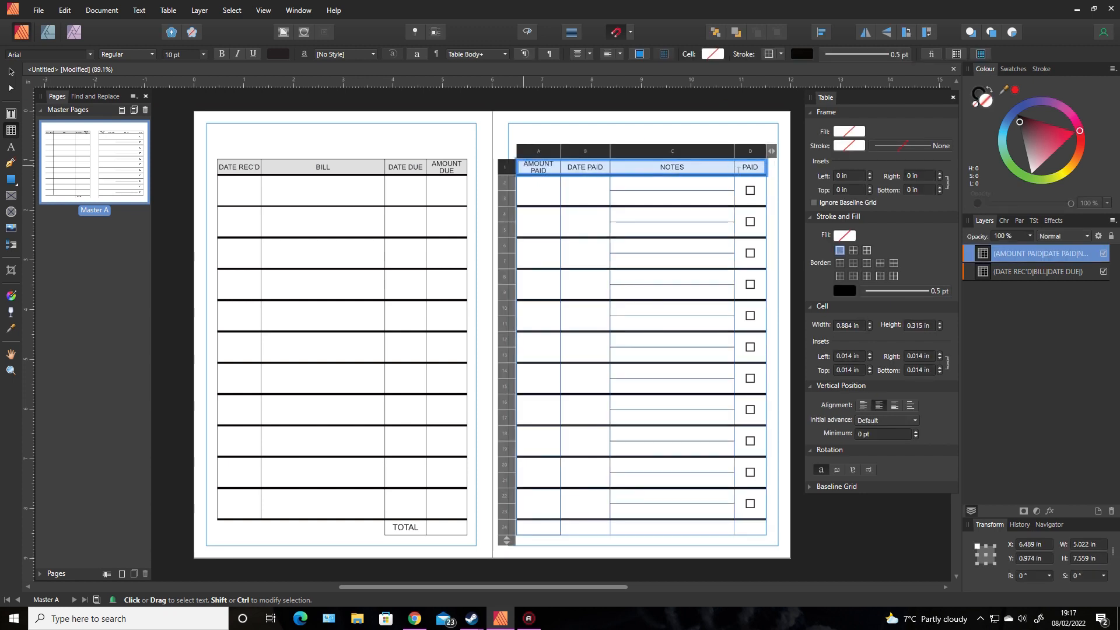
pyautogui.click(845, 236)
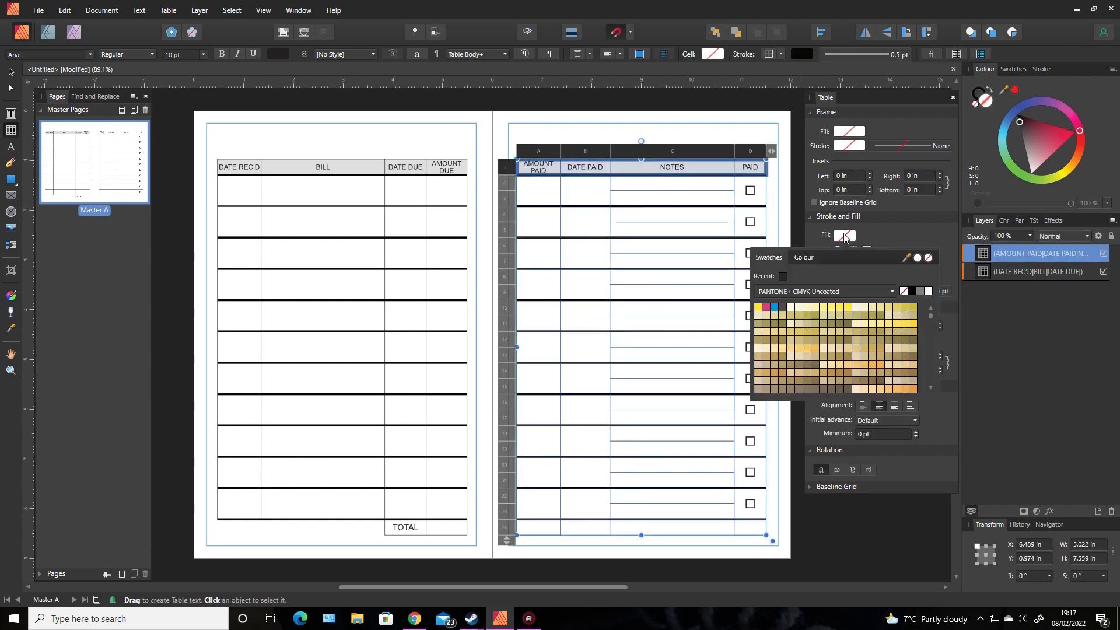
pyautogui.click(921, 291)
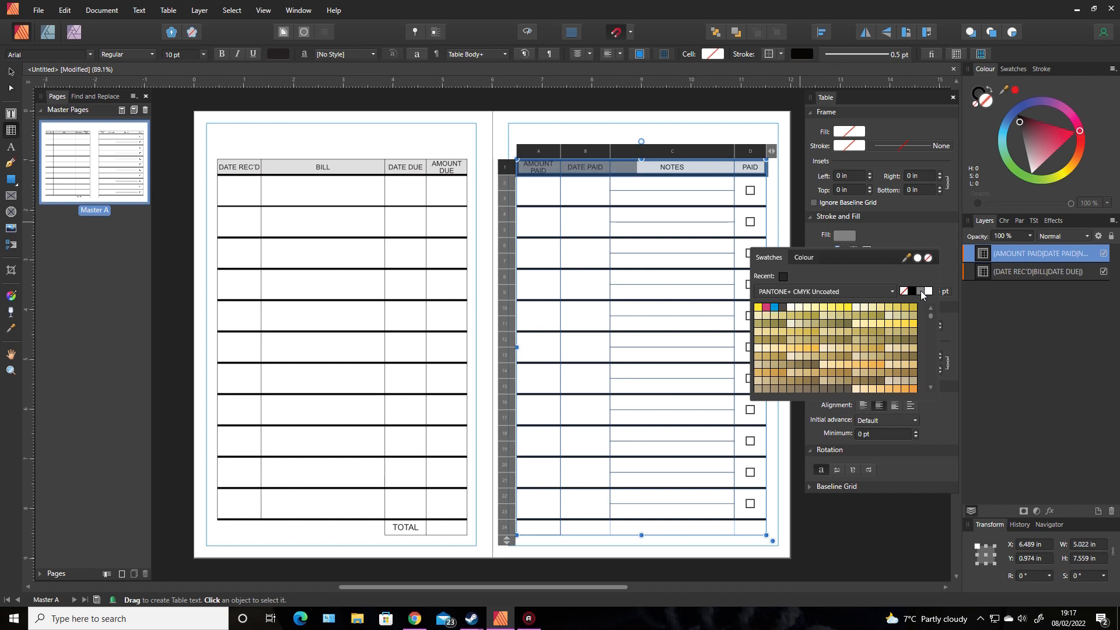
pyautogui.click(1027, 203)
pyautogui.moveTo(1027, 203); pyautogui.dragTo(1014, 204)
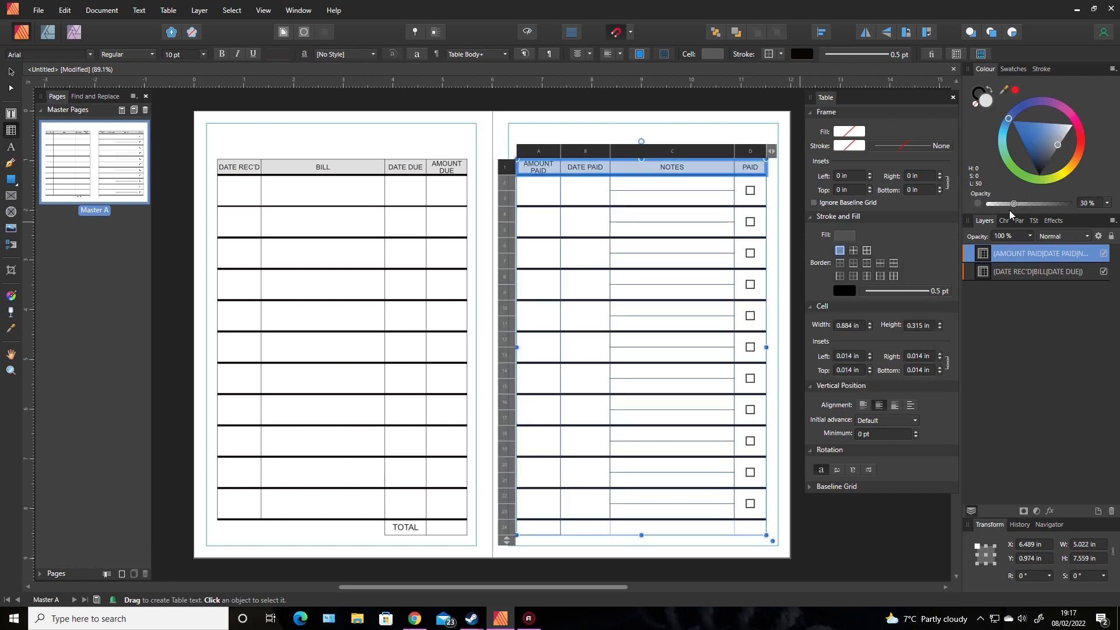
pyautogui.click(814, 535)
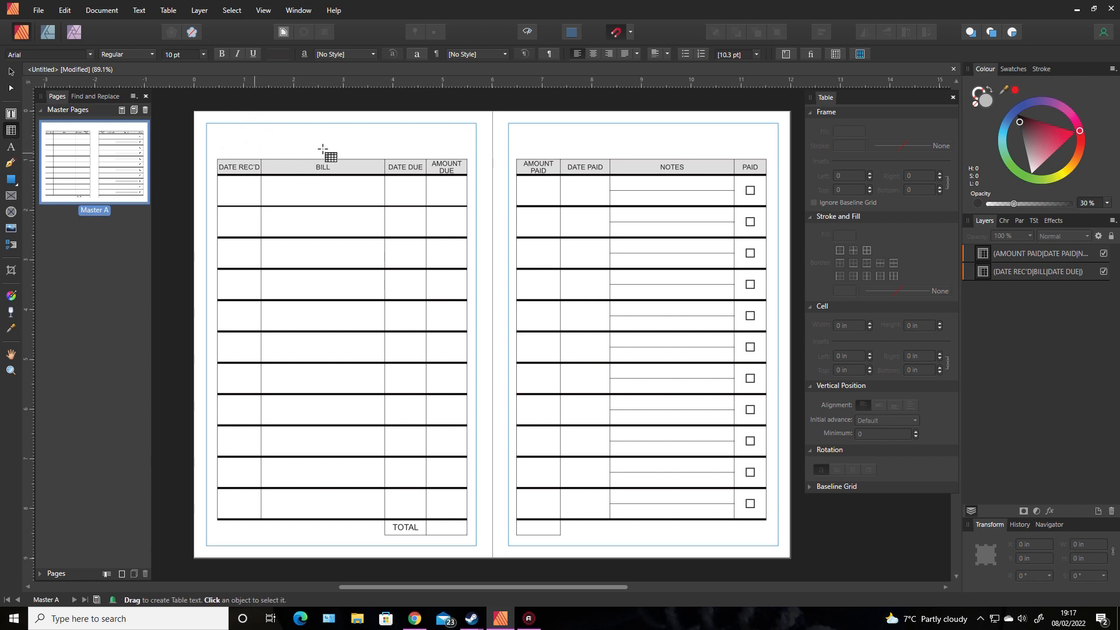
# - Add the art text heading "MONTH:" at about 48.4 pt above the left table, aligned near its left edge
pyautogui.click(12, 146)
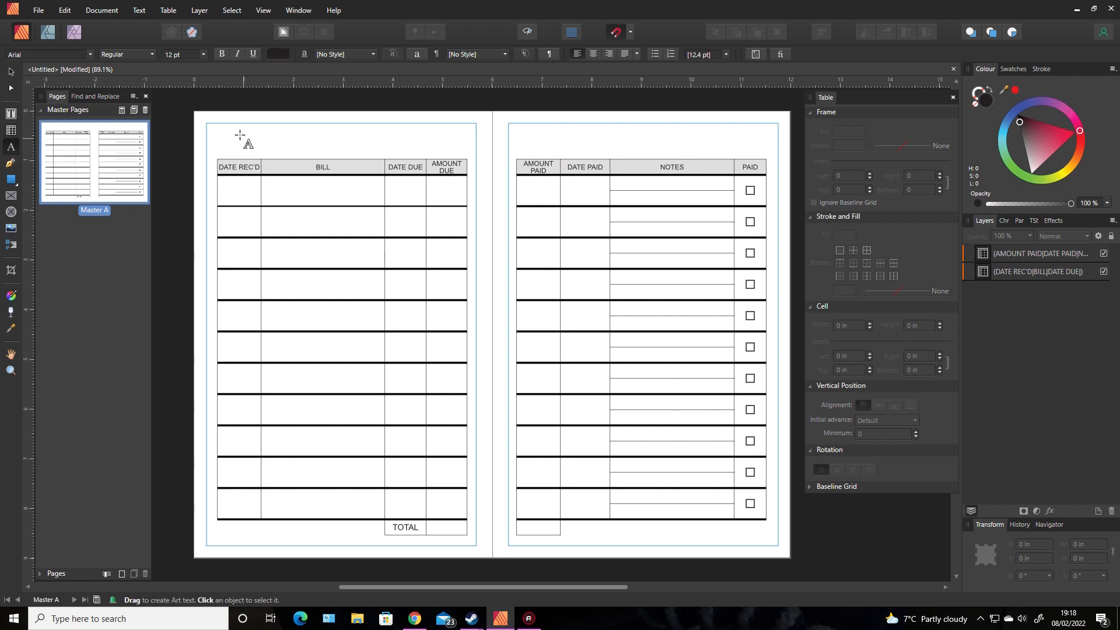
pyautogui.moveTo(220, 130); pyautogui.dragTo(248, 153)
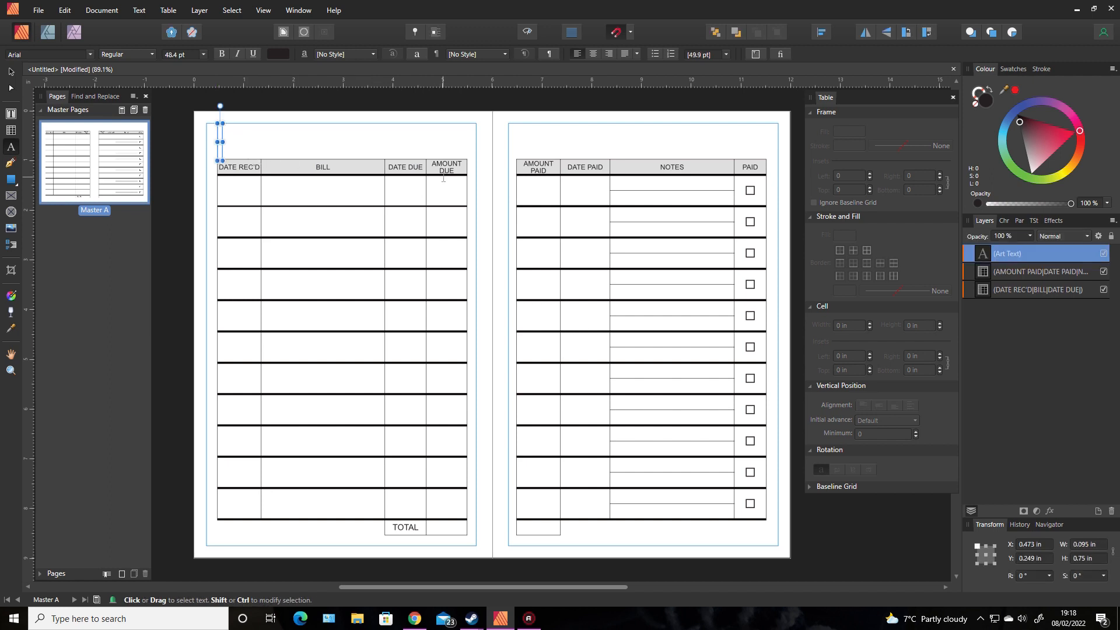
pyautogui.write('month')
pyautogui.press('Escape')
pyautogui.write('m')
pyautogui.hotkey('ctrl', 'z')
pyautogui.write('MONTH:')
pyautogui.press('Escape')
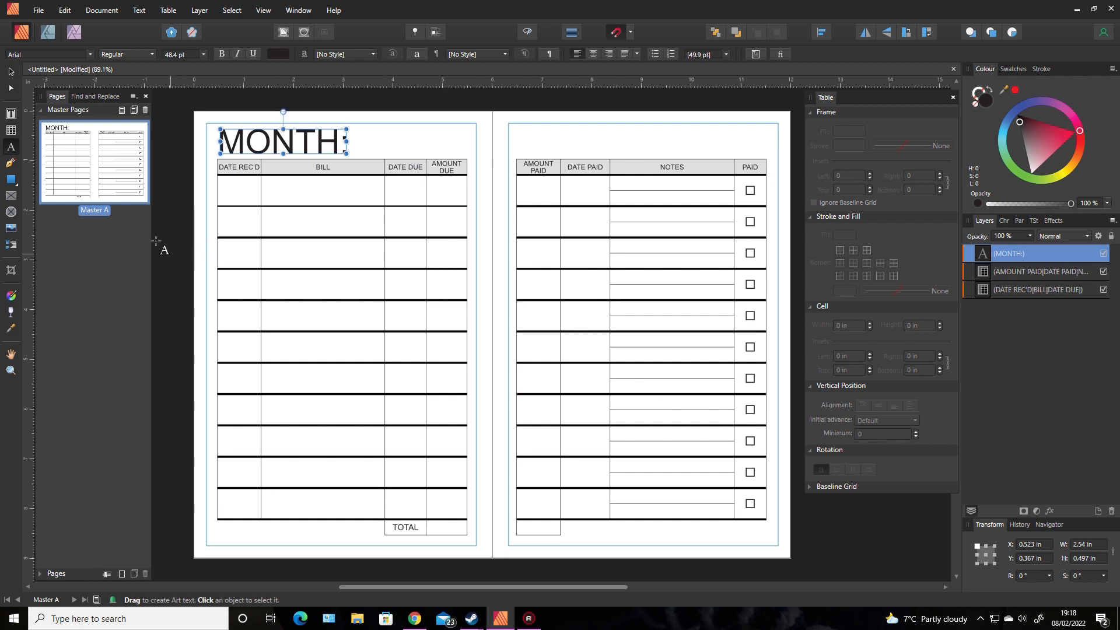
pyautogui.click(10, 71)
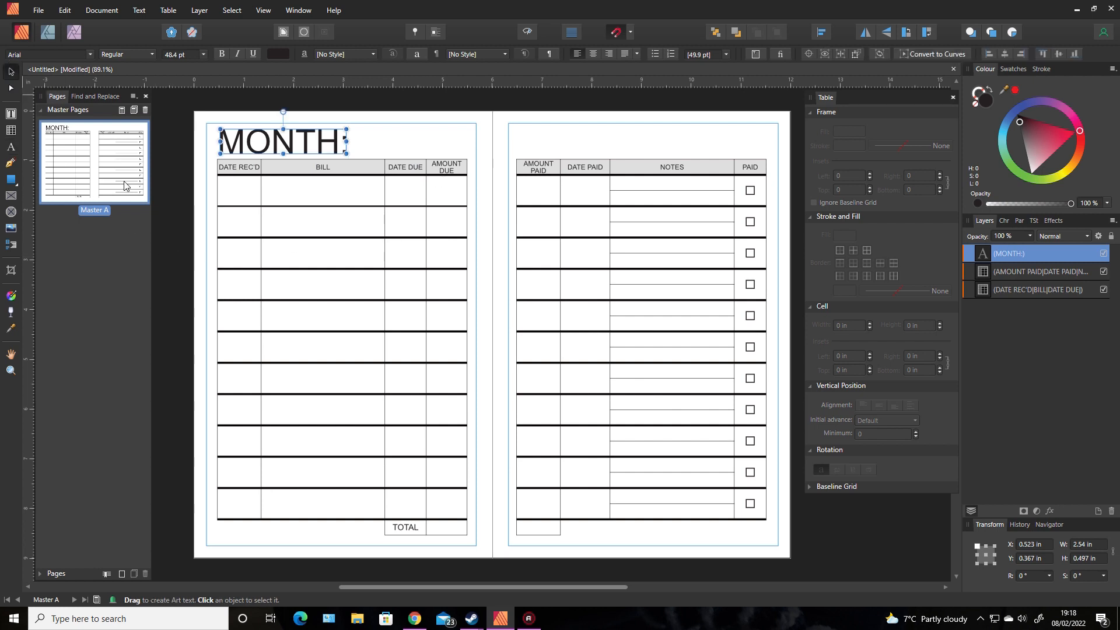
pyautogui.click(170, 240)
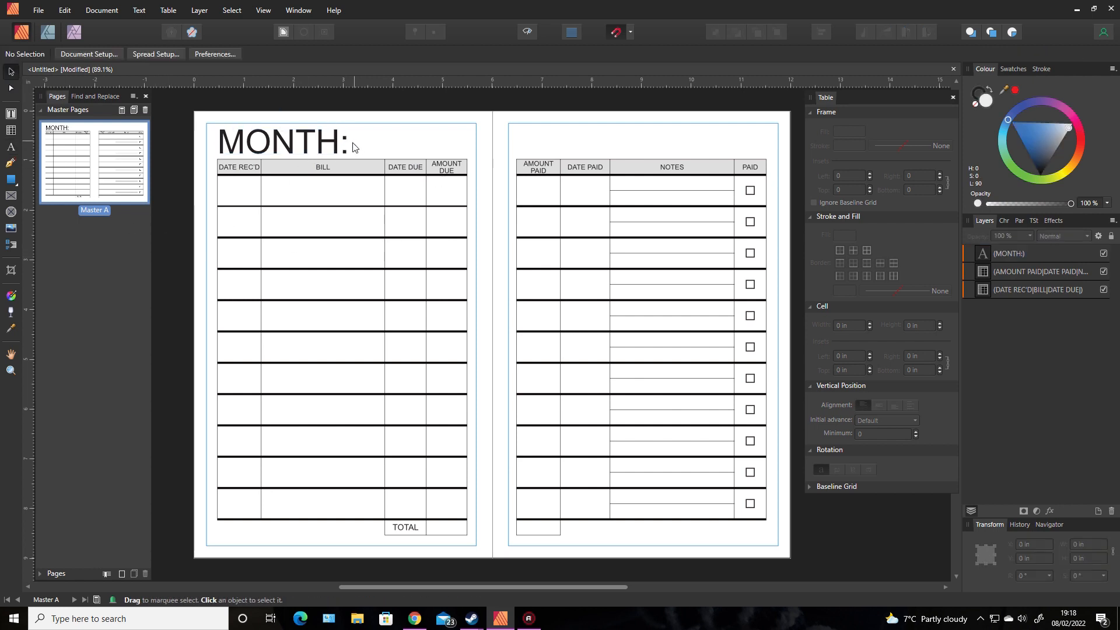
# - Reduce the MONTH: heading's font size to 30 pt and deselect it
pyautogui.doubleClick(323, 146)
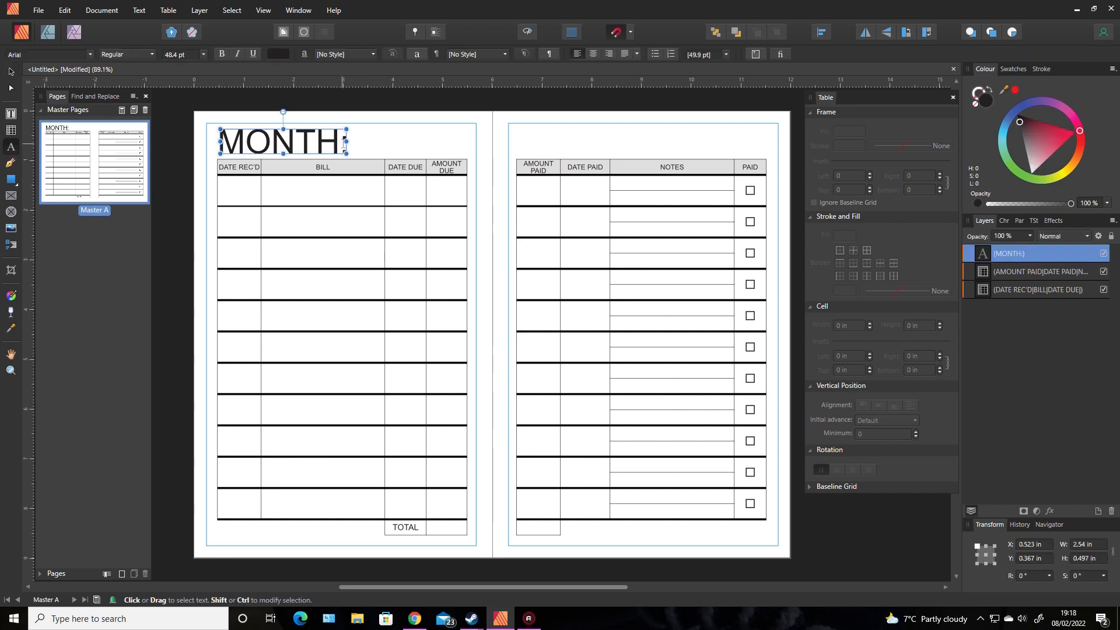
pyautogui.tripleClick(247, 141)
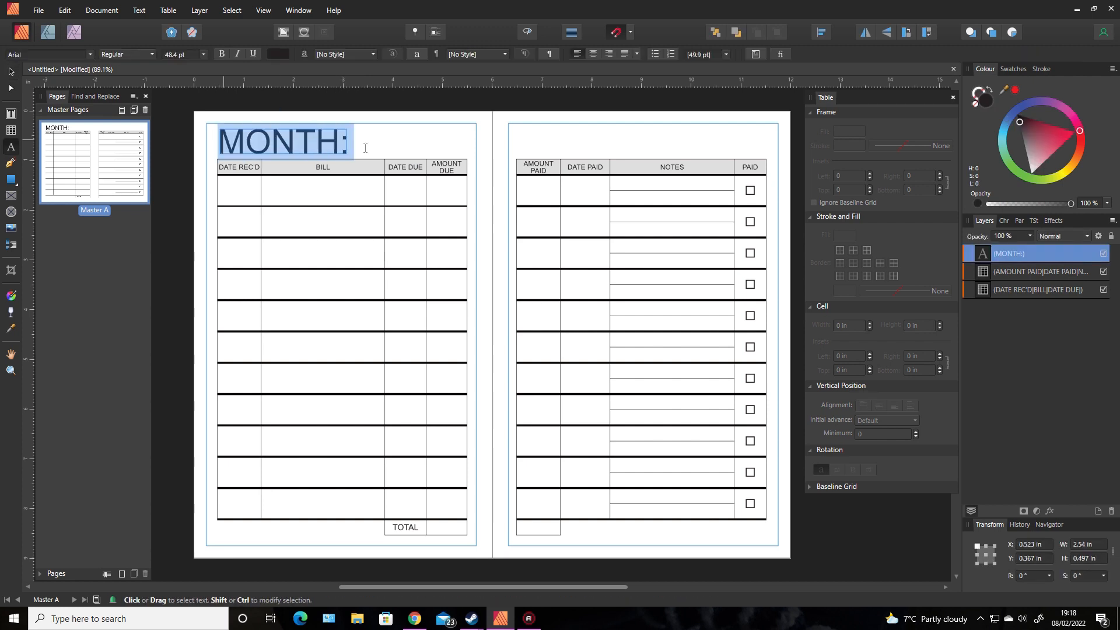
pyautogui.click(176, 54)
pyautogui.write('30')
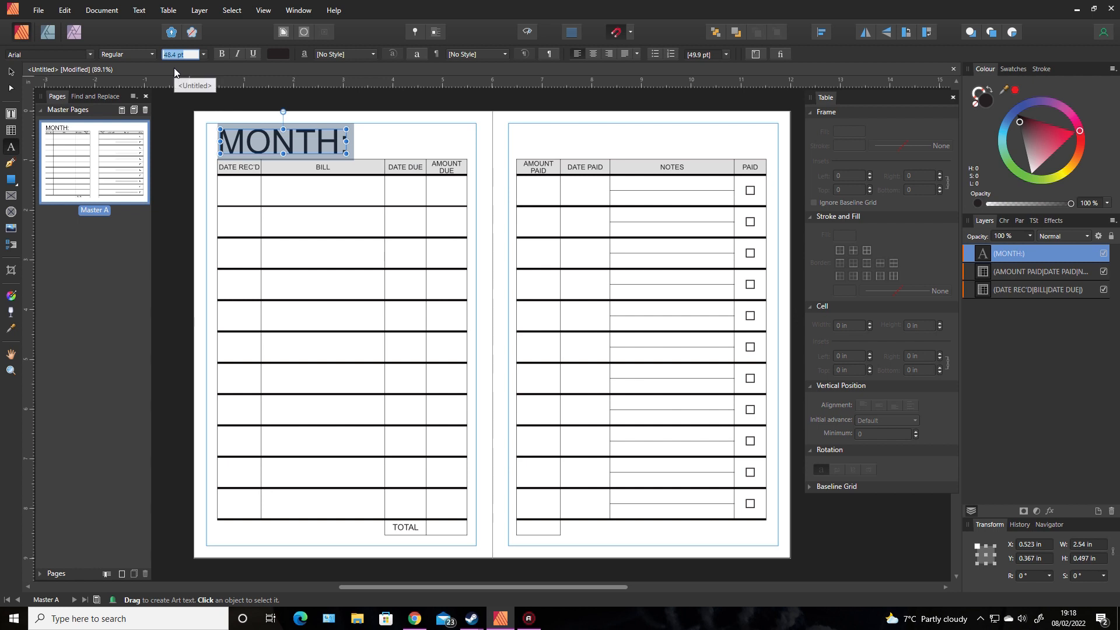
pyautogui.press('Return')
pyautogui.press('Escape')
pyautogui.press('Escape')
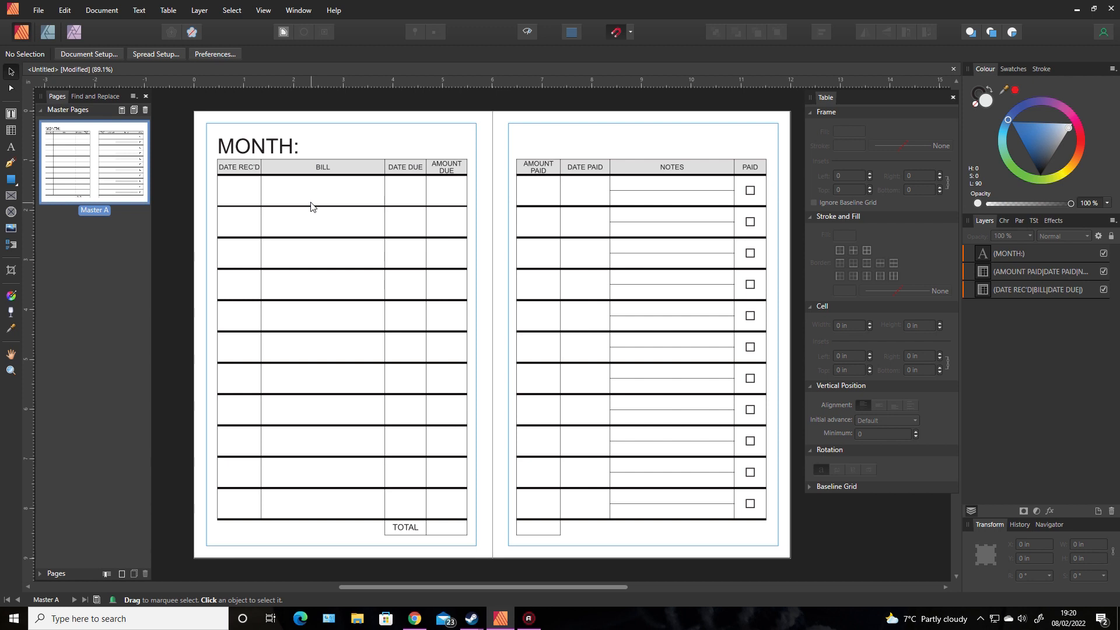
# - Add 100 pages after page 2, based on Master A
pyautogui.click(42, 574)
pyautogui.rightClick(99, 490)
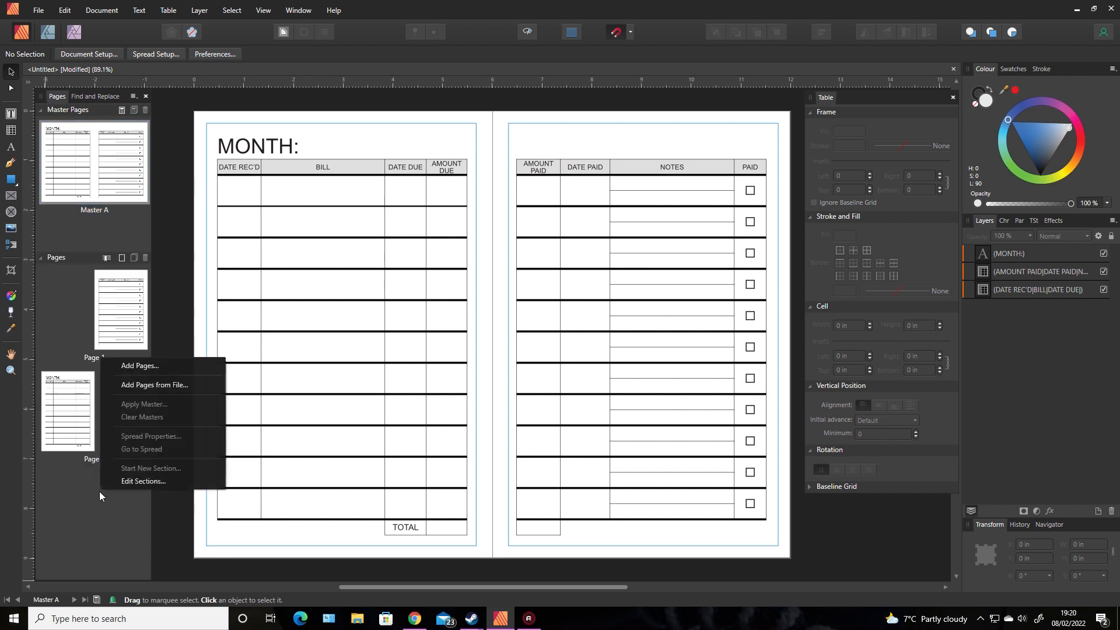
pyautogui.click(140, 366)
pyautogui.click(557, 261)
pyautogui.write('100')
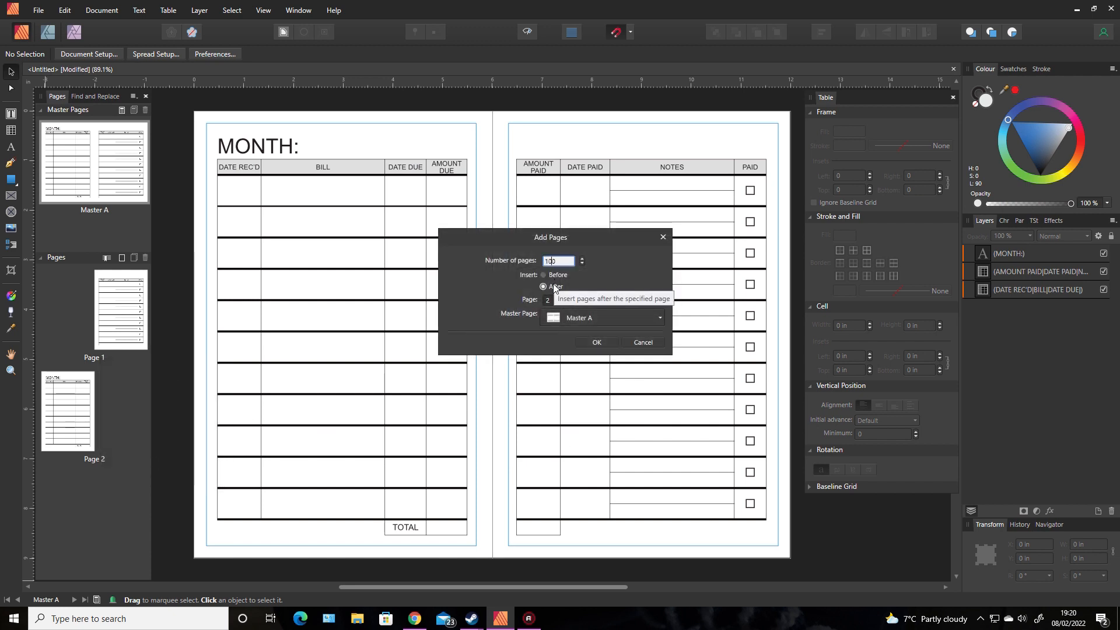
pyautogui.press('Return')
pyautogui.click(594, 342)
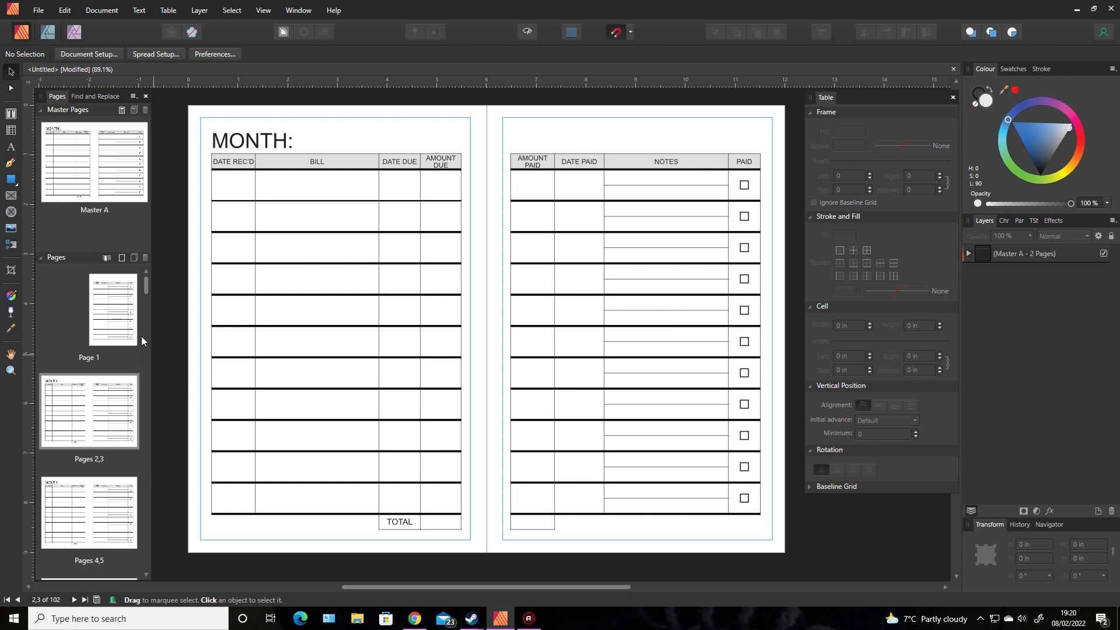
# - Add one page after page 102, based on Master A
pyautogui.scroll(-10, 145, 283)
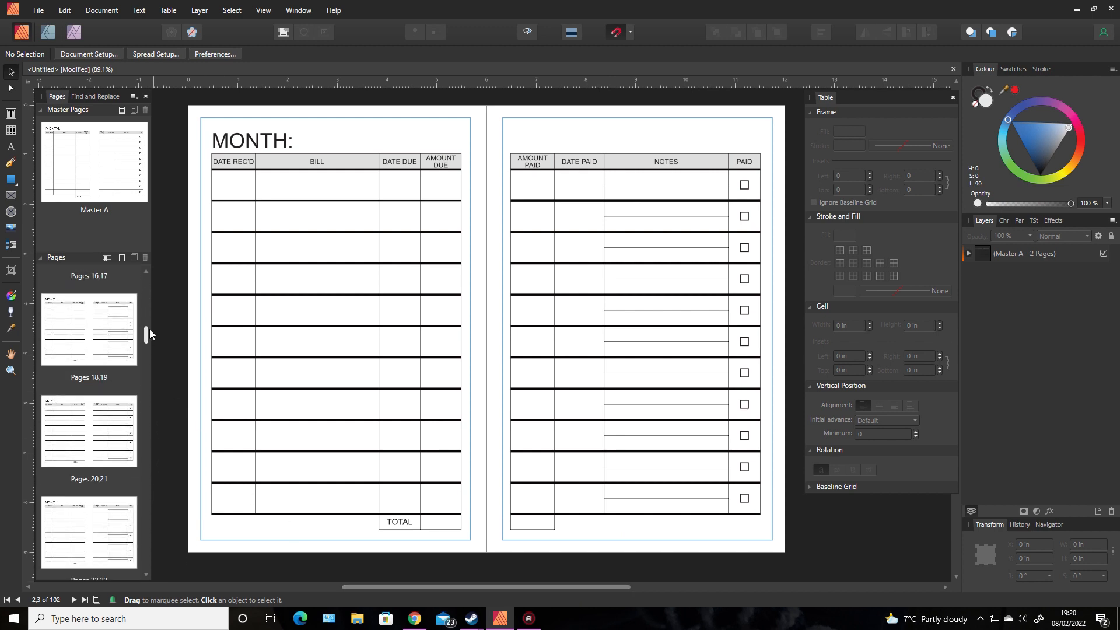
pyautogui.scroll(10, 149, 329)
pyautogui.moveTo(151, 272); pyautogui.dragTo(150, 270)
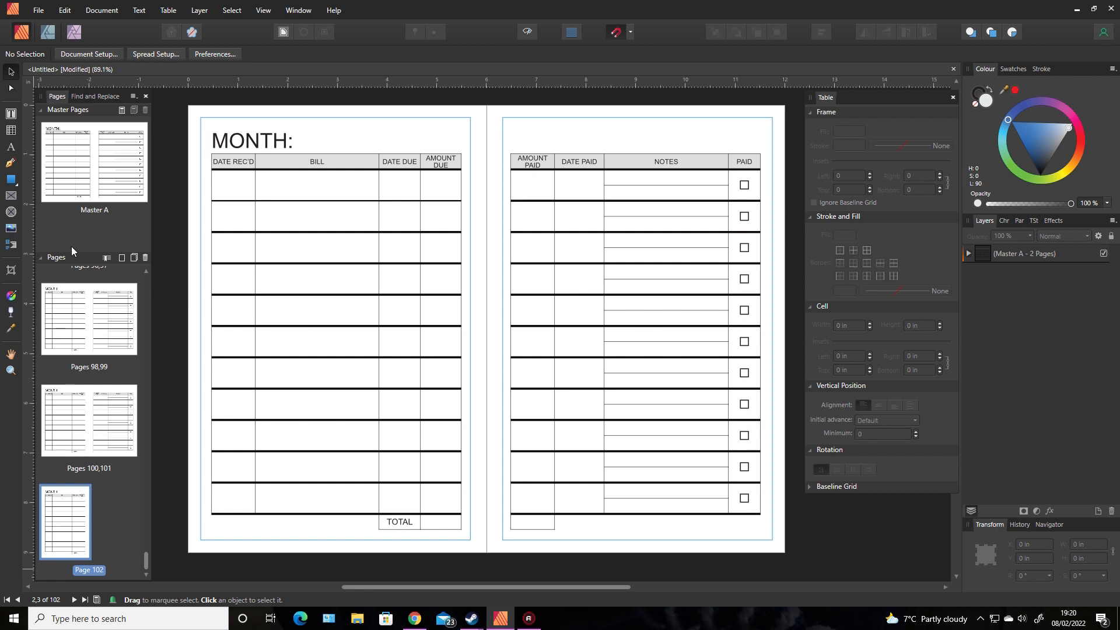
pyautogui.rightClick(83, 546)
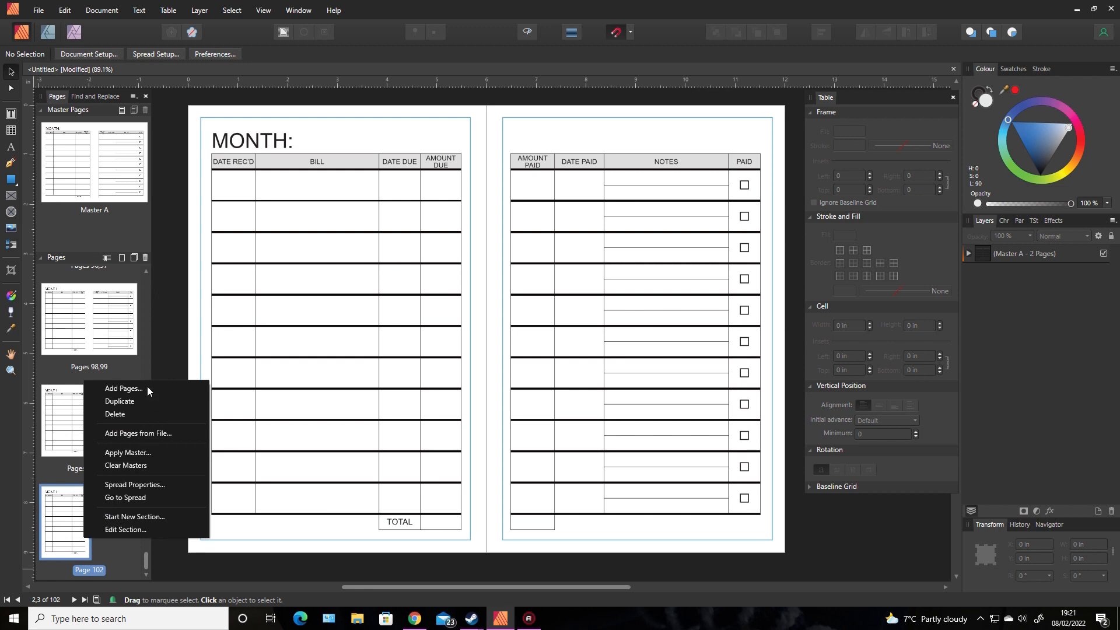
pyautogui.click(124, 388)
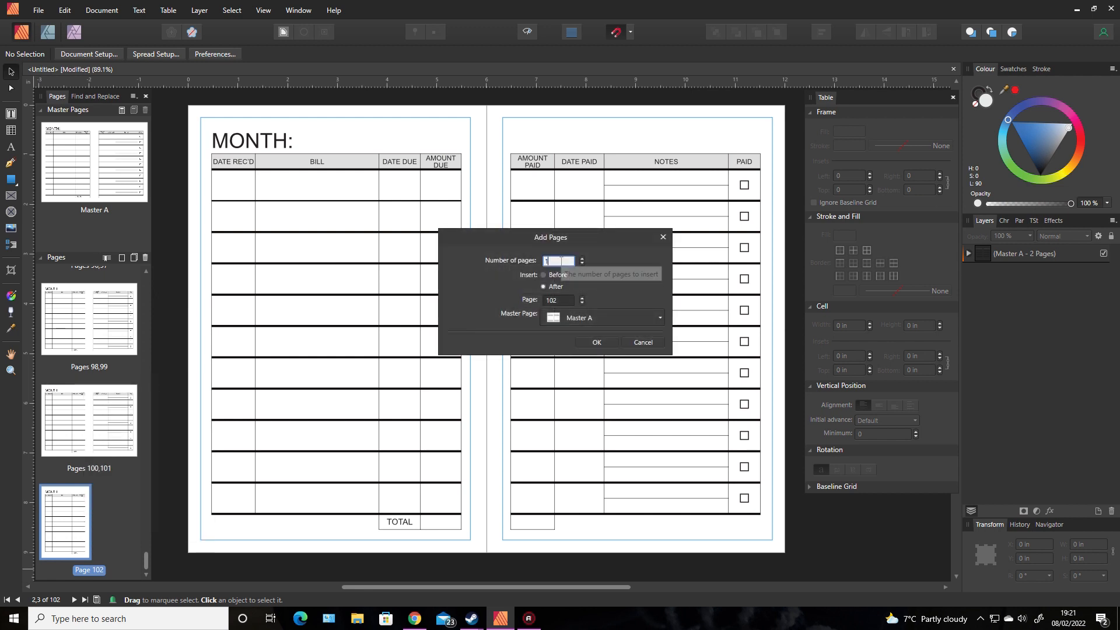
pyautogui.click(605, 342)
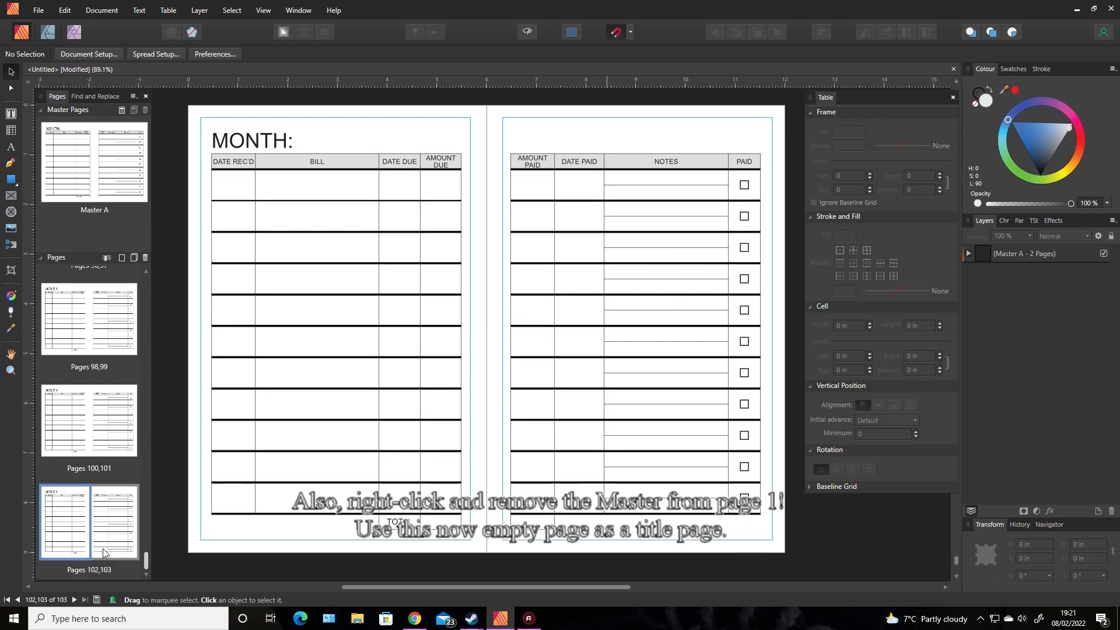
# - On Master A, place 1.svg from the Downloads folder Untitled design, 6.125 in square, from the left page's upper bleed corner
pyautogui.moveTo(146, 562); pyautogui.dragTo(149, 274)
pyautogui.doubleClick(109, 147)
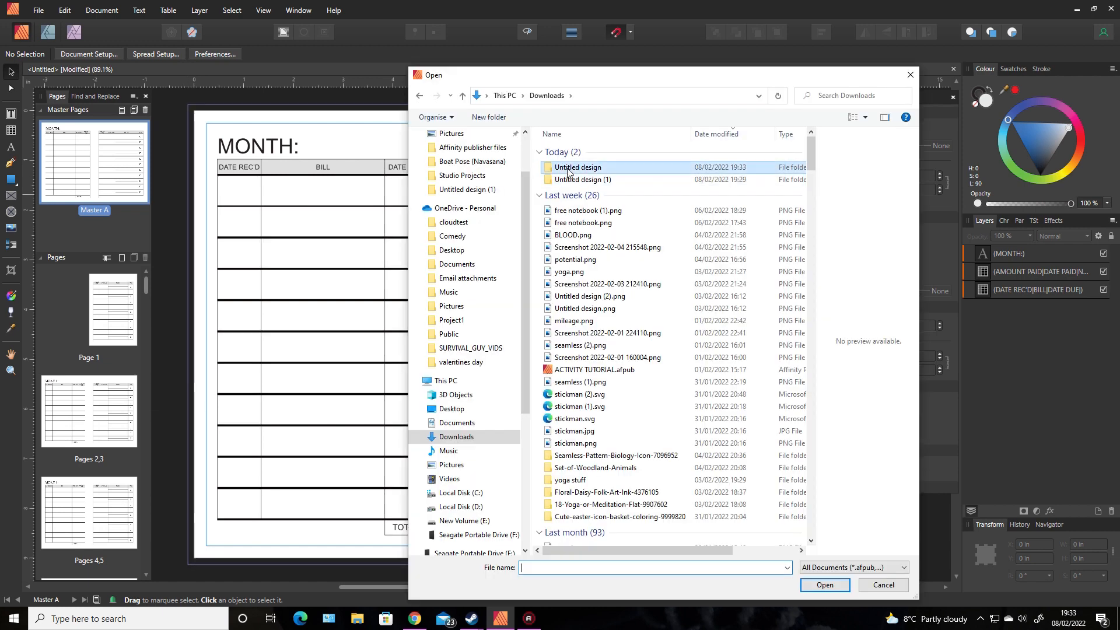
pyautogui.doubleClick(567, 162)
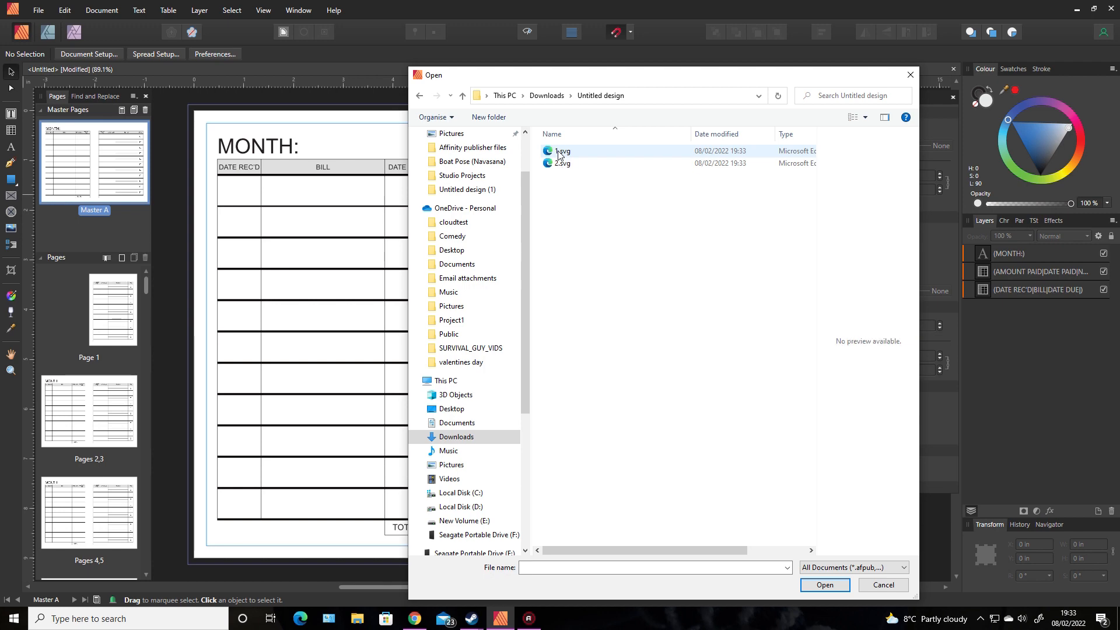
pyautogui.doubleClick(560, 151)
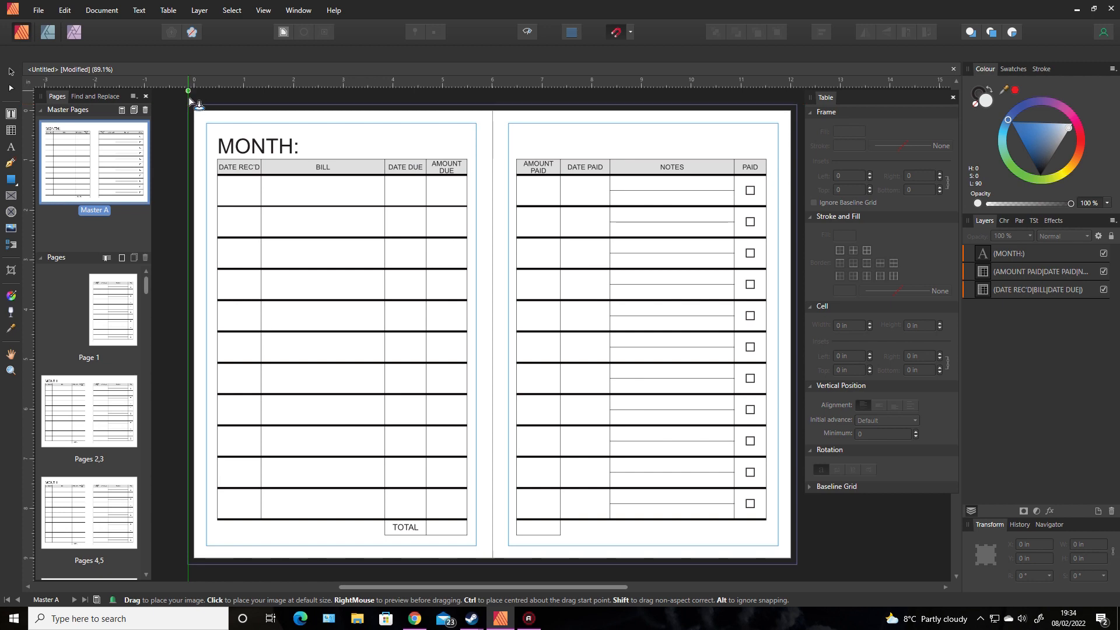
pyautogui.moveTo(188, 103); pyautogui.dragTo(512, 388)
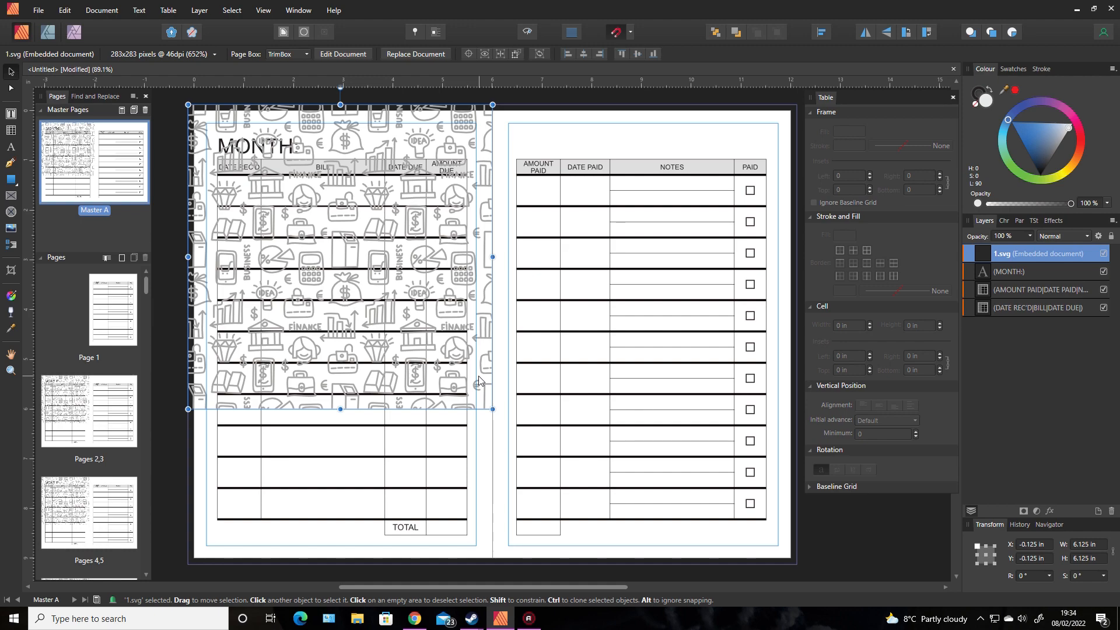
# - Duplicate the pattern tile directly below itself, then duplicate both tiles across the right page at X 6 in
pyautogui.moveTo(480, 345); pyautogui.dragTo(479, 601)
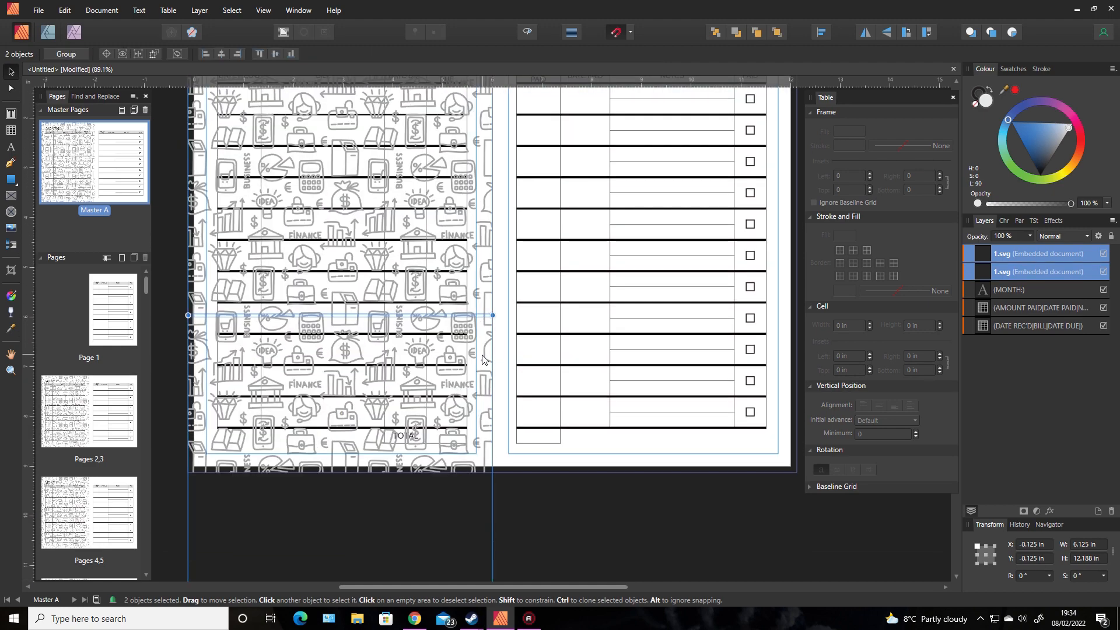
pyautogui.moveTo(499, 360); pyautogui.dragTo(791, 368)
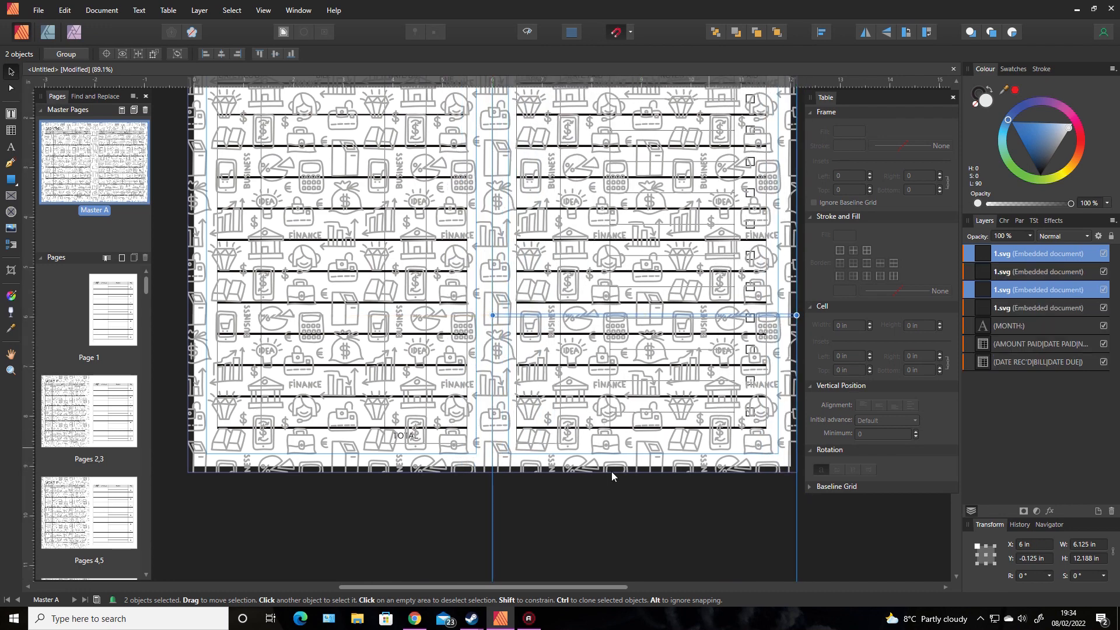
pyautogui.click(402, 508)
pyautogui.click(858, 546)
pyautogui.scroll(3, 828, 519)
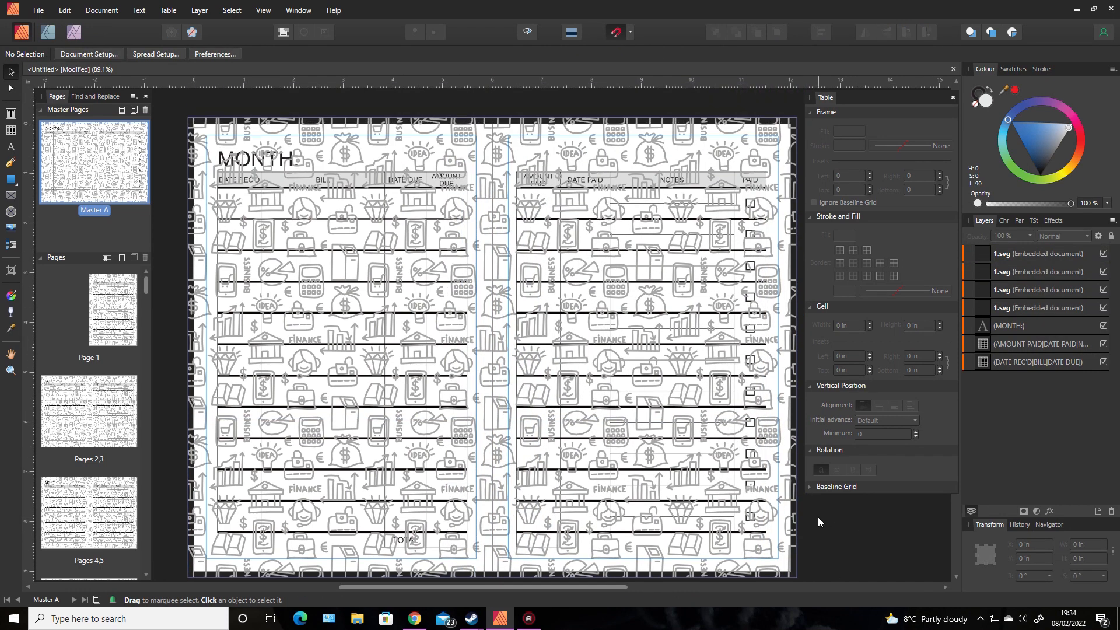
# - Group the four 1.svg pattern tiles and move the group behind the heading and tables
pyautogui.click(1052, 259)
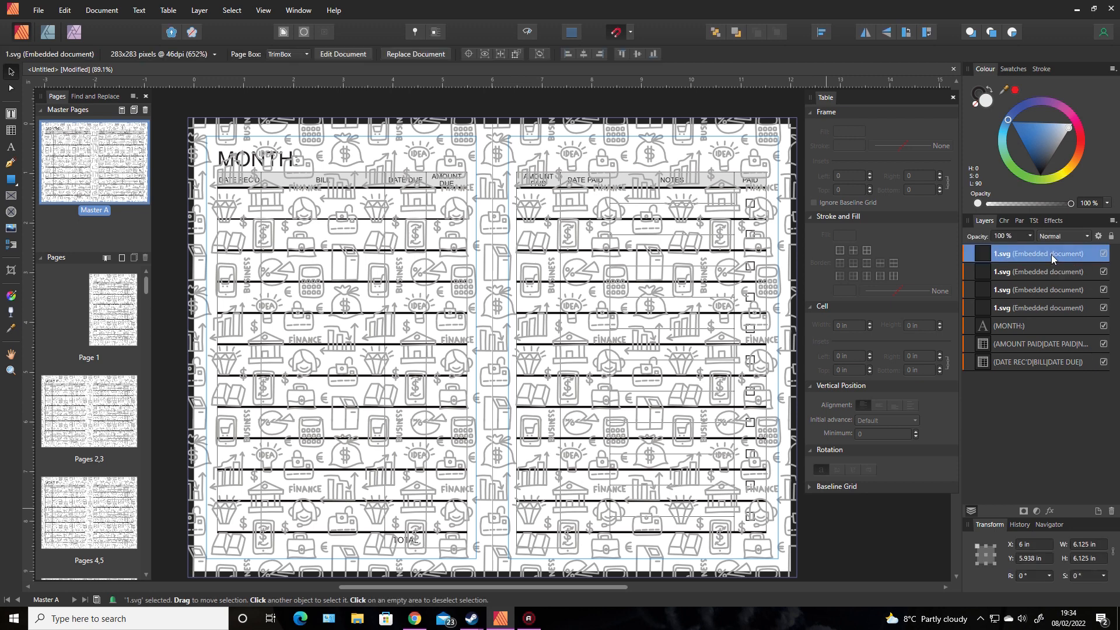
pyautogui.keyDown('shift'); pyautogui.click(1042, 312); pyautogui.keyUp('shift')
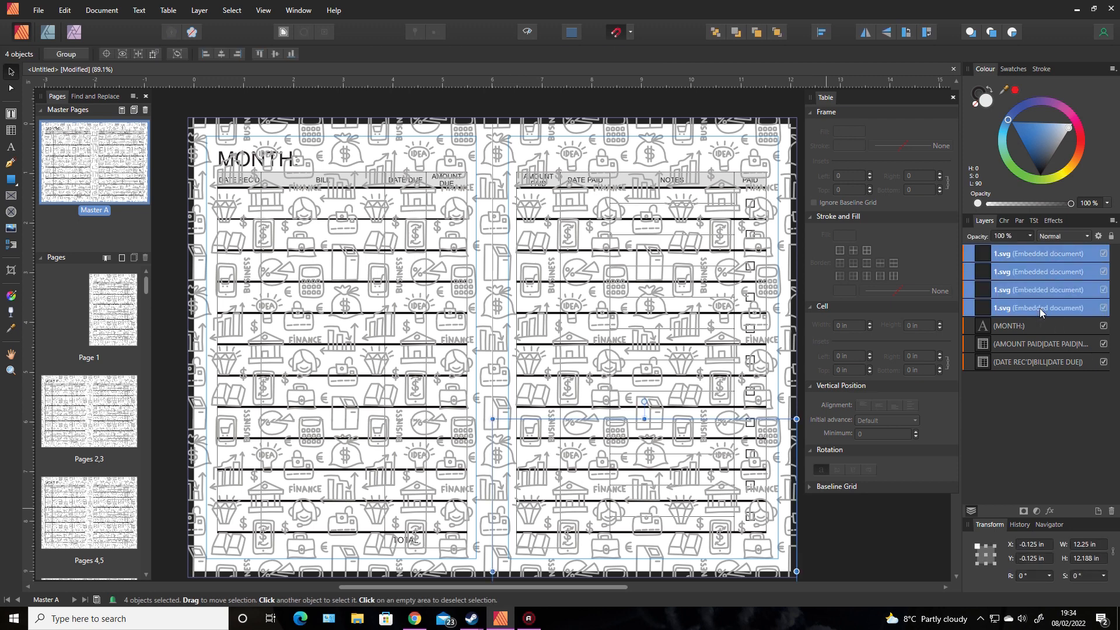
pyautogui.rightClick(1022, 257)
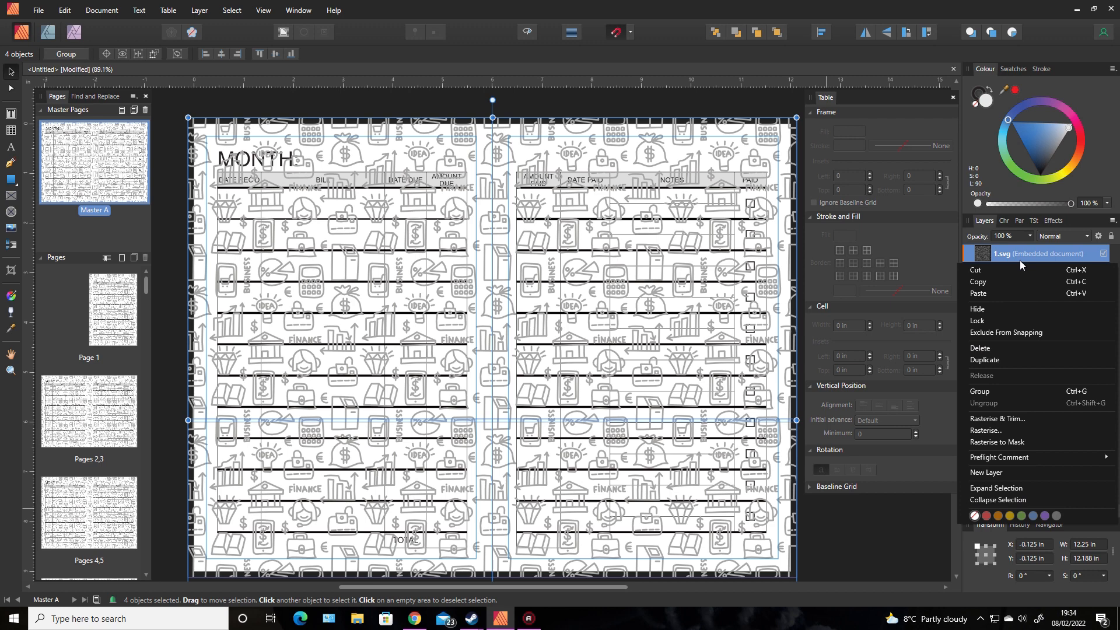
pyautogui.click(980, 392)
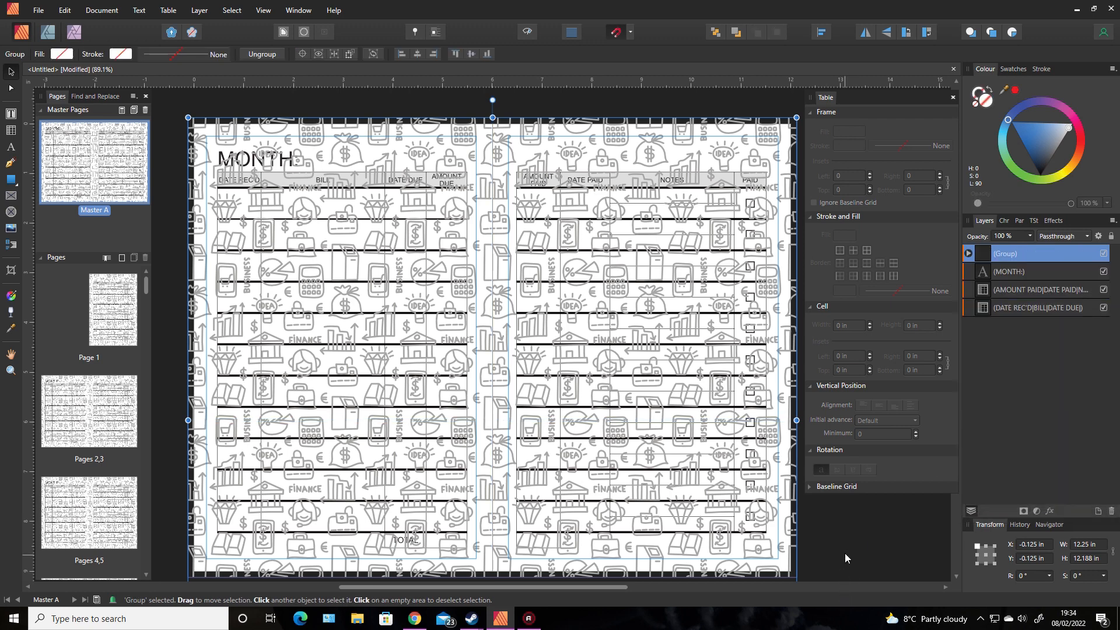
pyautogui.rightClick(724, 499)
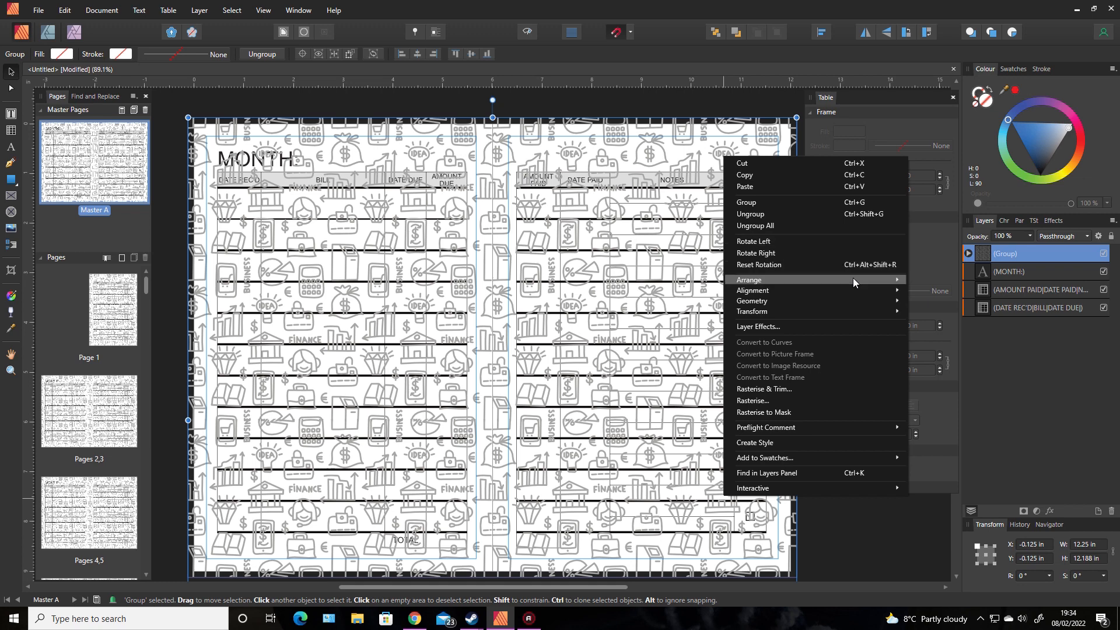
pyautogui.moveTo(853, 278)
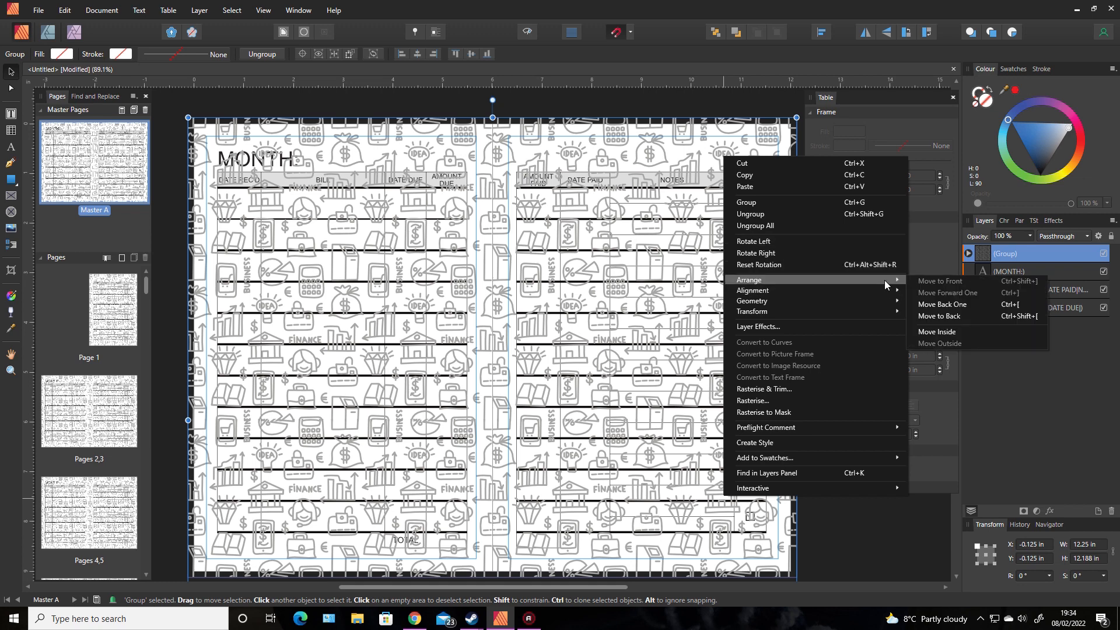
pyautogui.click(935, 316)
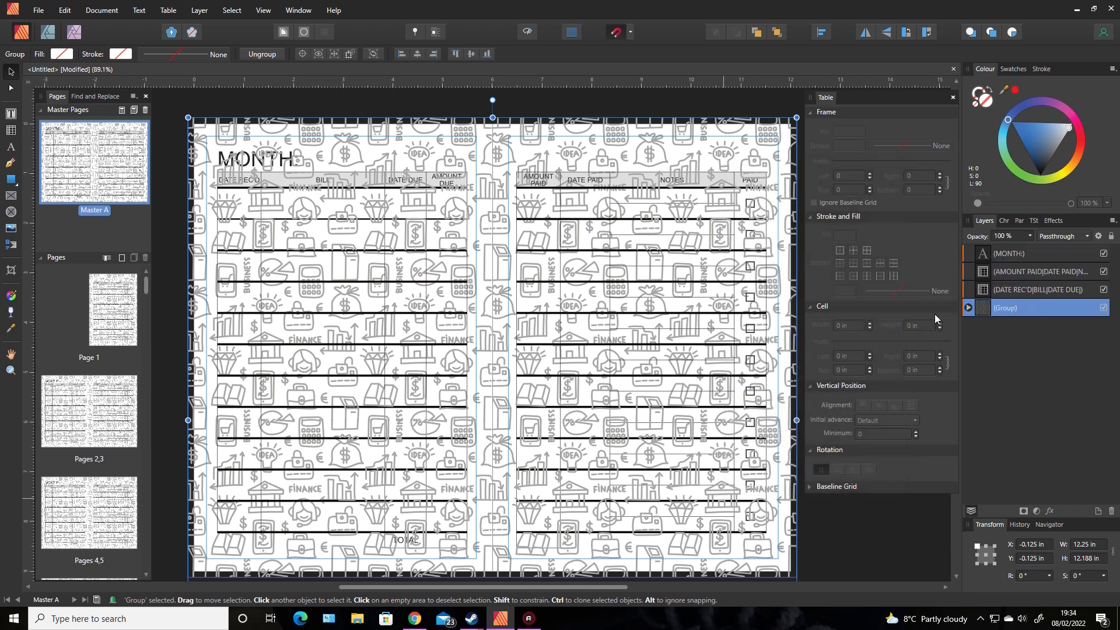
pyautogui.click(873, 536)
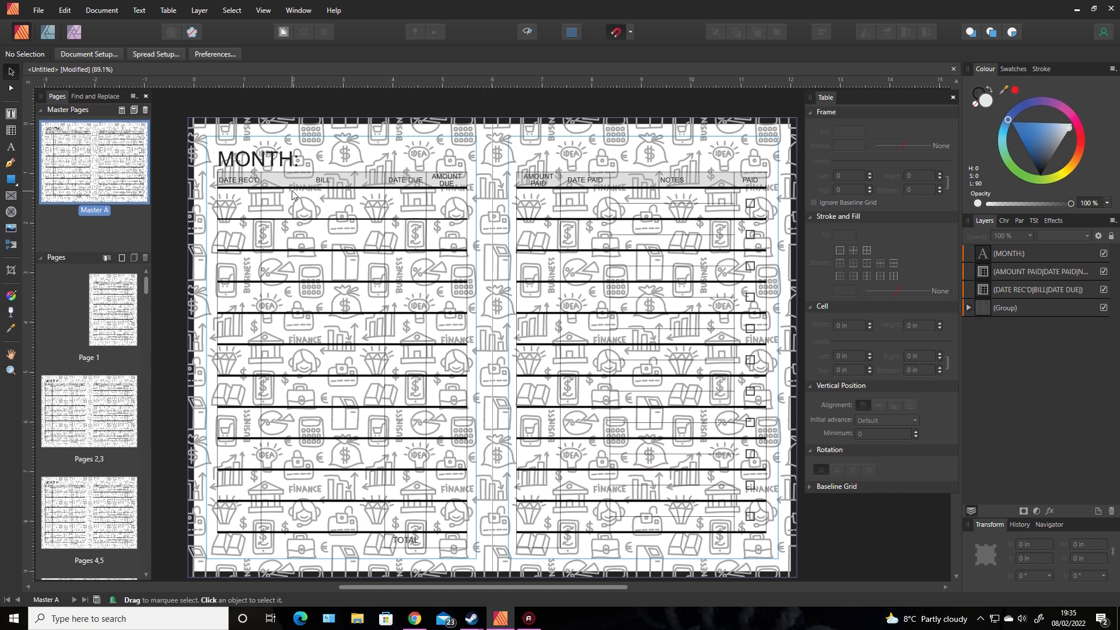
# - Fill the left table's body rows, from below the header down to above the TOTAL row, with white
pyautogui.click(263, 191)
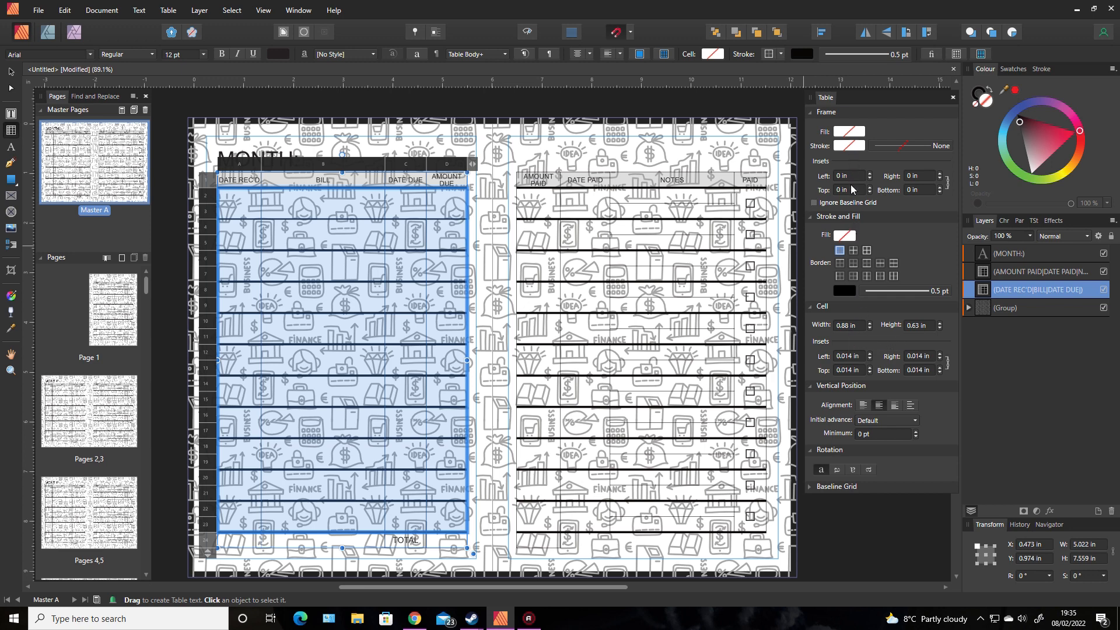
pyautogui.click(851, 235)
pyautogui.click(929, 291)
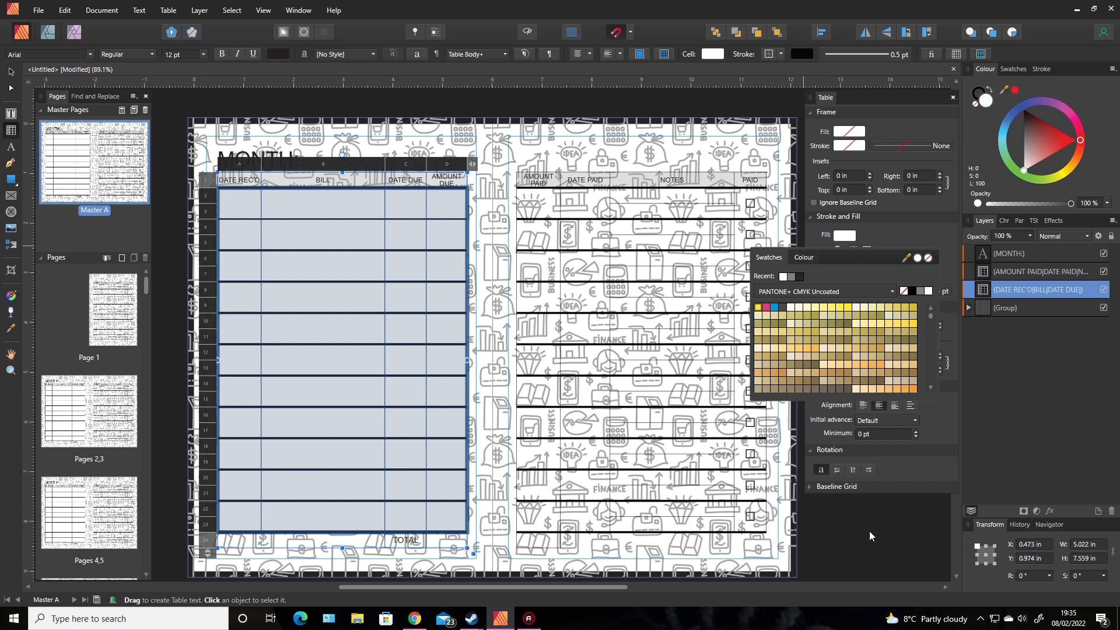
# - Fill the right table's body rows, from below the header down to above the last row, with white
pyautogui.click(541, 208)
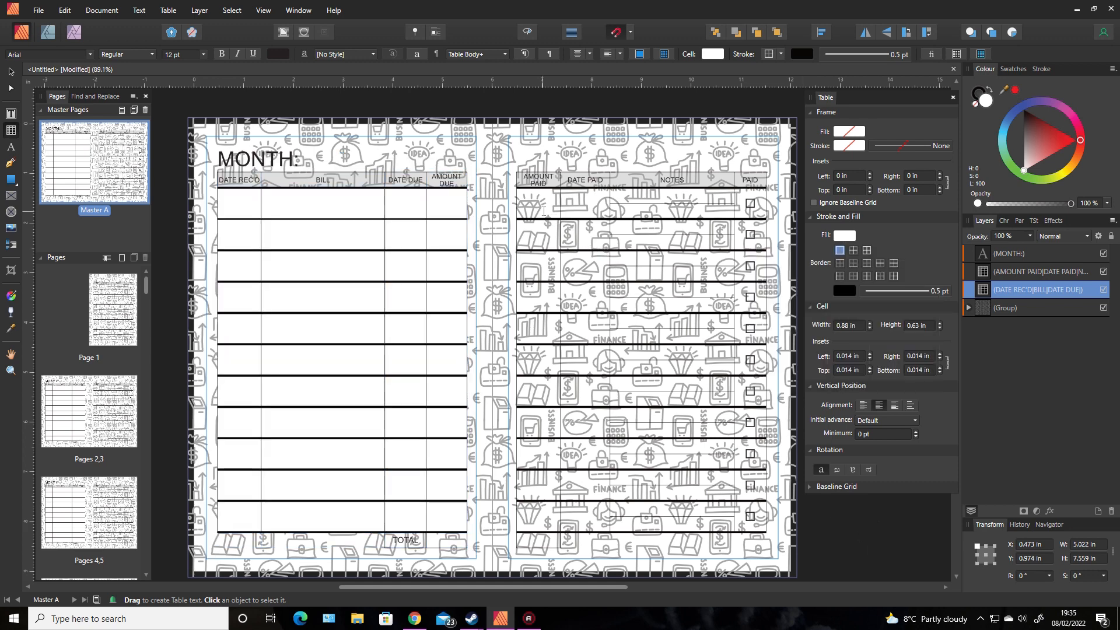
pyautogui.moveTo(542, 200); pyautogui.dragTo(752, 214)
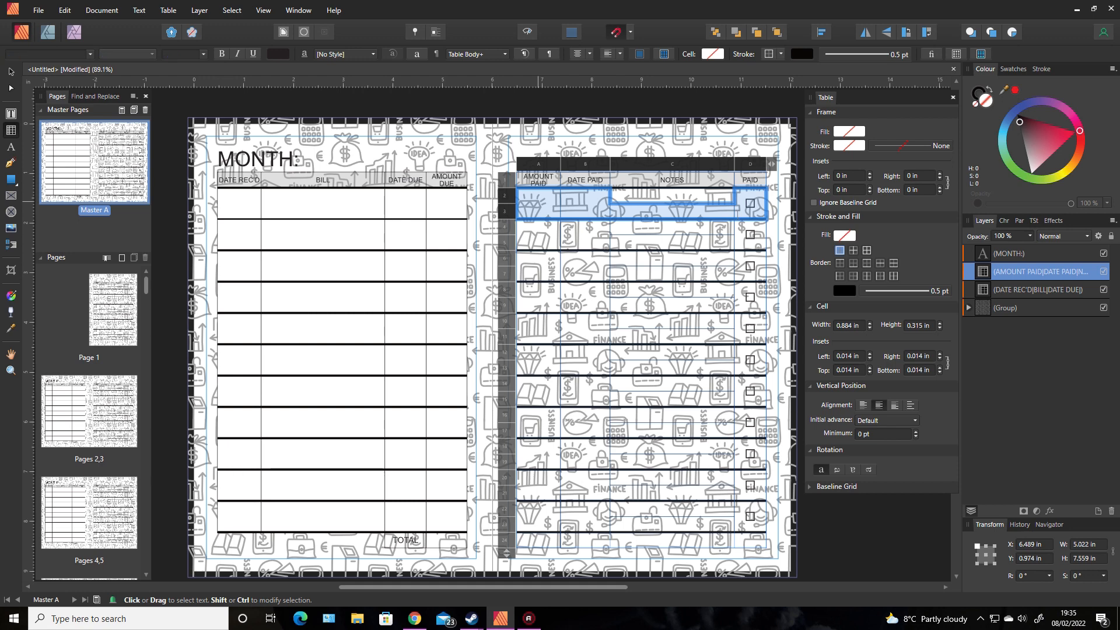
pyautogui.click(597, 199)
pyautogui.moveTo(506, 199); pyautogui.dragTo(510, 467)
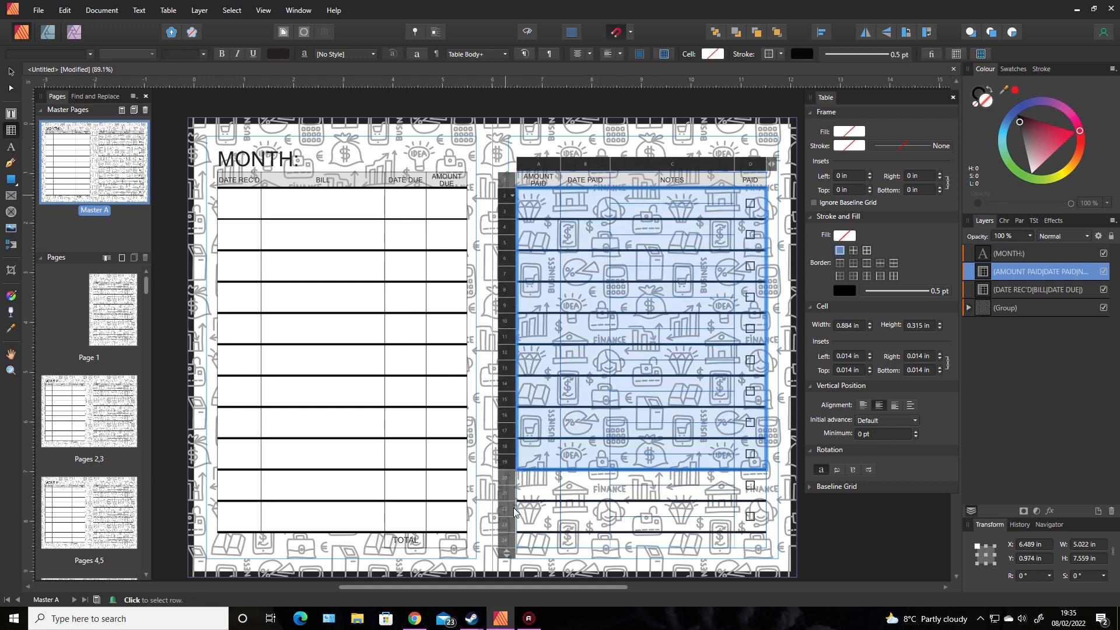
pyautogui.moveTo(514, 512); pyautogui.dragTo(513, 523)
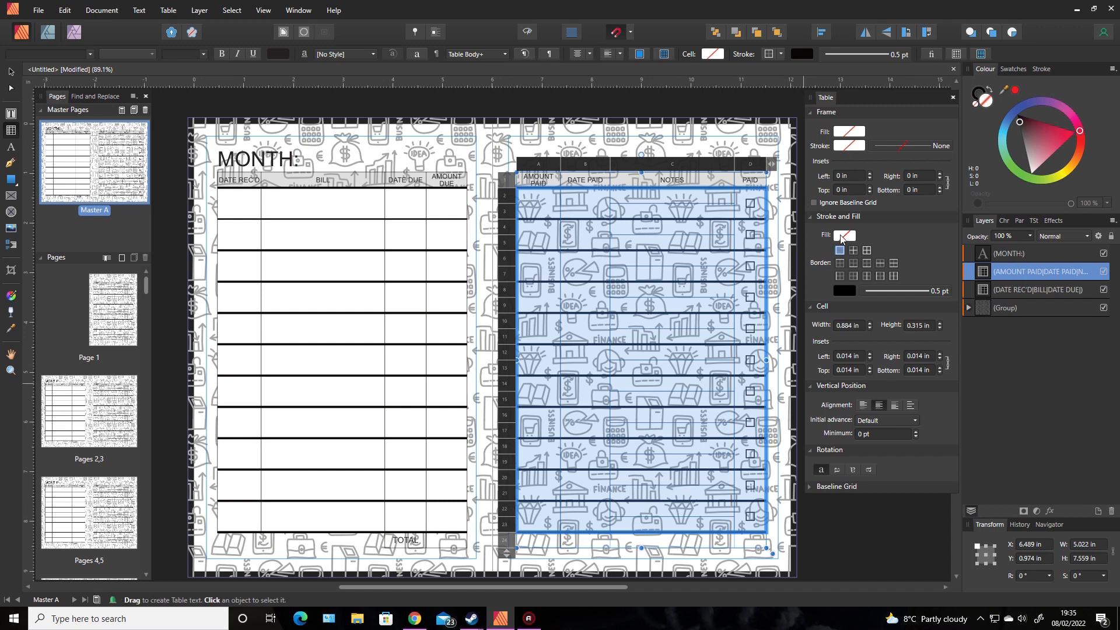
pyautogui.click(844, 236)
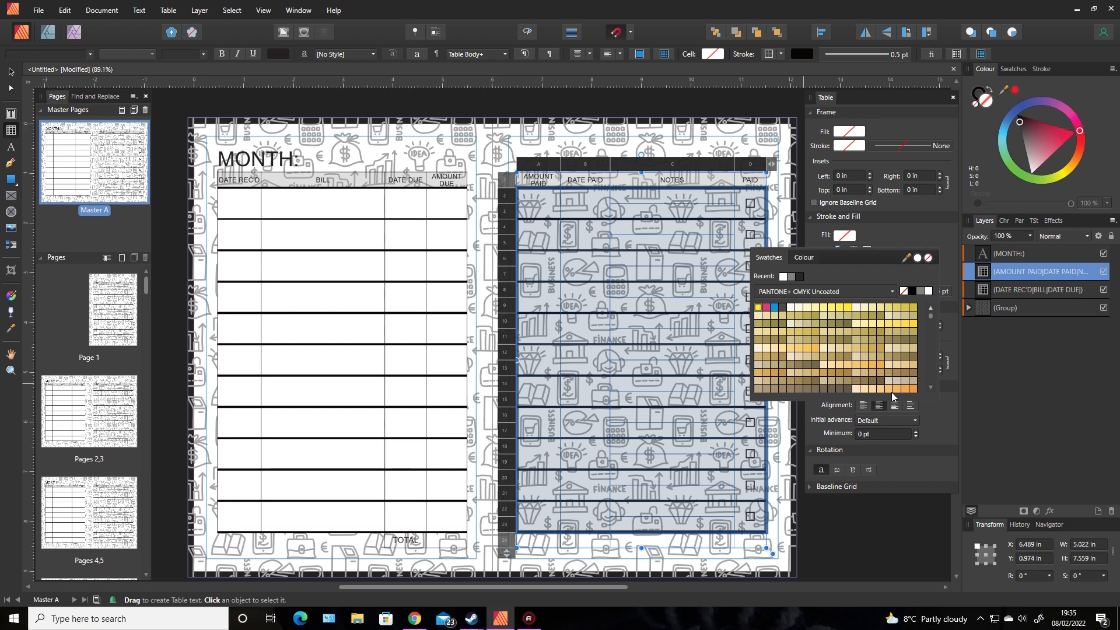
pyautogui.click(920, 291)
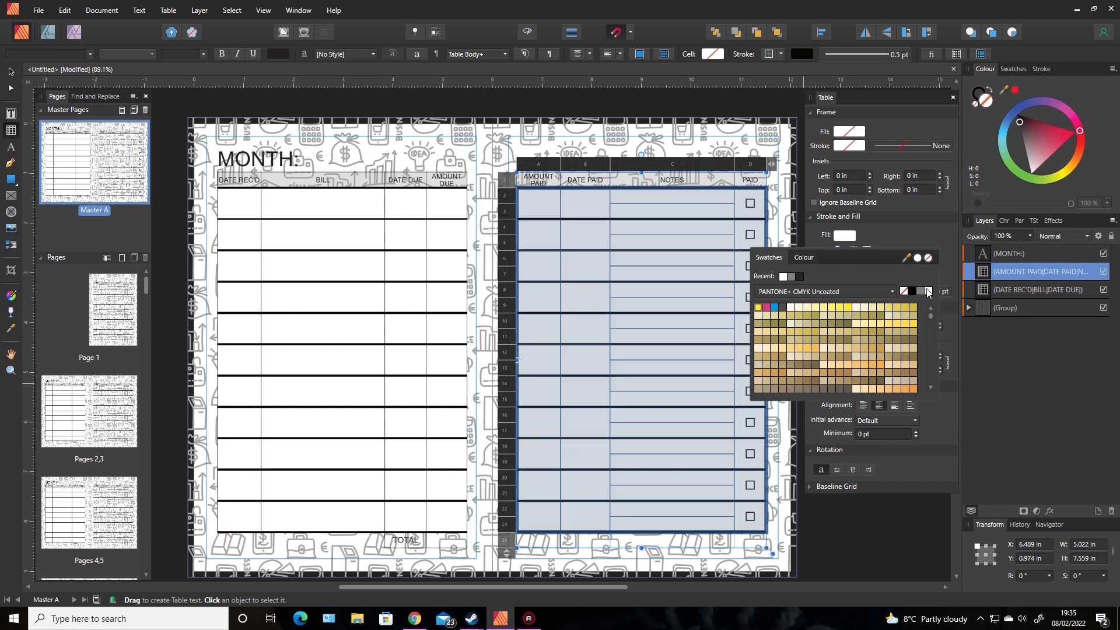
# - Fill the TOTAL label cell and the cell beside it in the left table's last row with white
pyautogui.click(913, 522)
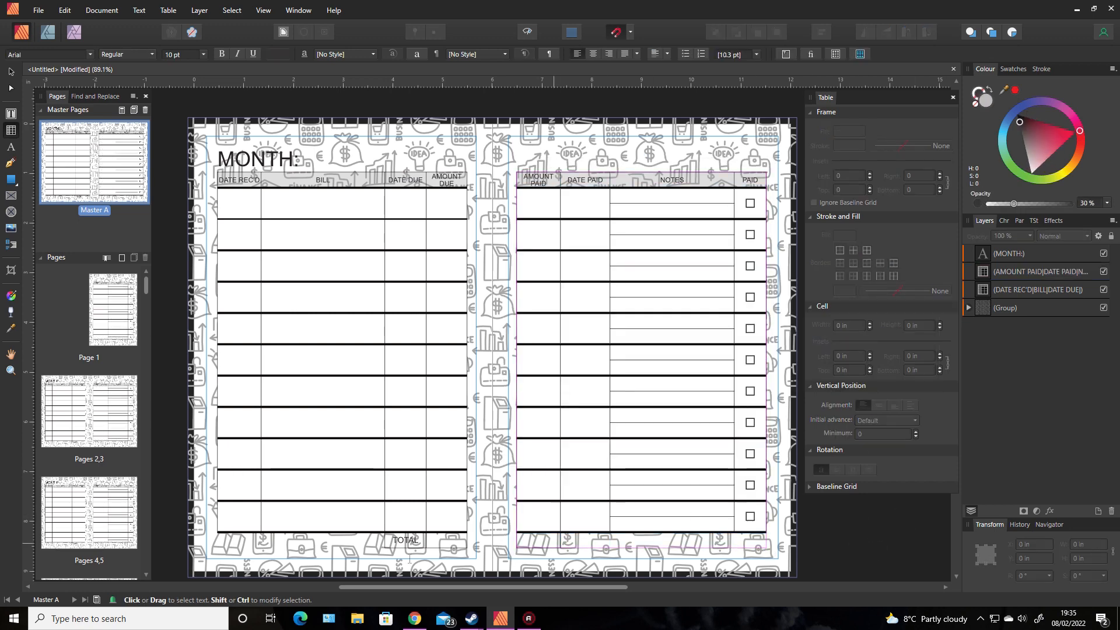
pyautogui.click(436, 537)
pyautogui.click(436, 537)
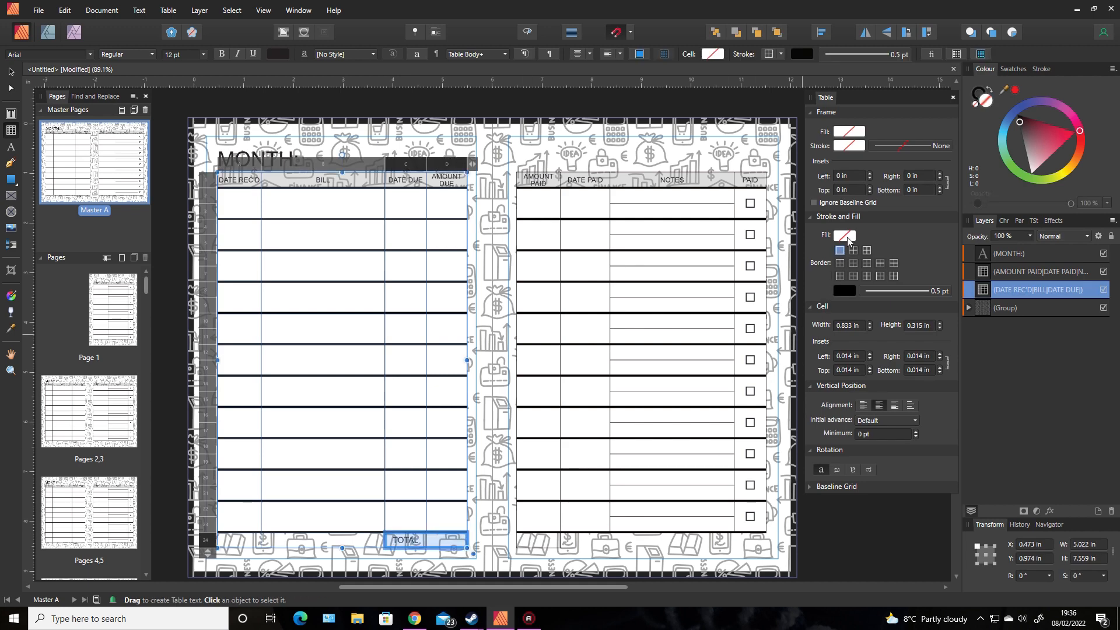
pyautogui.click(847, 237)
pyautogui.click(847, 238)
pyautogui.click(847, 237)
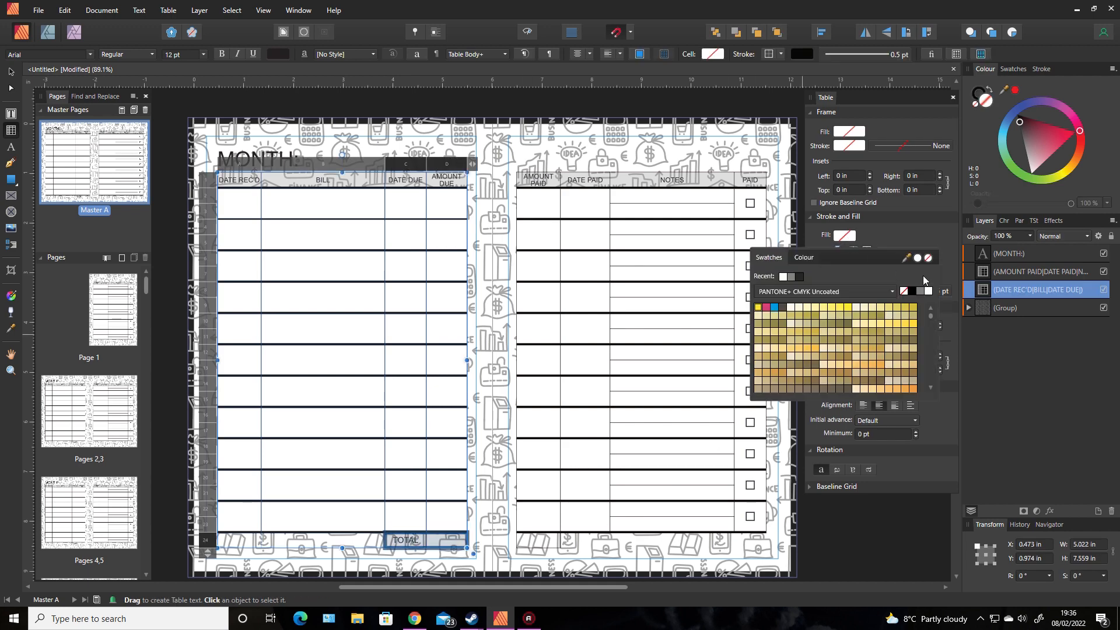
pyautogui.click(927, 292)
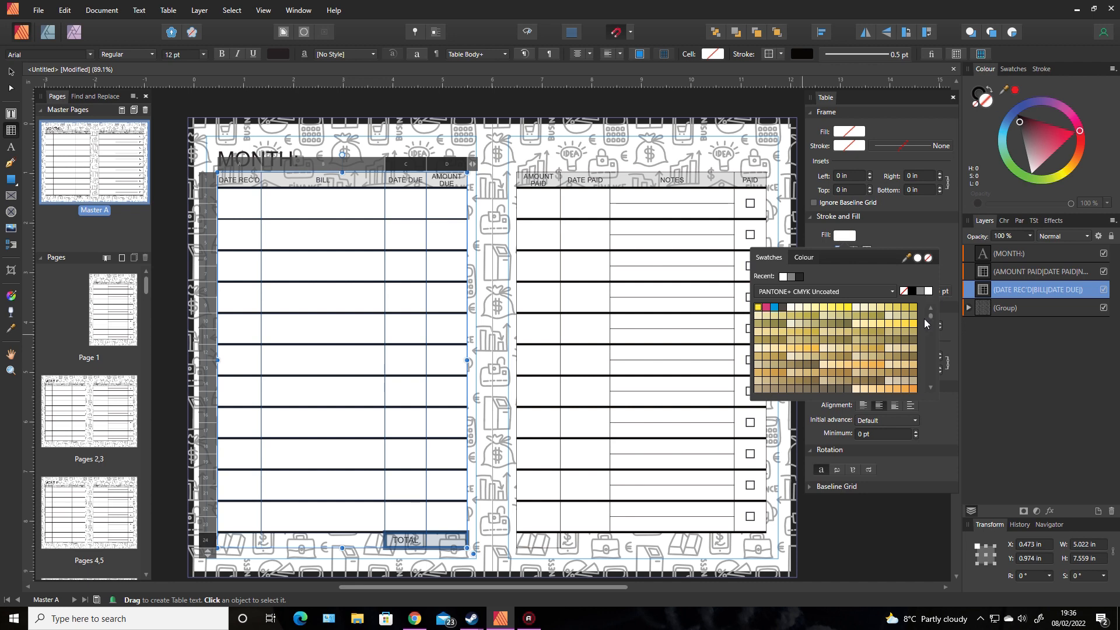
# - Fill the first cell of the right table's last row, under AMOUNT PAID, with white
pyautogui.click(538, 540)
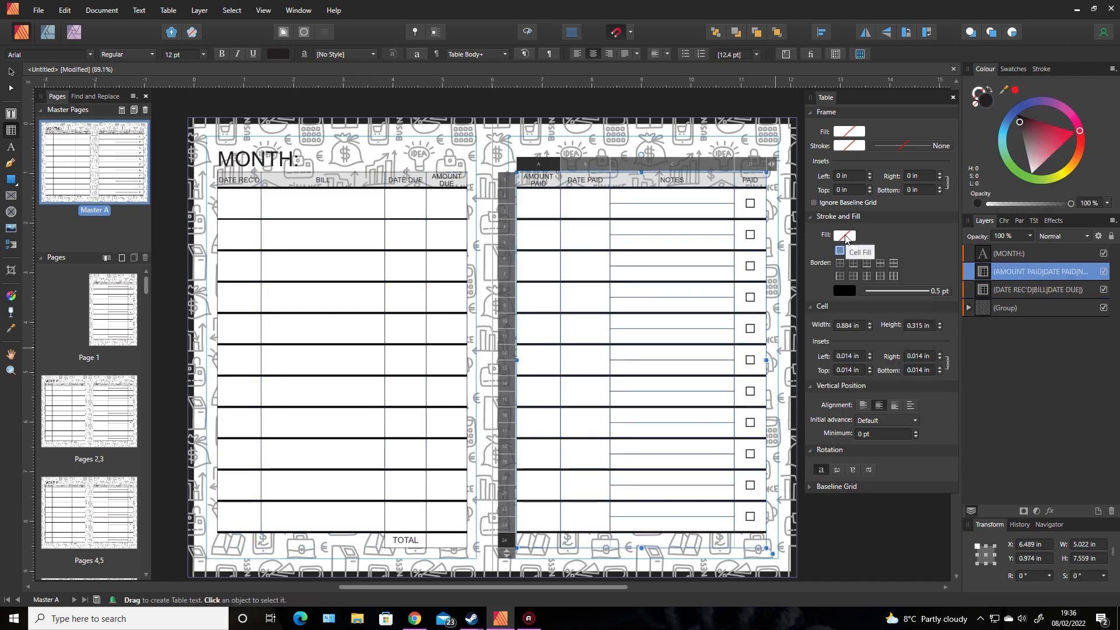
pyautogui.click(846, 236)
pyautogui.click(932, 292)
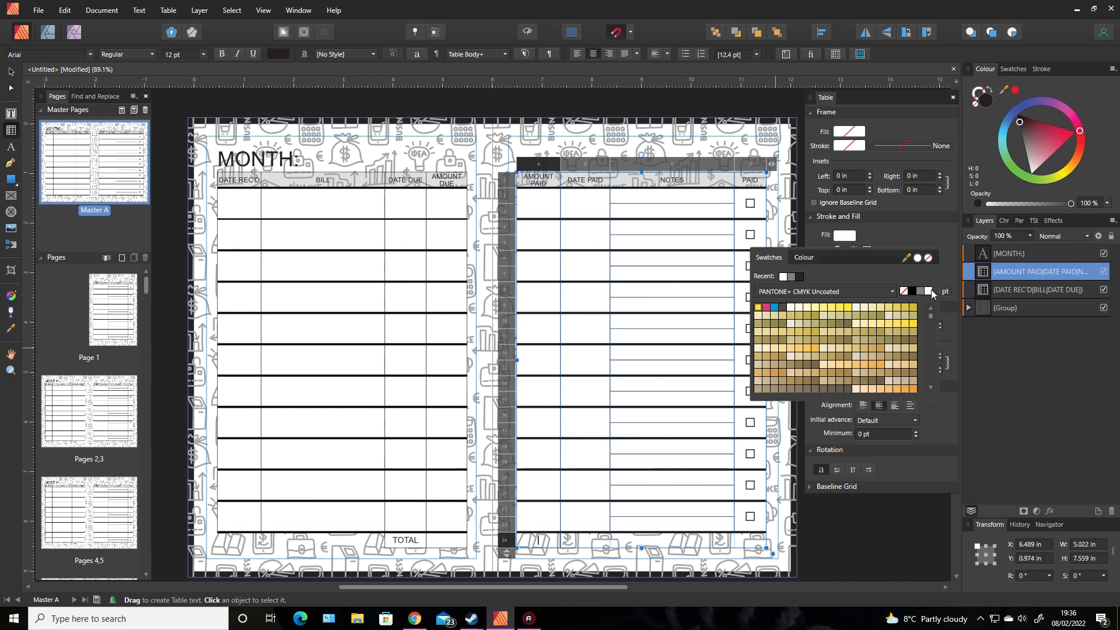
pyautogui.click(858, 549)
pyautogui.click(858, 550)
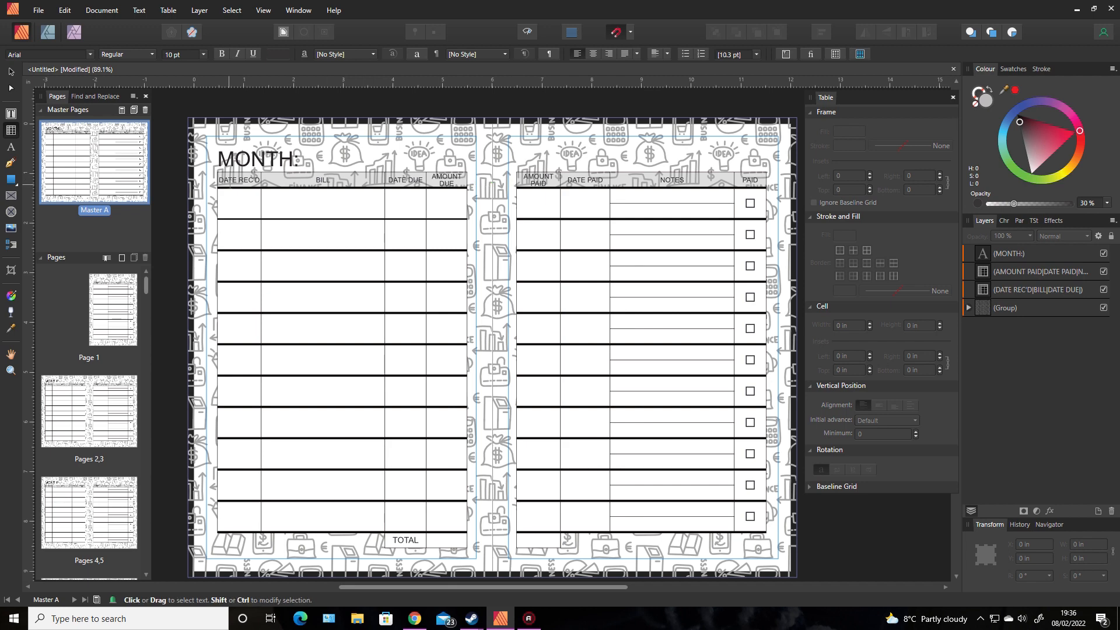
# - Set the grey fill of the header rows in both tables to 100 % opacity
pyautogui.click(228, 180)
pyautogui.moveTo(227, 180); pyautogui.dragTo(446, 181)
pyautogui.moveTo(1013, 203); pyautogui.dragTo(1096, 205)
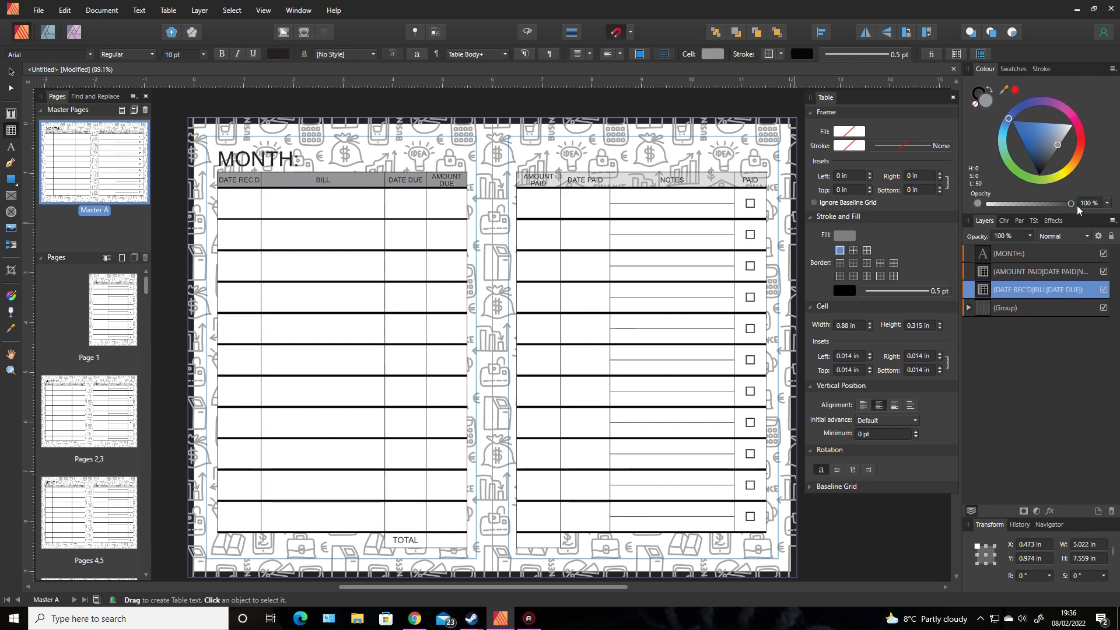
pyautogui.click(538, 180)
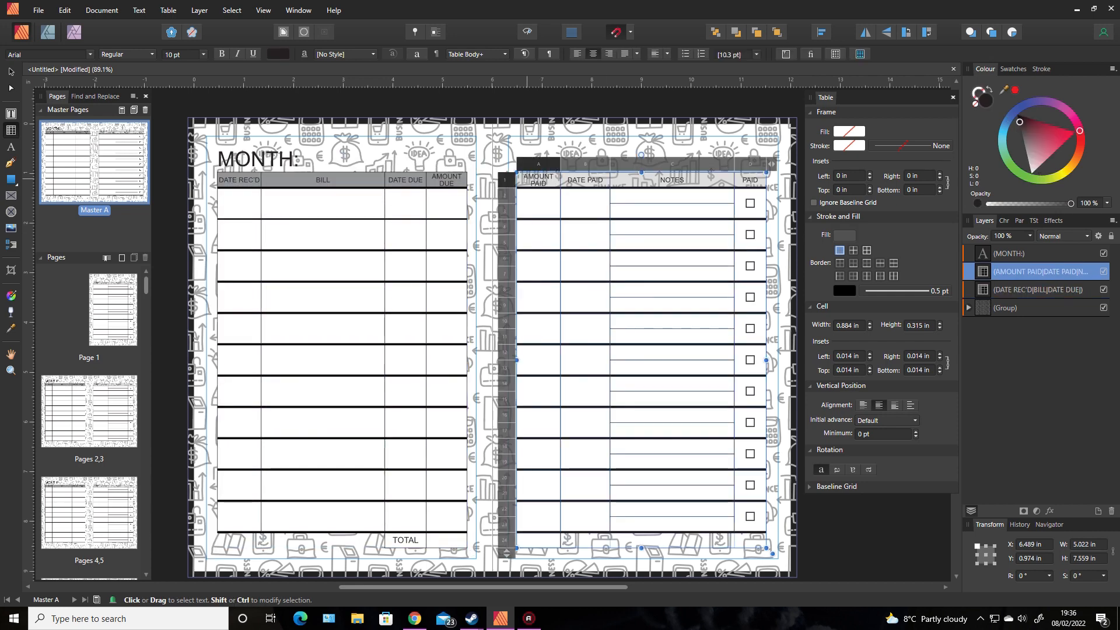
pyautogui.moveTo(538, 180); pyautogui.dragTo(753, 180)
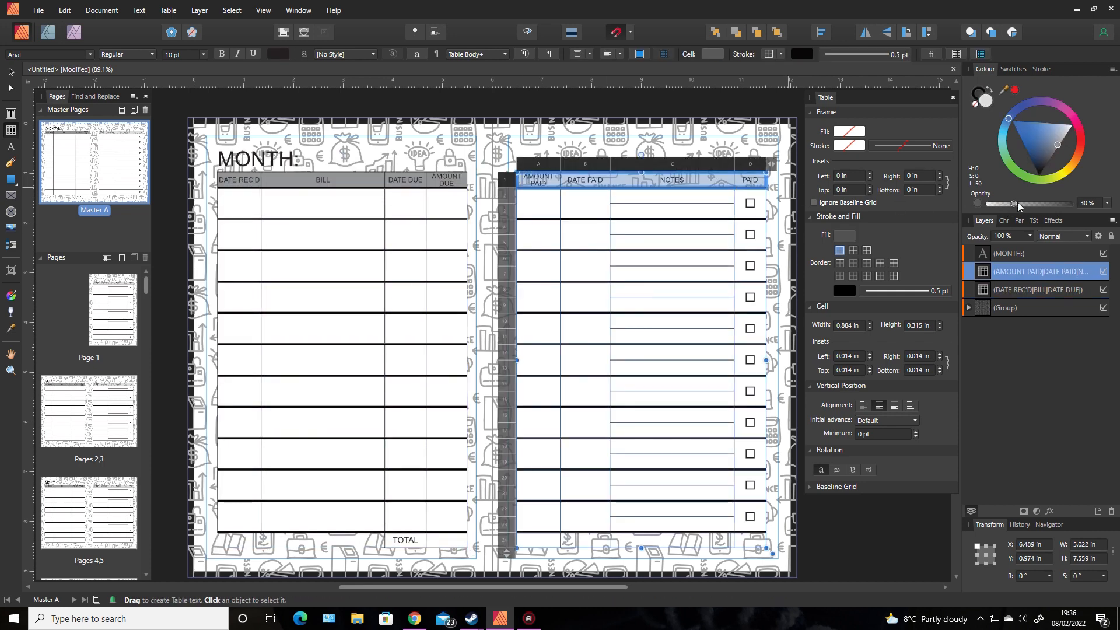
pyautogui.moveTo(1020, 204); pyautogui.dragTo(1070, 203)
# - Lighten the left table's header row fill to a light grey with lightness 84
pyautogui.click(1038, 289)
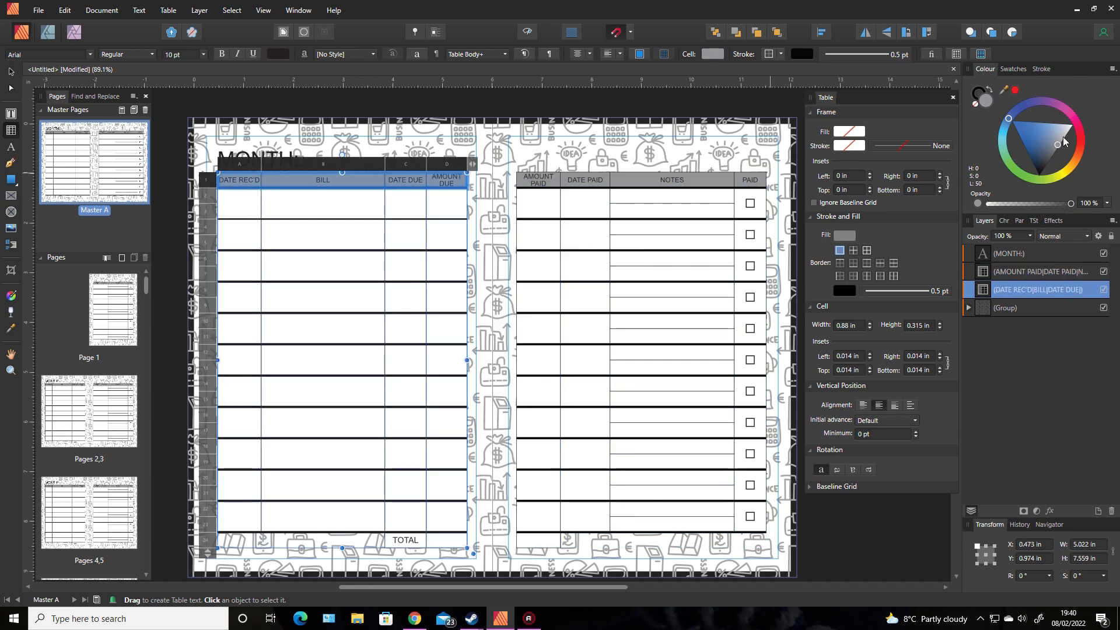
pyautogui.click(1063, 137)
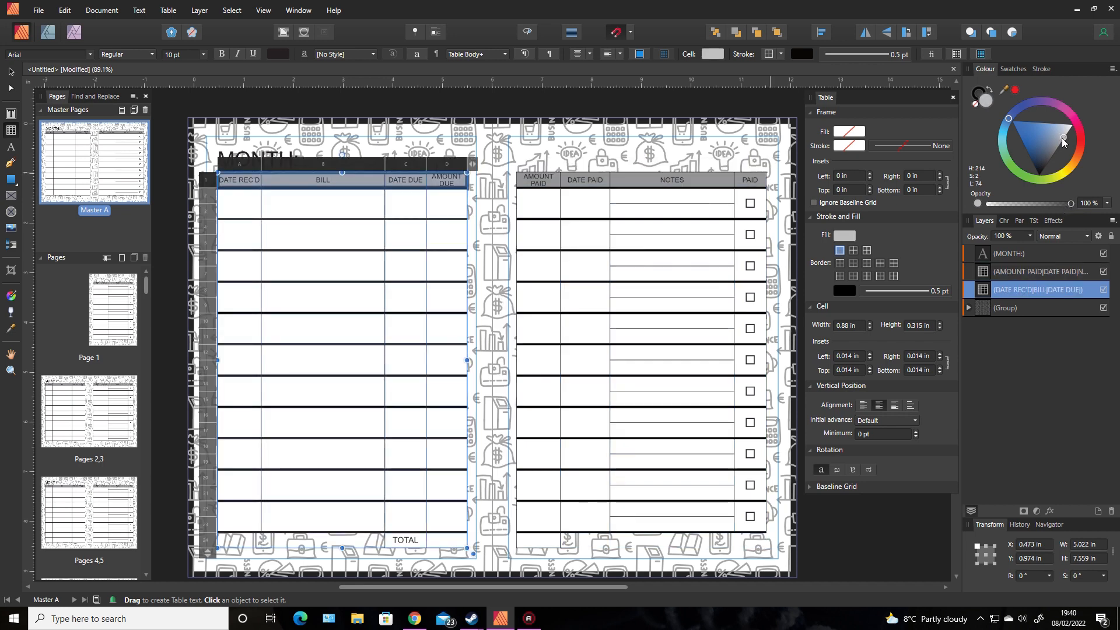
pyautogui.click(1069, 135)
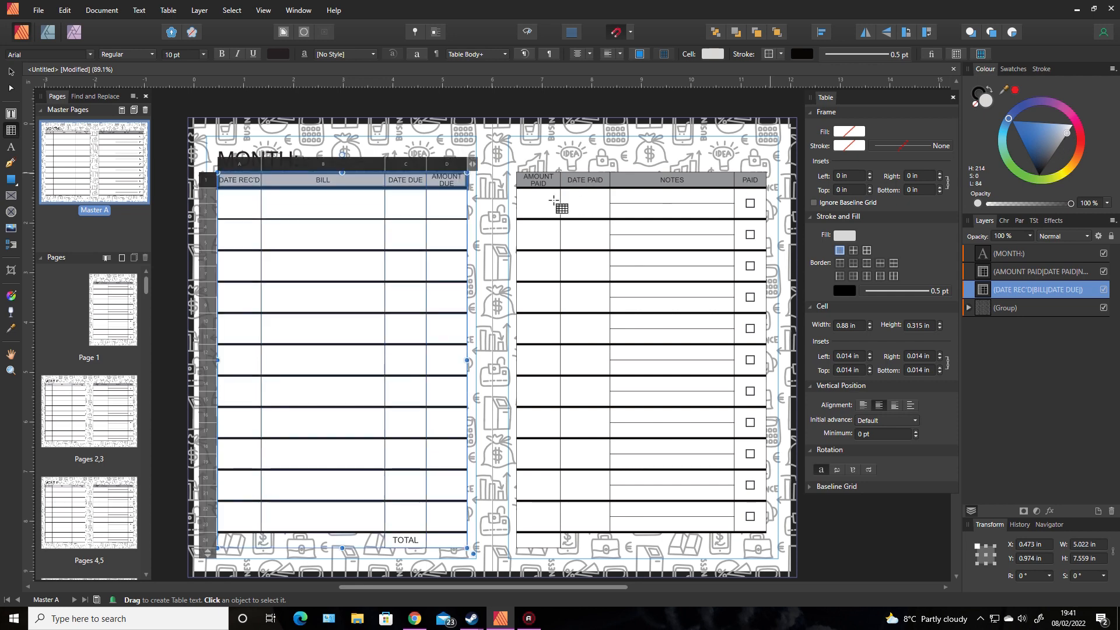
# - Sample the left table's light grey header colour and apply it as the fill of the right table's header row
pyautogui.click(527, 180)
pyautogui.moveTo(526, 180); pyautogui.dragTo(909, 135)
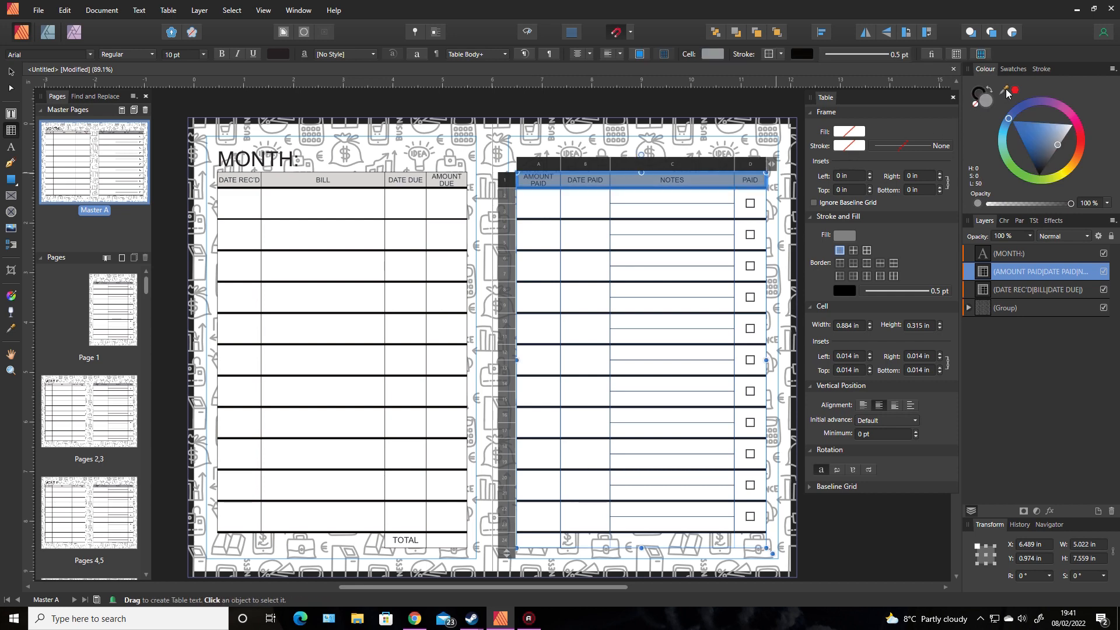
pyautogui.moveTo(1006, 92); pyautogui.dragTo(364, 185)
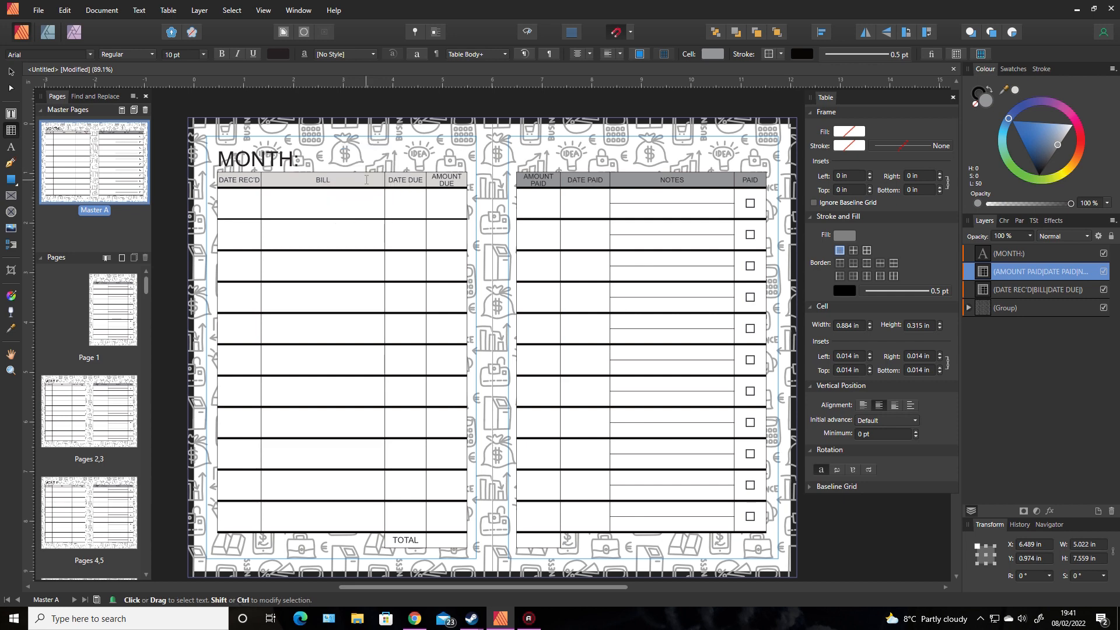
pyautogui.click(1014, 93)
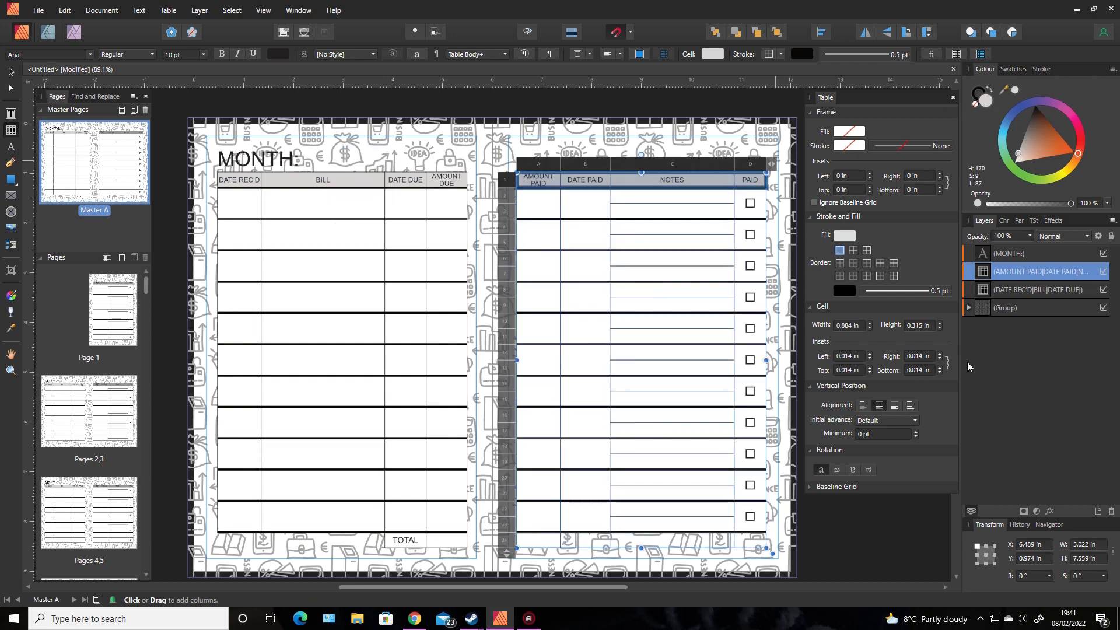
pyautogui.click(862, 535)
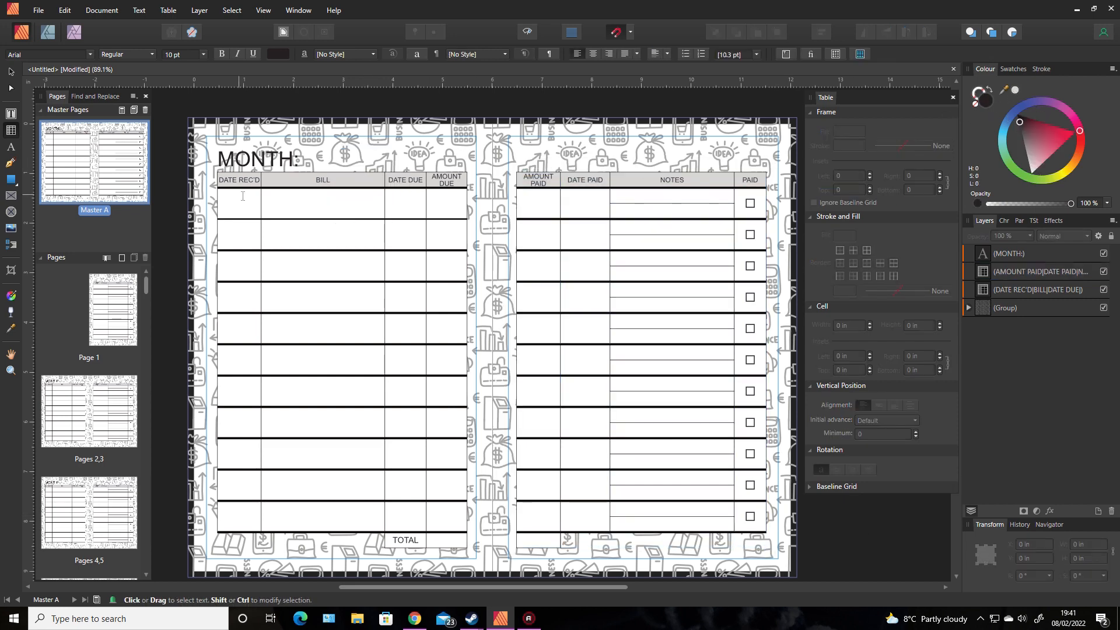
# - Draw a light grey rectangle about 5.02 × 0.47 in directly above the left table and place it behind the MONTH: heading
pyautogui.click(12, 179)
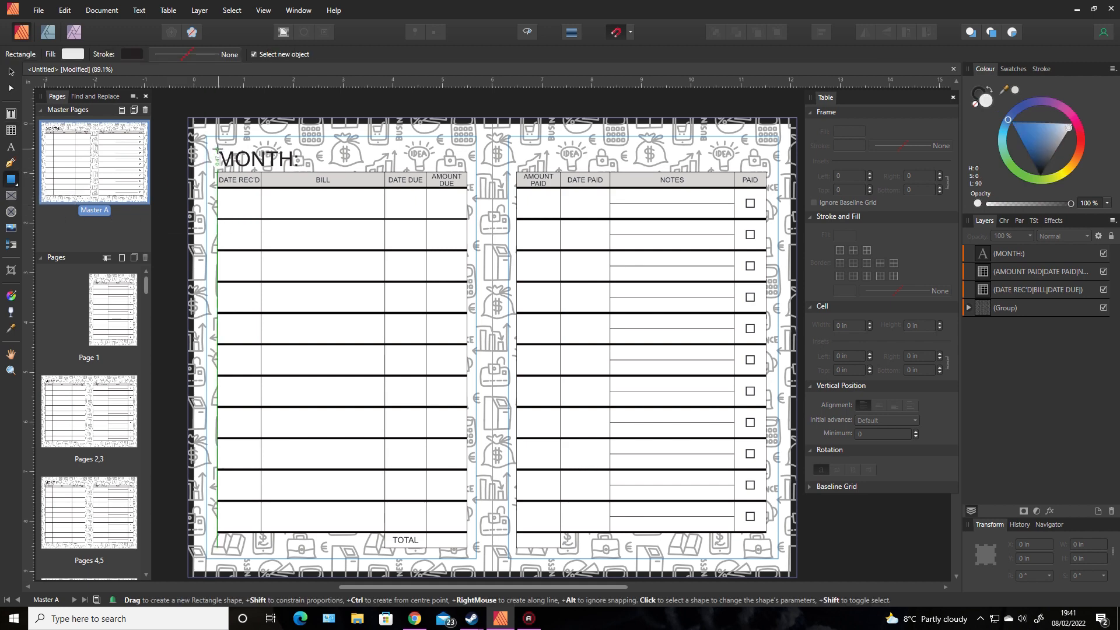
pyautogui.moveTo(217, 149)
pyautogui.mouseDown()
pyautogui.moveTo(295, 171)
pyautogui.moveTo(466, 171)
pyautogui.mouseUp()
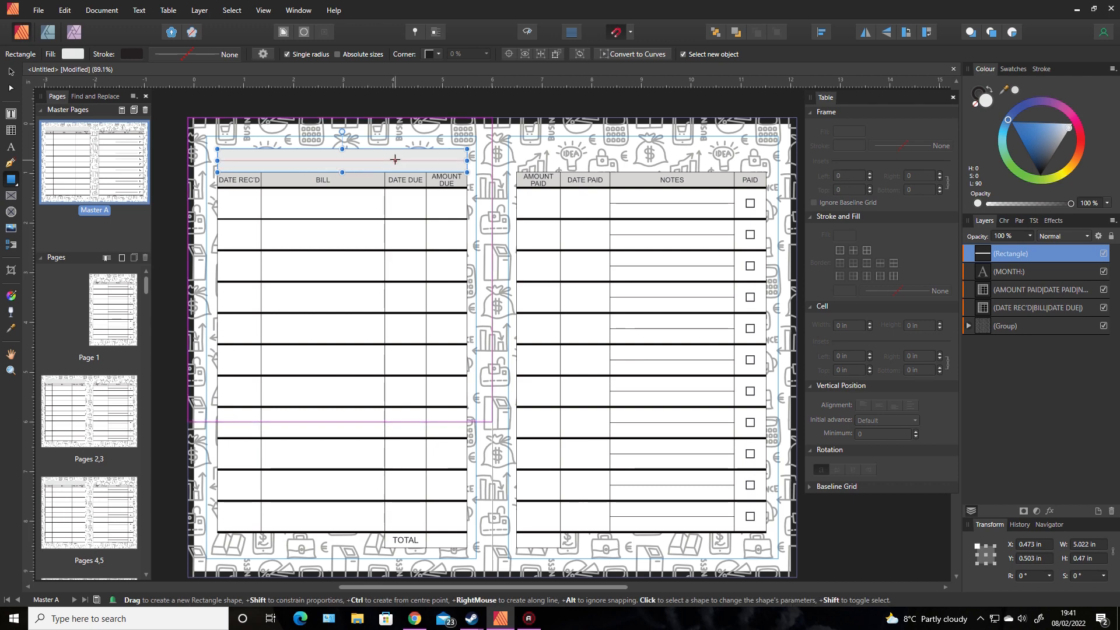
pyautogui.moveTo(973, 255); pyautogui.dragTo(971, 281)
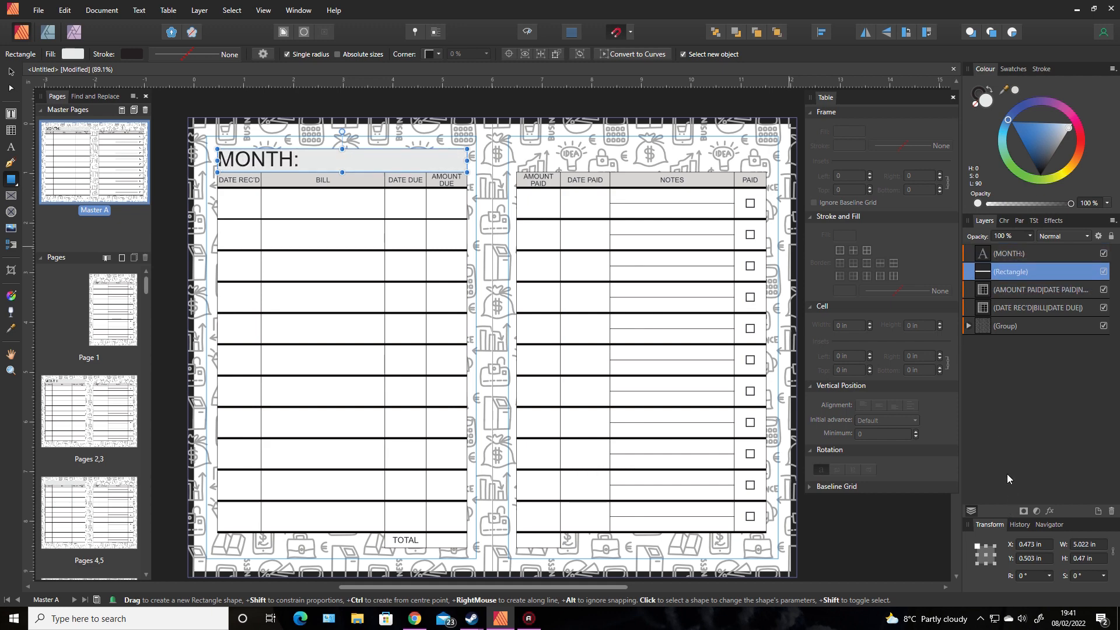
pyautogui.click(897, 523)
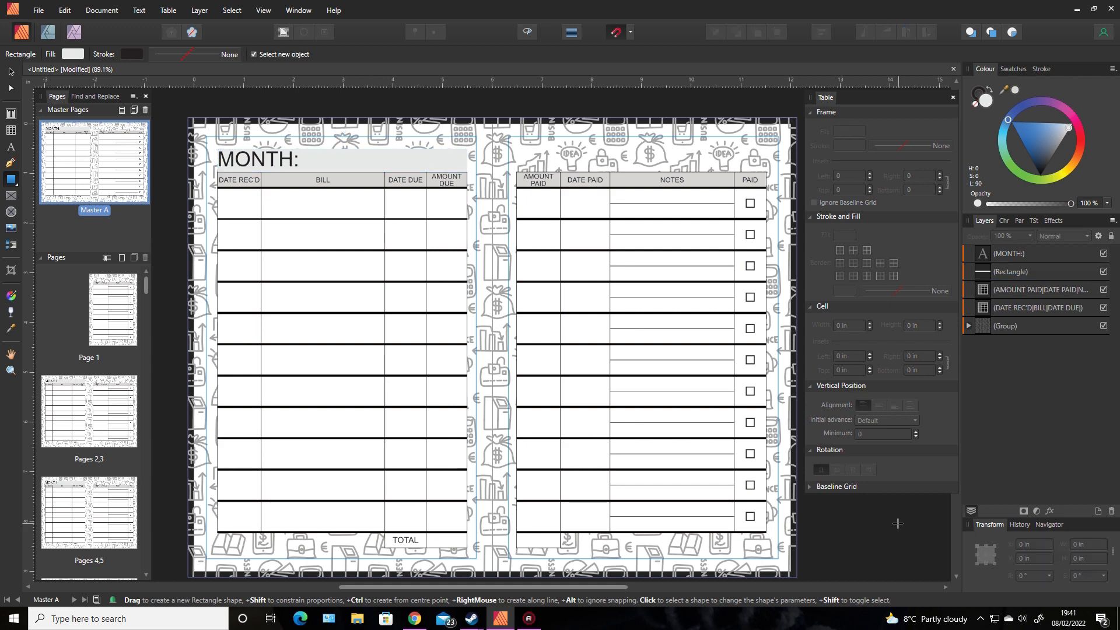
# - Extend the heading rectangle's top edge slightly upward and nudge the MONTH: text slightly right within it
pyautogui.click(319, 153)
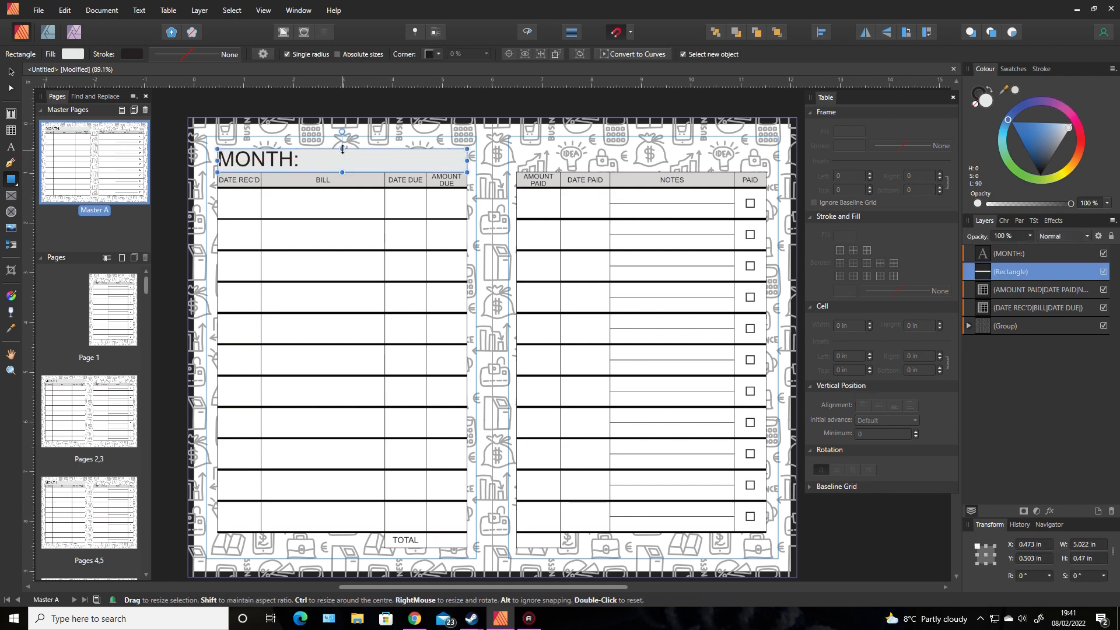
pyautogui.moveTo(342, 149); pyautogui.dragTo(342, 152)
pyautogui.click(177, 229)
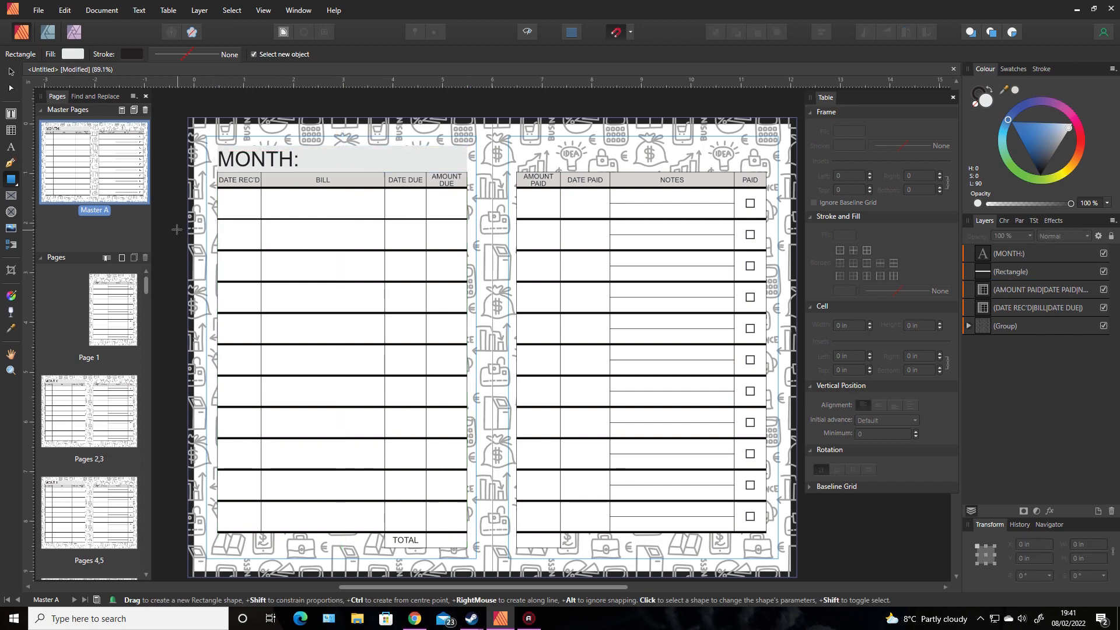
pyautogui.click(221, 158)
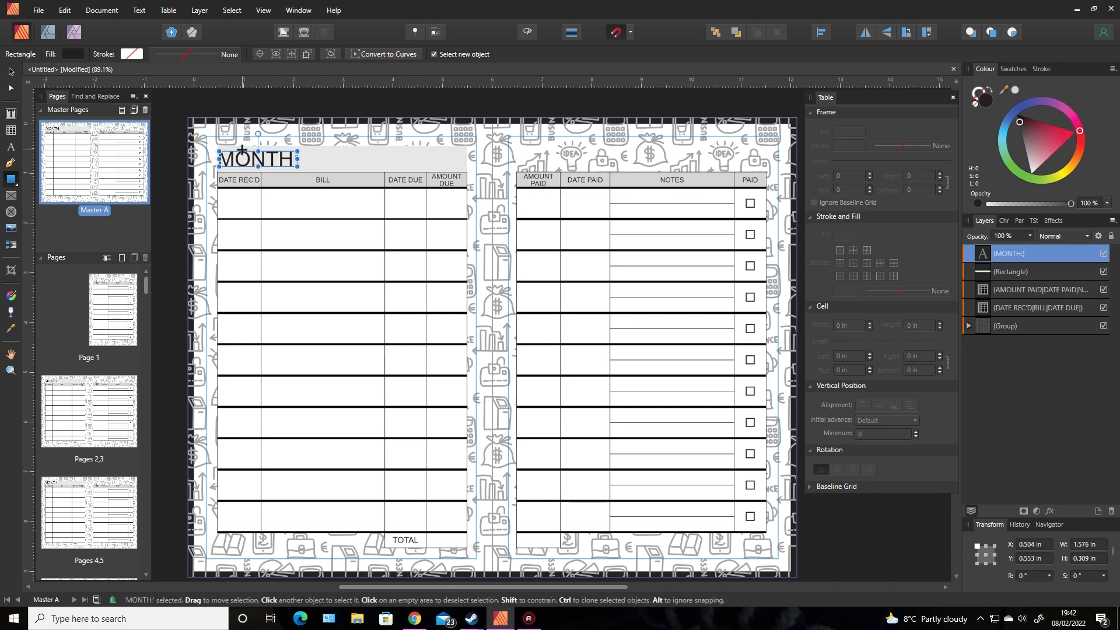
pyautogui.moveTo(243, 157); pyautogui.dragTo(244, 157)
pyautogui.press('v')
pyautogui.click(187, 264)
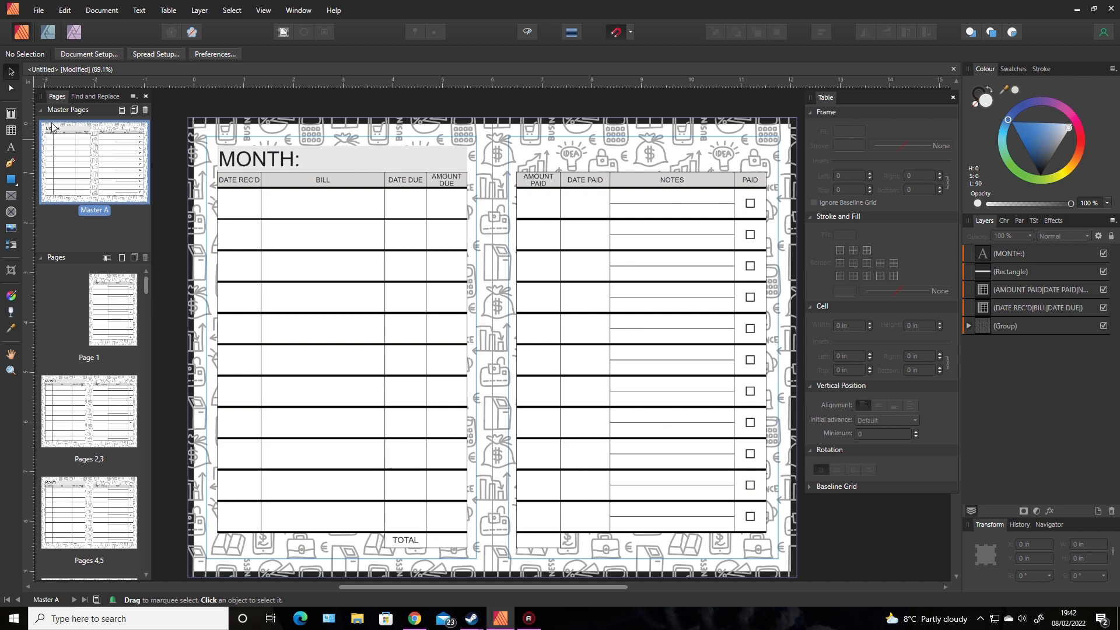
# - Show the Glyph Browser
pyautogui.click(264, 10)
pyautogui.moveTo(298, 10)
pyautogui.moveTo(260, 10)
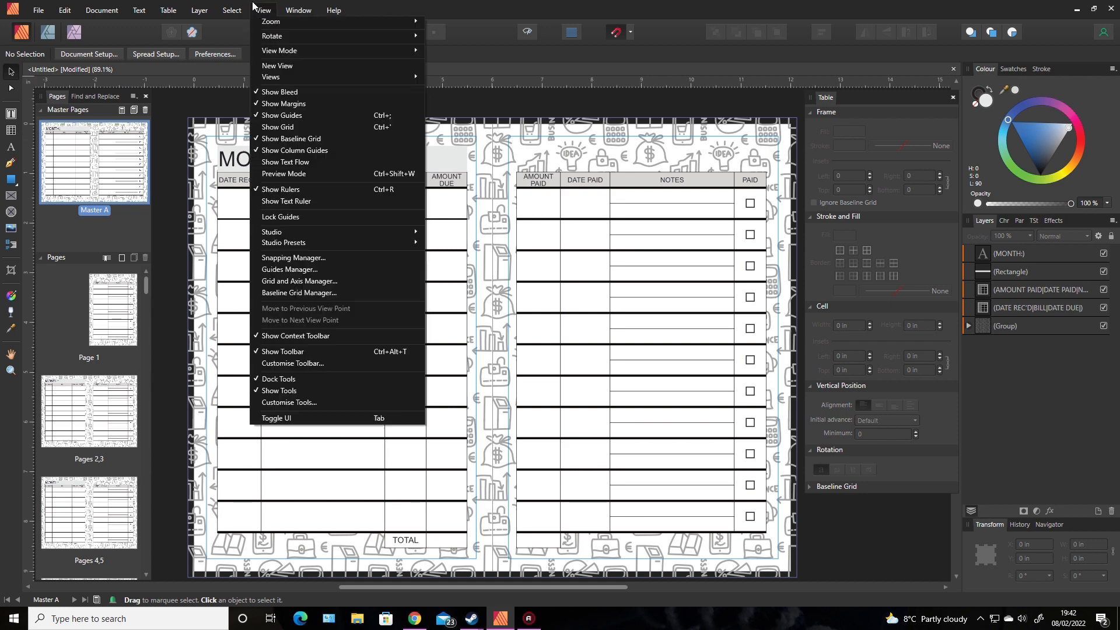
pyautogui.moveTo(270, 233)
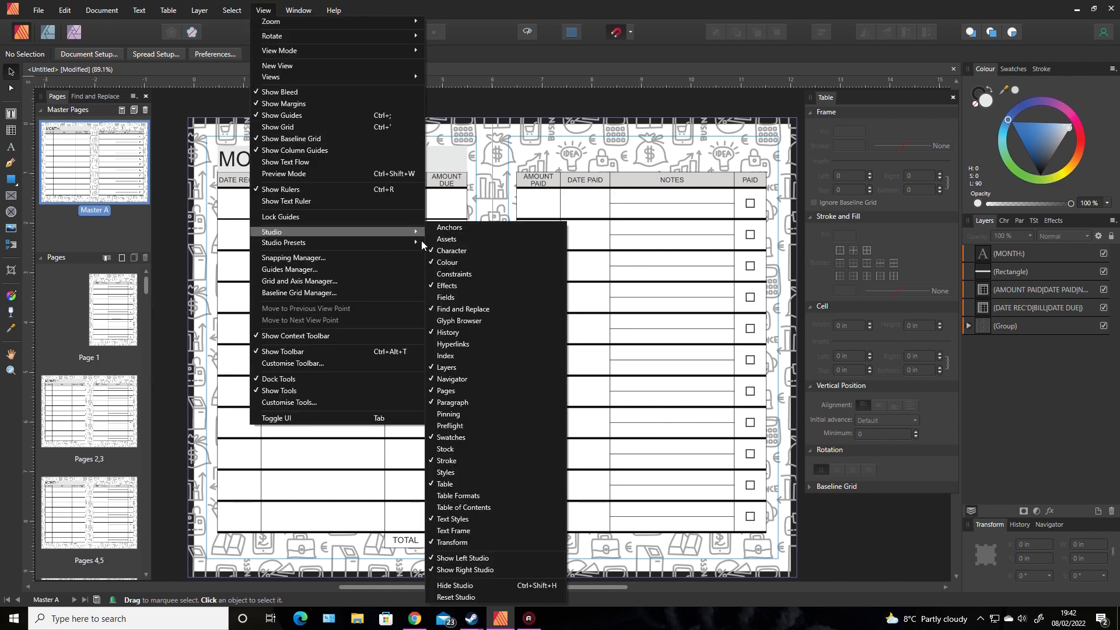
pyautogui.click(468, 322)
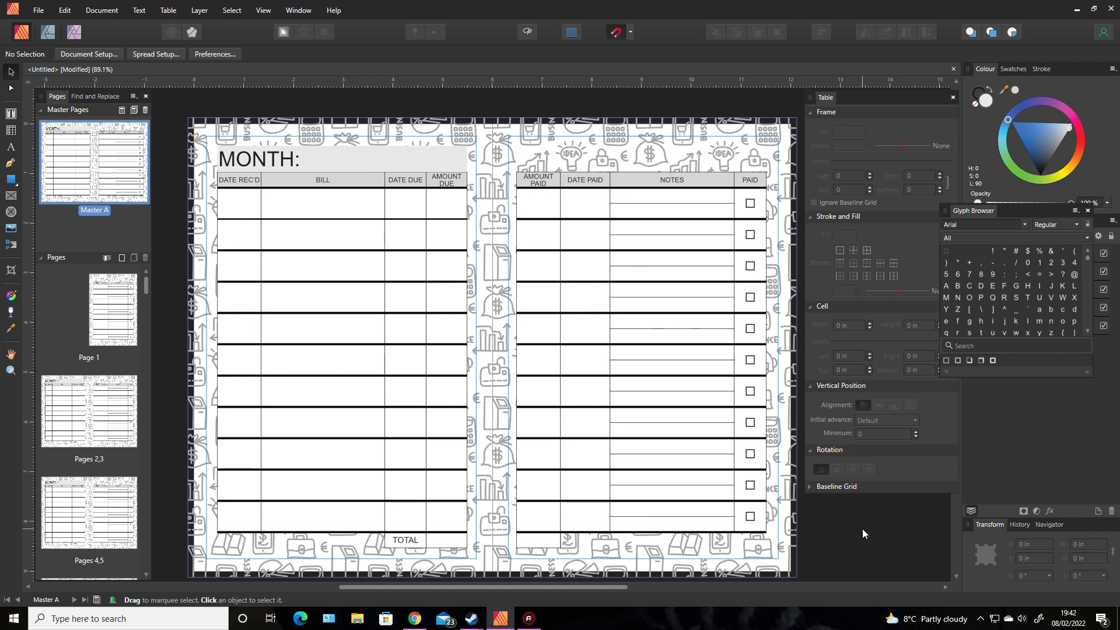
# - Insert an empty box glyph into a DATE PAID cell of the right table, and undo the insertion
pyautogui.click(945, 359)
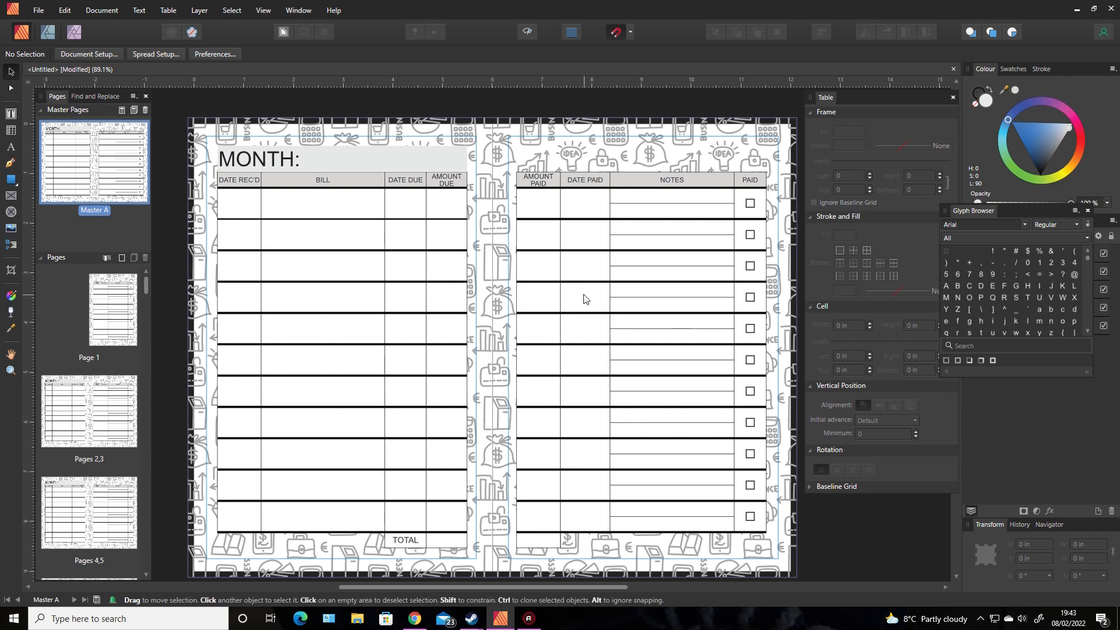
pyautogui.click(585, 296)
pyautogui.click(946, 360)
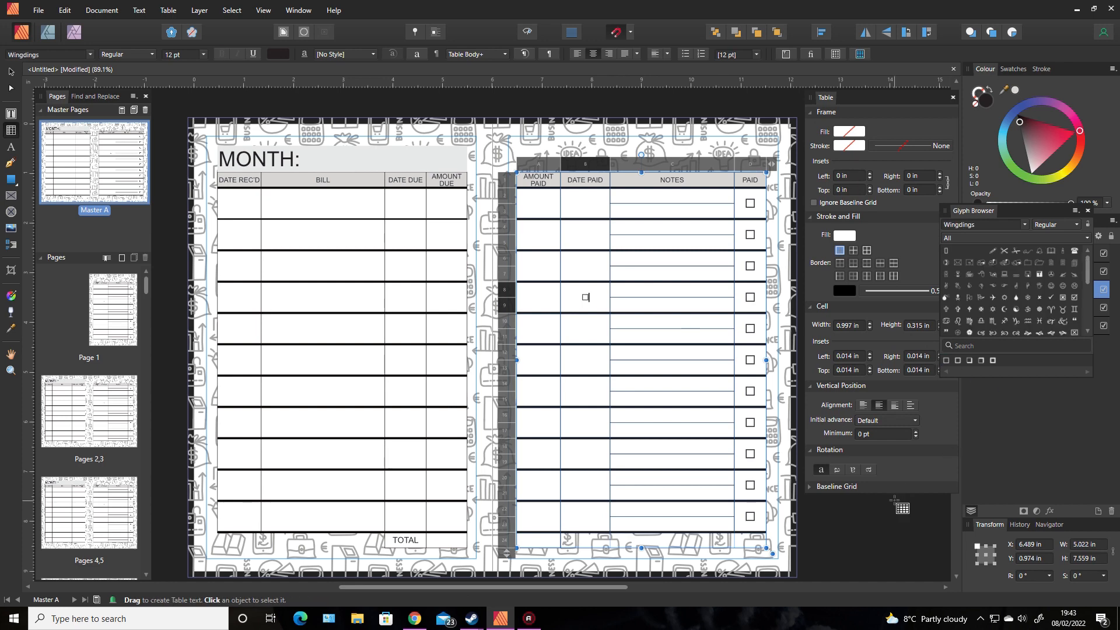
pyautogui.hotkey('ctrl', 'z')
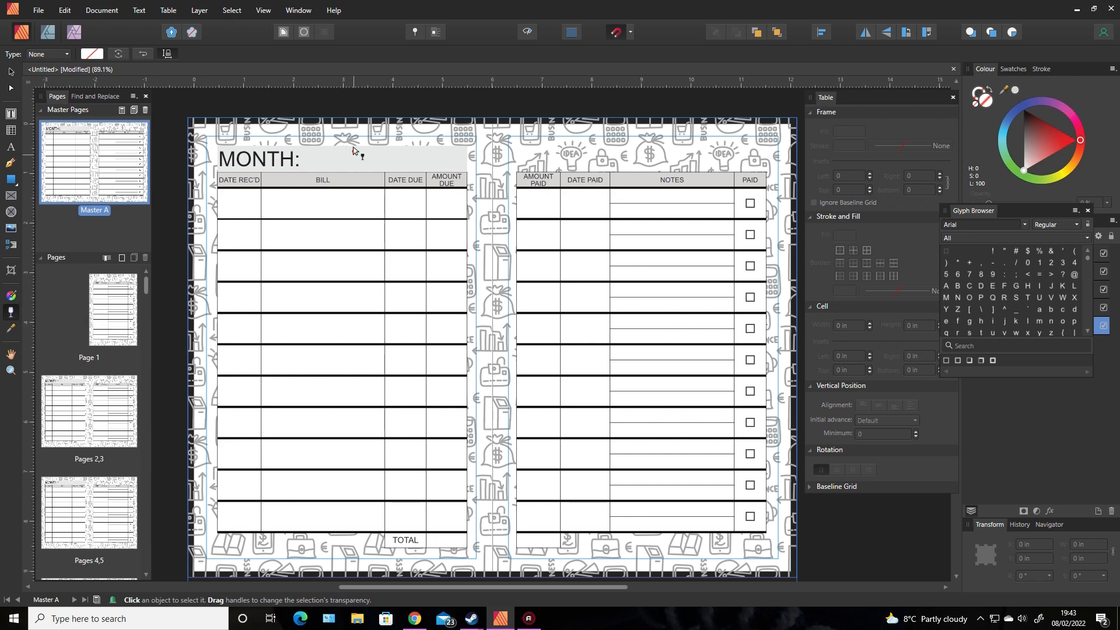
# - Apply a linear transparency gradient to the background pattern group, opaque at the page top and fading out at the bottom margin
pyautogui.moveTo(349, 125); pyautogui.dragTo(345, 560)
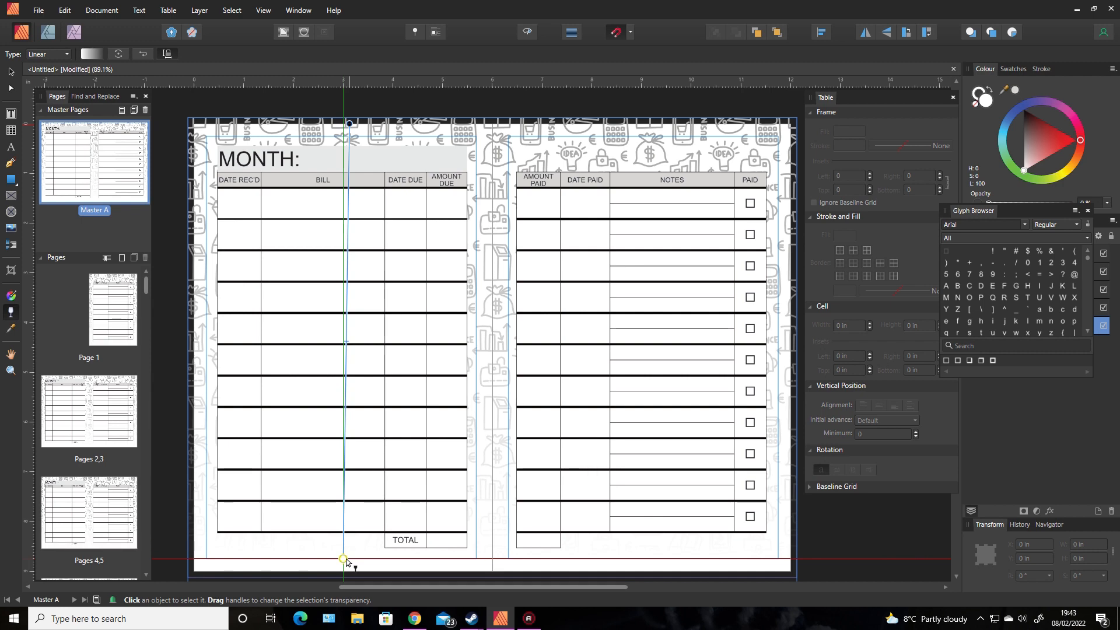
pyautogui.moveTo(344, 559); pyautogui.dragTo(345, 562)
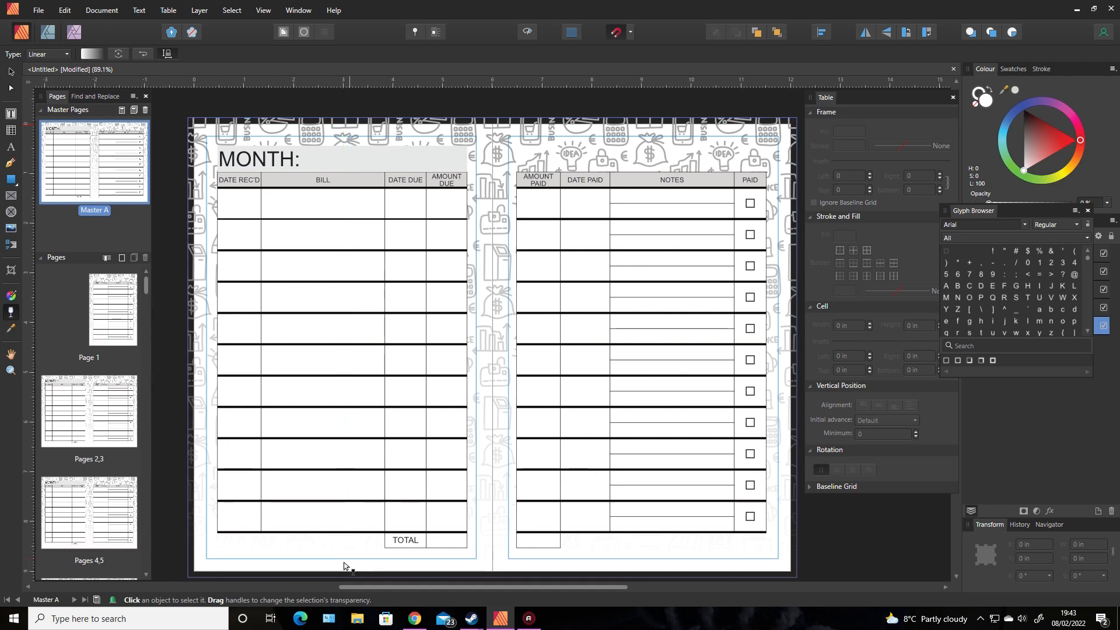
pyautogui.click(169, 463)
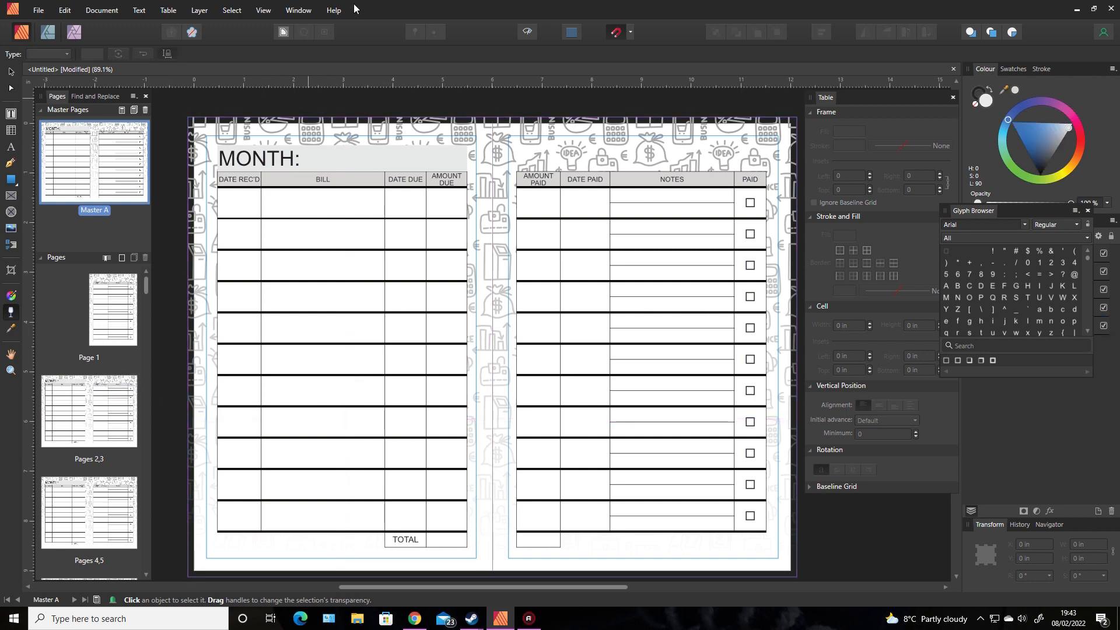
# - Hide the bleed and the margin guides in the master page view
pyautogui.click(262, 11)
pyautogui.click(282, 90)
pyautogui.click(267, 13)
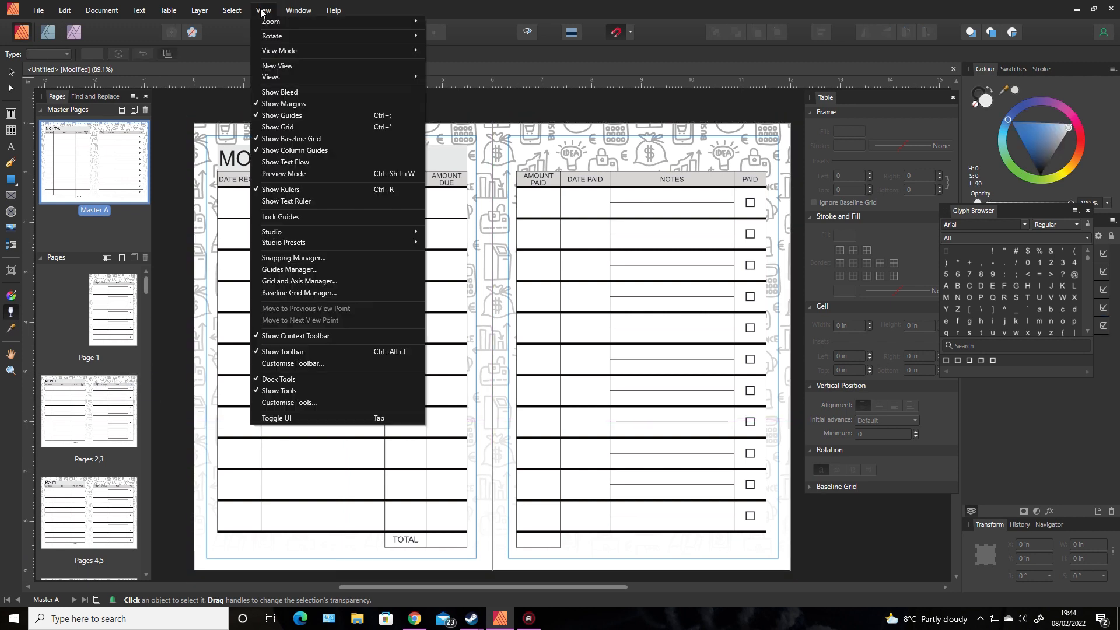
pyautogui.click(282, 103)
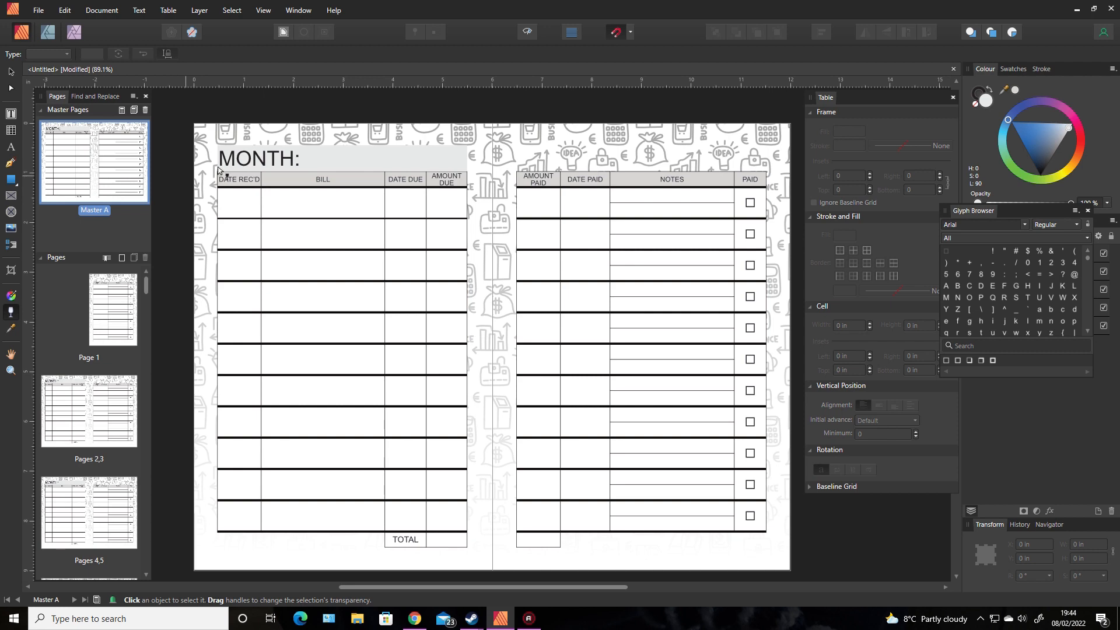
pyautogui.click(10, 71)
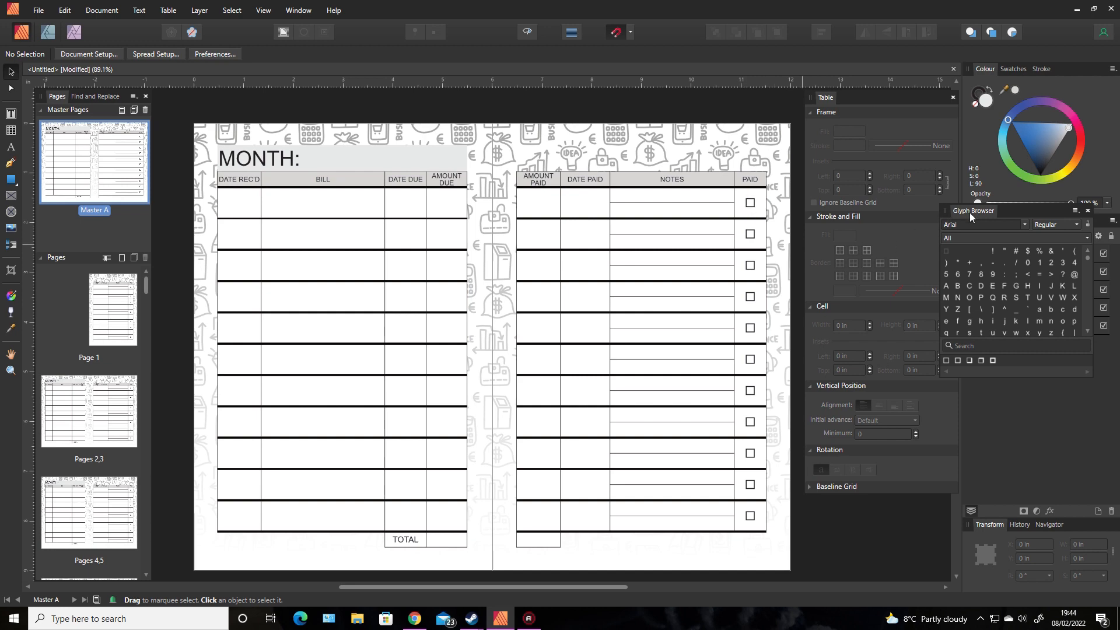
# - Switch the Glyph Browser font to Wingdings and insert a hollow circle glyph into the fourth DATE PAID cell of the right table
pyautogui.click(1021, 225)
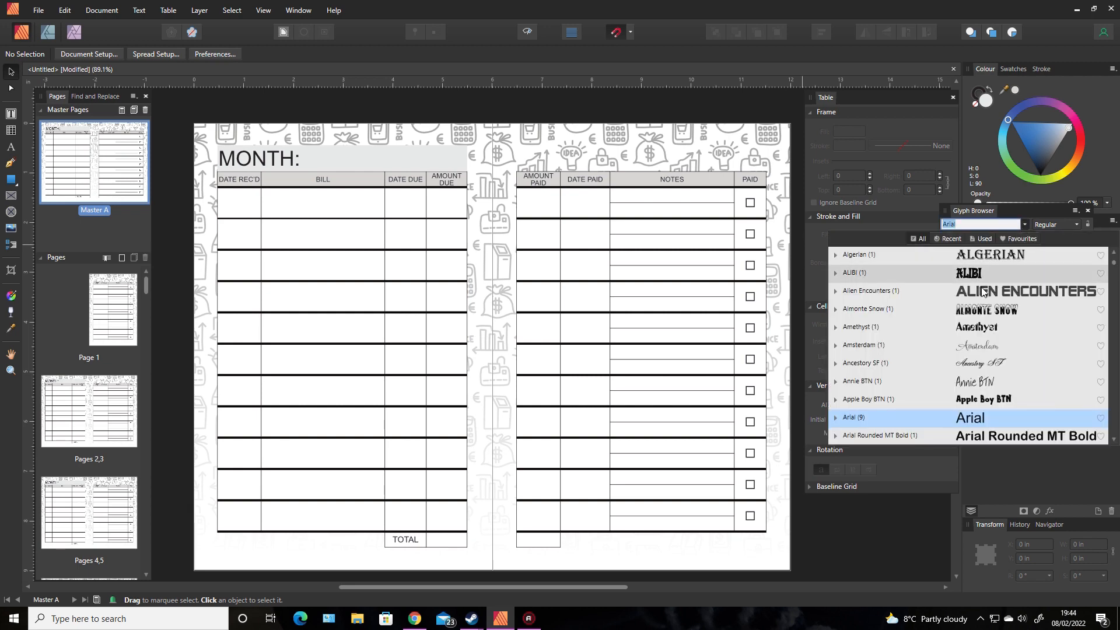
pyautogui.write('wing')
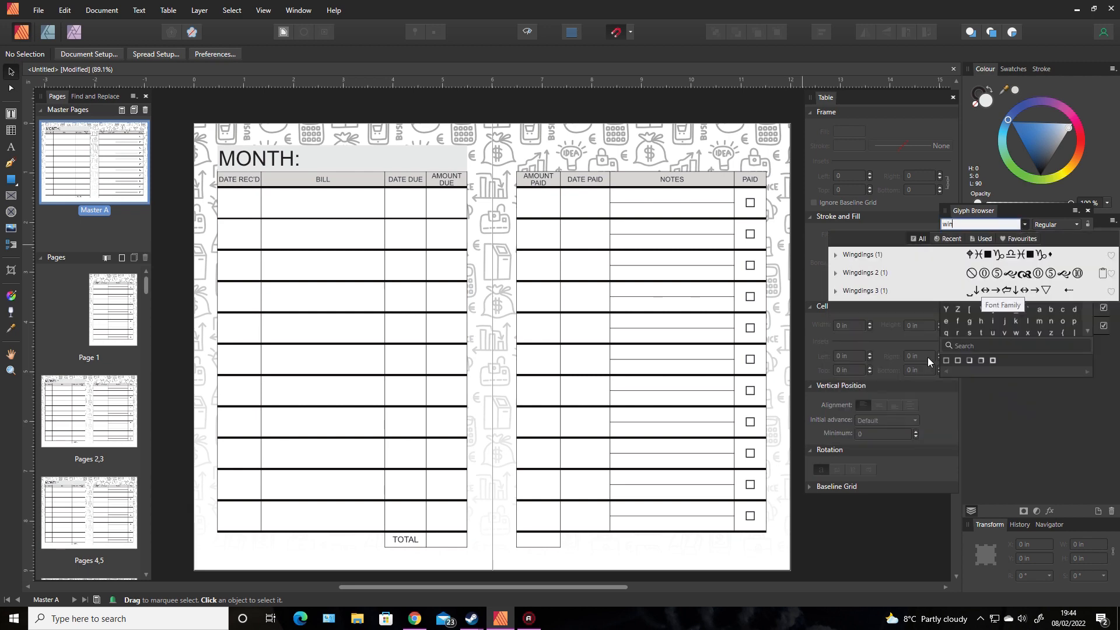
pyautogui.click(880, 257)
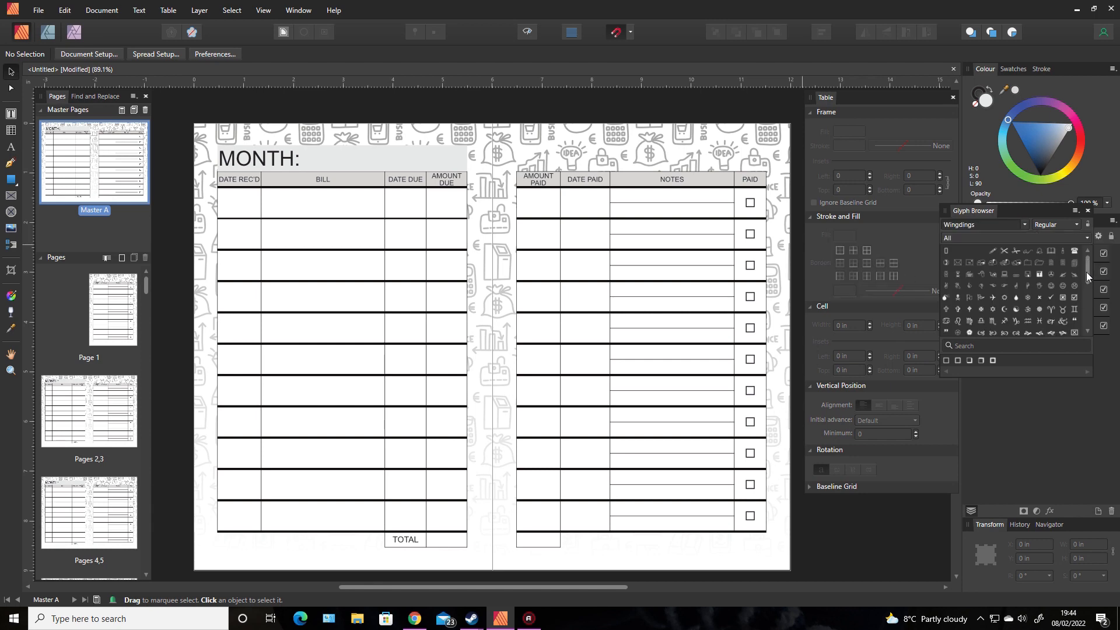
pyautogui.moveTo(1087, 270); pyautogui.dragTo(1088, 300)
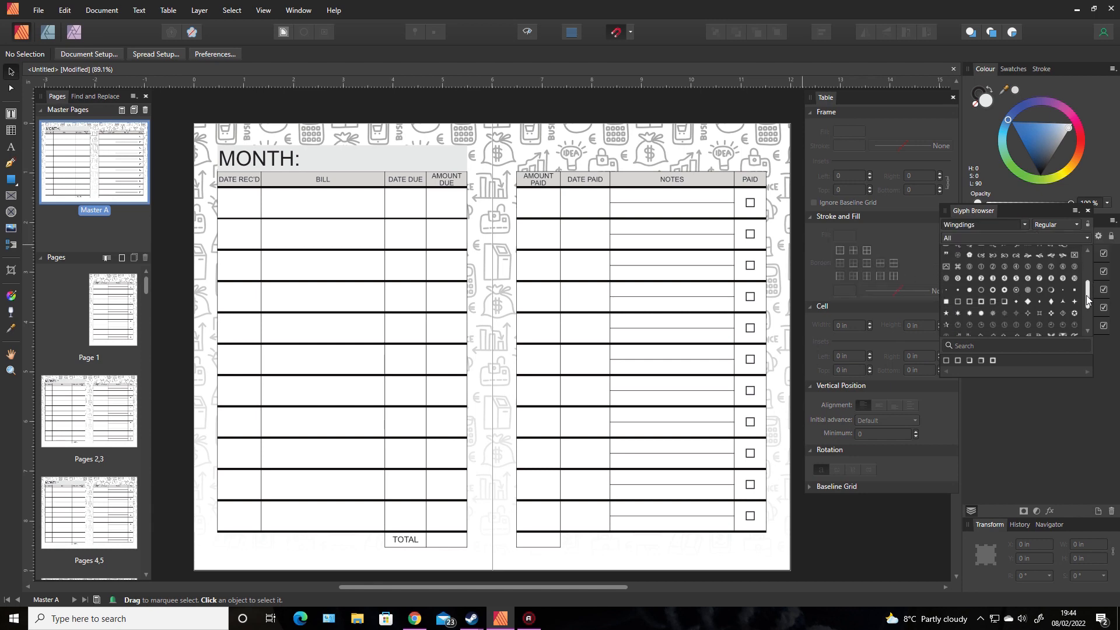
pyautogui.click(588, 298)
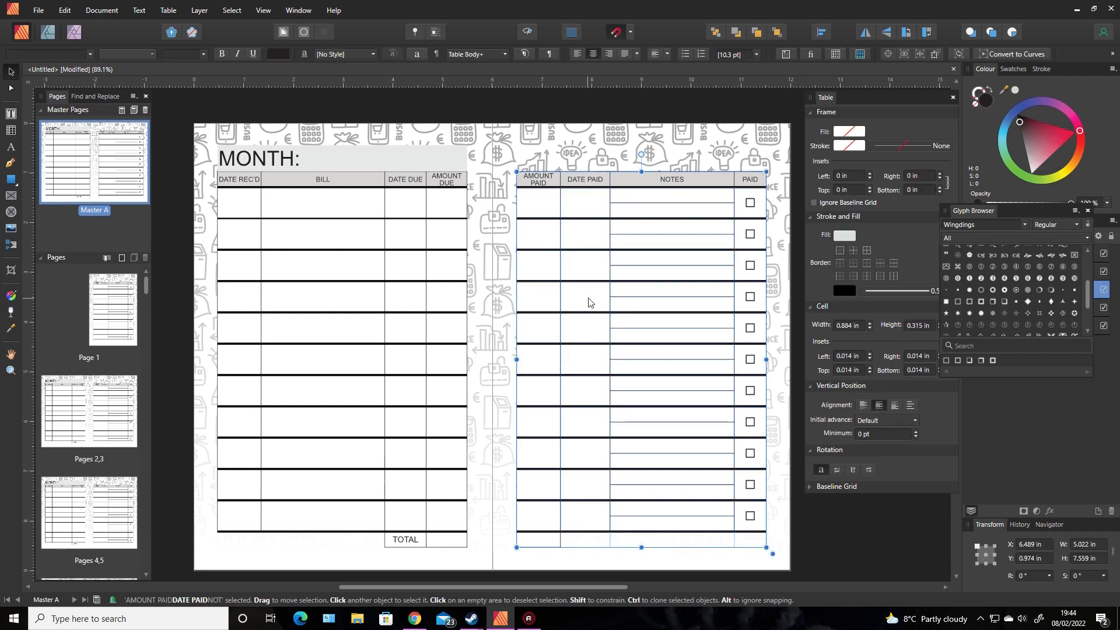
pyautogui.doubleClick(981, 291)
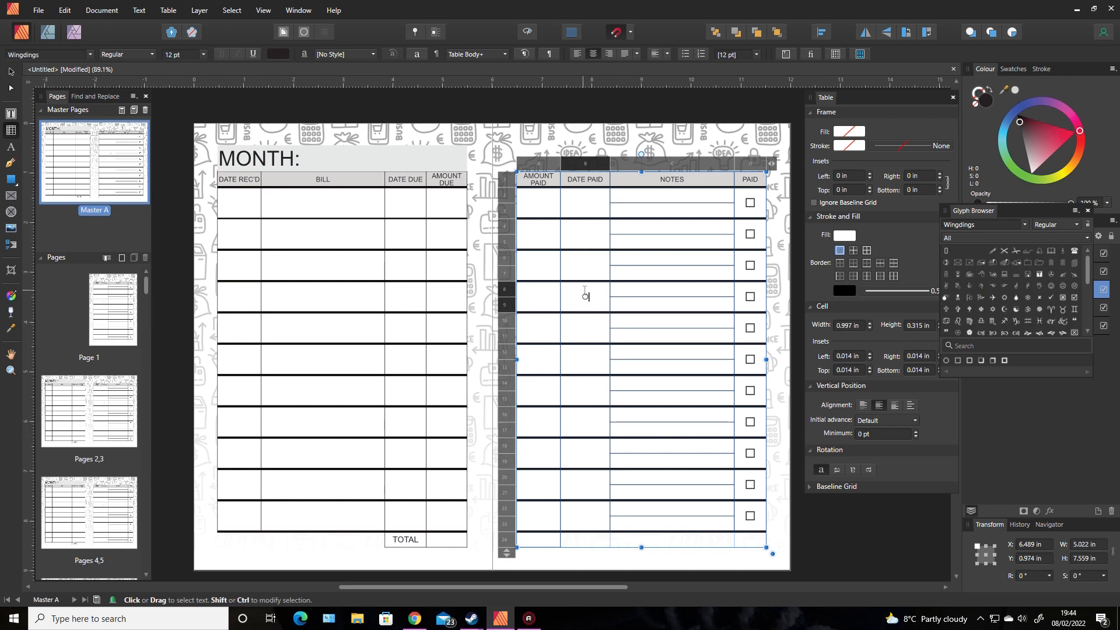
# - Set the size of the circle glyph in the DATE PAID cell to 16 pt and deselect the table
pyautogui.doubleClick(582, 297)
pyautogui.click(175, 54)
pyautogui.write('16')
pyautogui.press('Return')
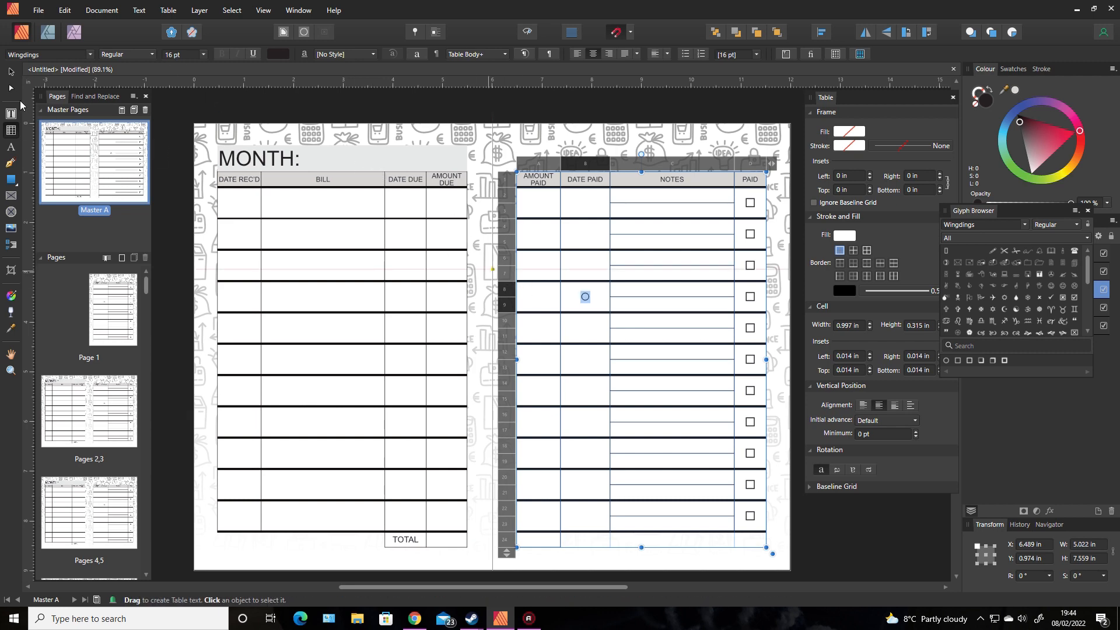
pyautogui.click(10, 72)
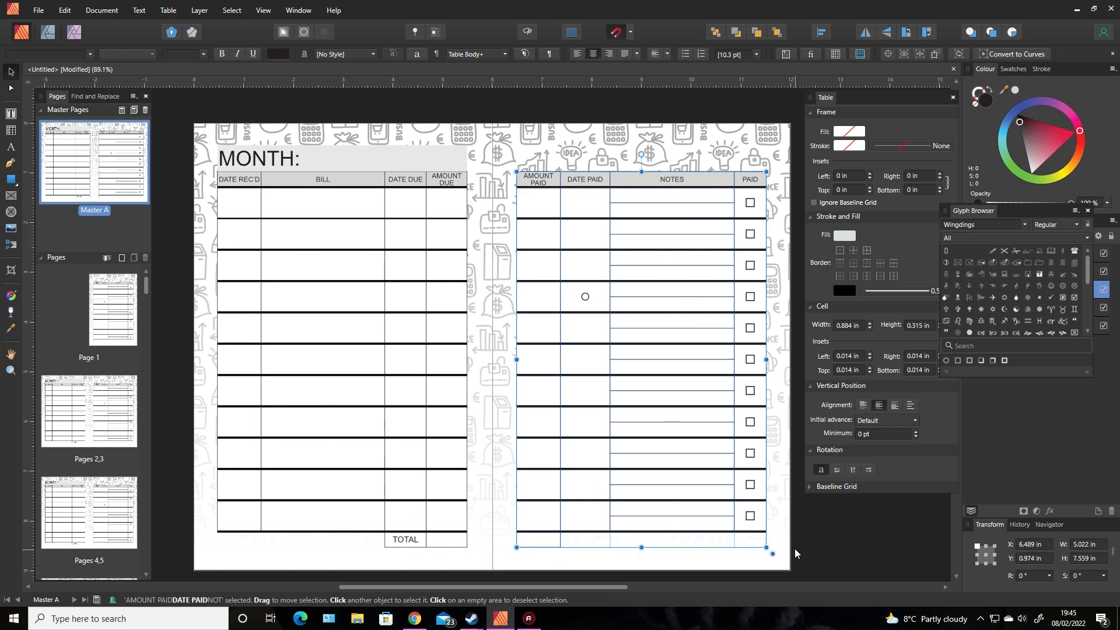
pyautogui.click(821, 547)
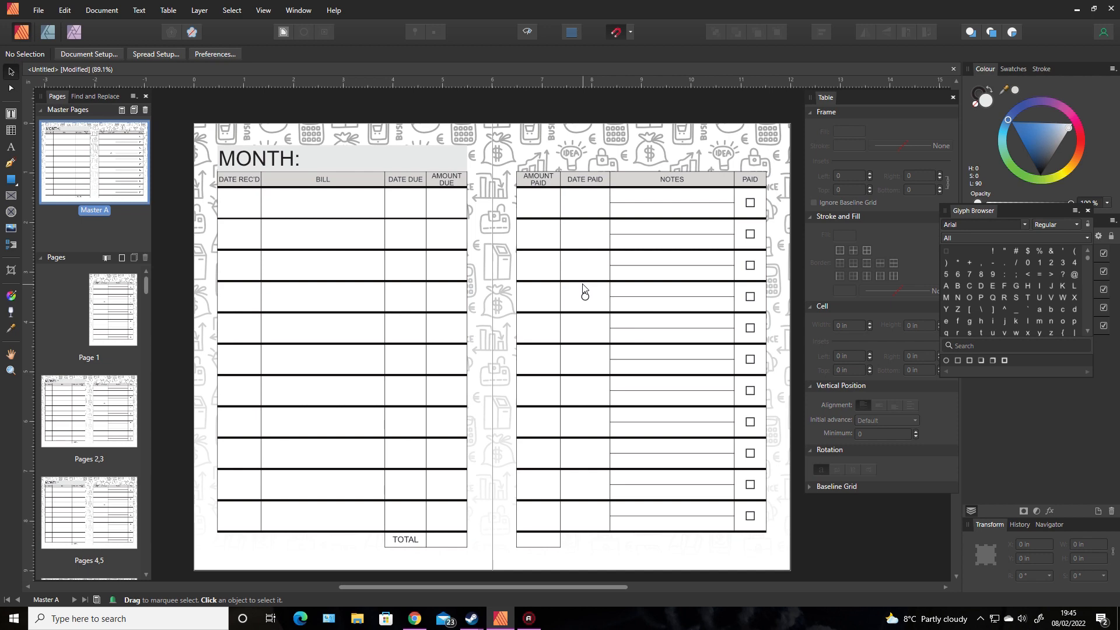
# - Select the circle glyph inside the fourth DATE PAID cell of the right table for editing
pyautogui.click(586, 298)
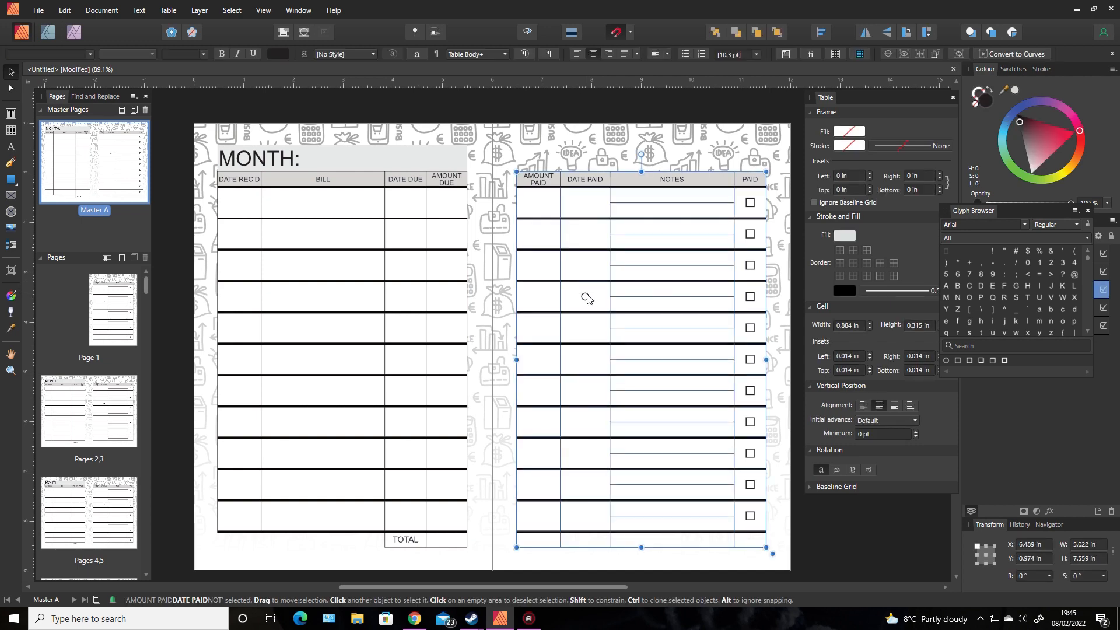
pyautogui.doubleClick(586, 298)
pyautogui.moveTo(586, 295); pyautogui.dragTo(581, 296)
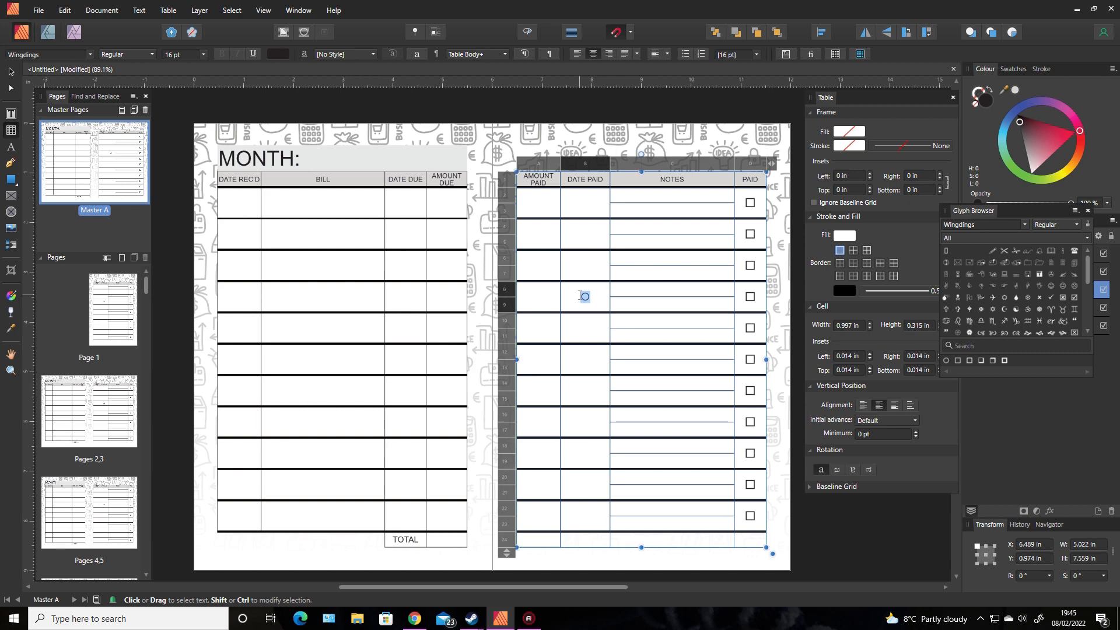